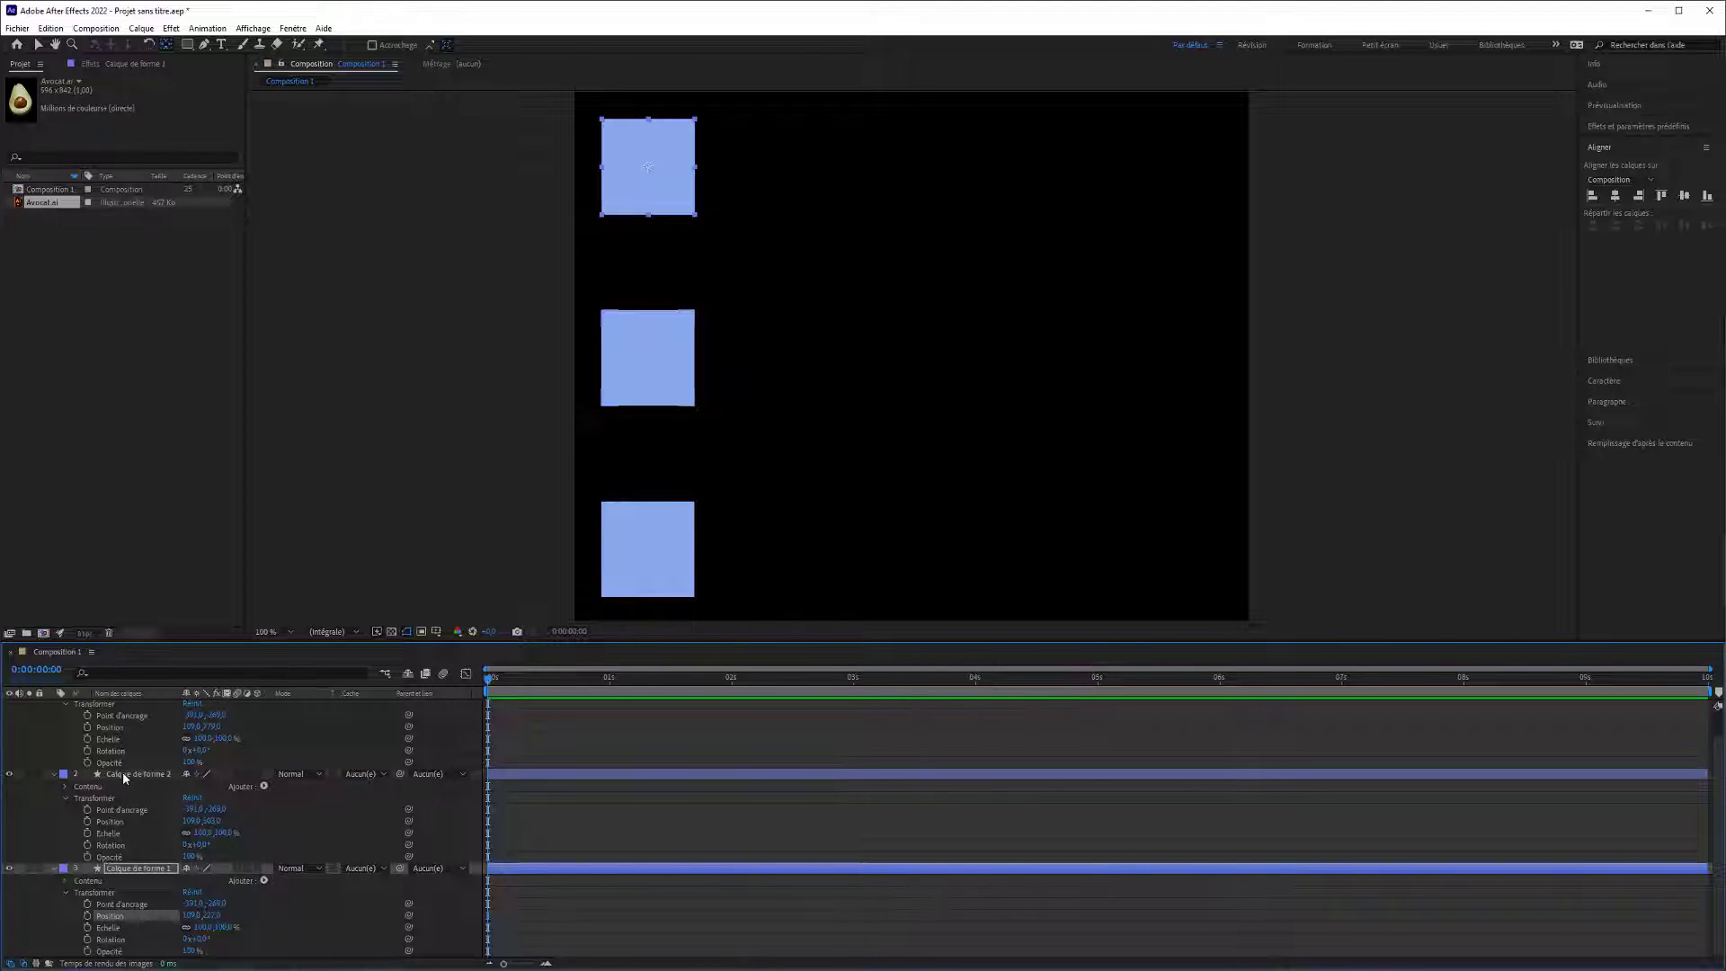
# Enable Position keyframing on all three shape layers at the start of the timeline.
pyautogui.keyDown('ctrl'); pyautogui.click(110, 822); pyautogui.keyUp('ctrl')
pyautogui.keyDown('ctrl'); pyautogui.click(115, 726); pyautogui.keyUp('ctrl')
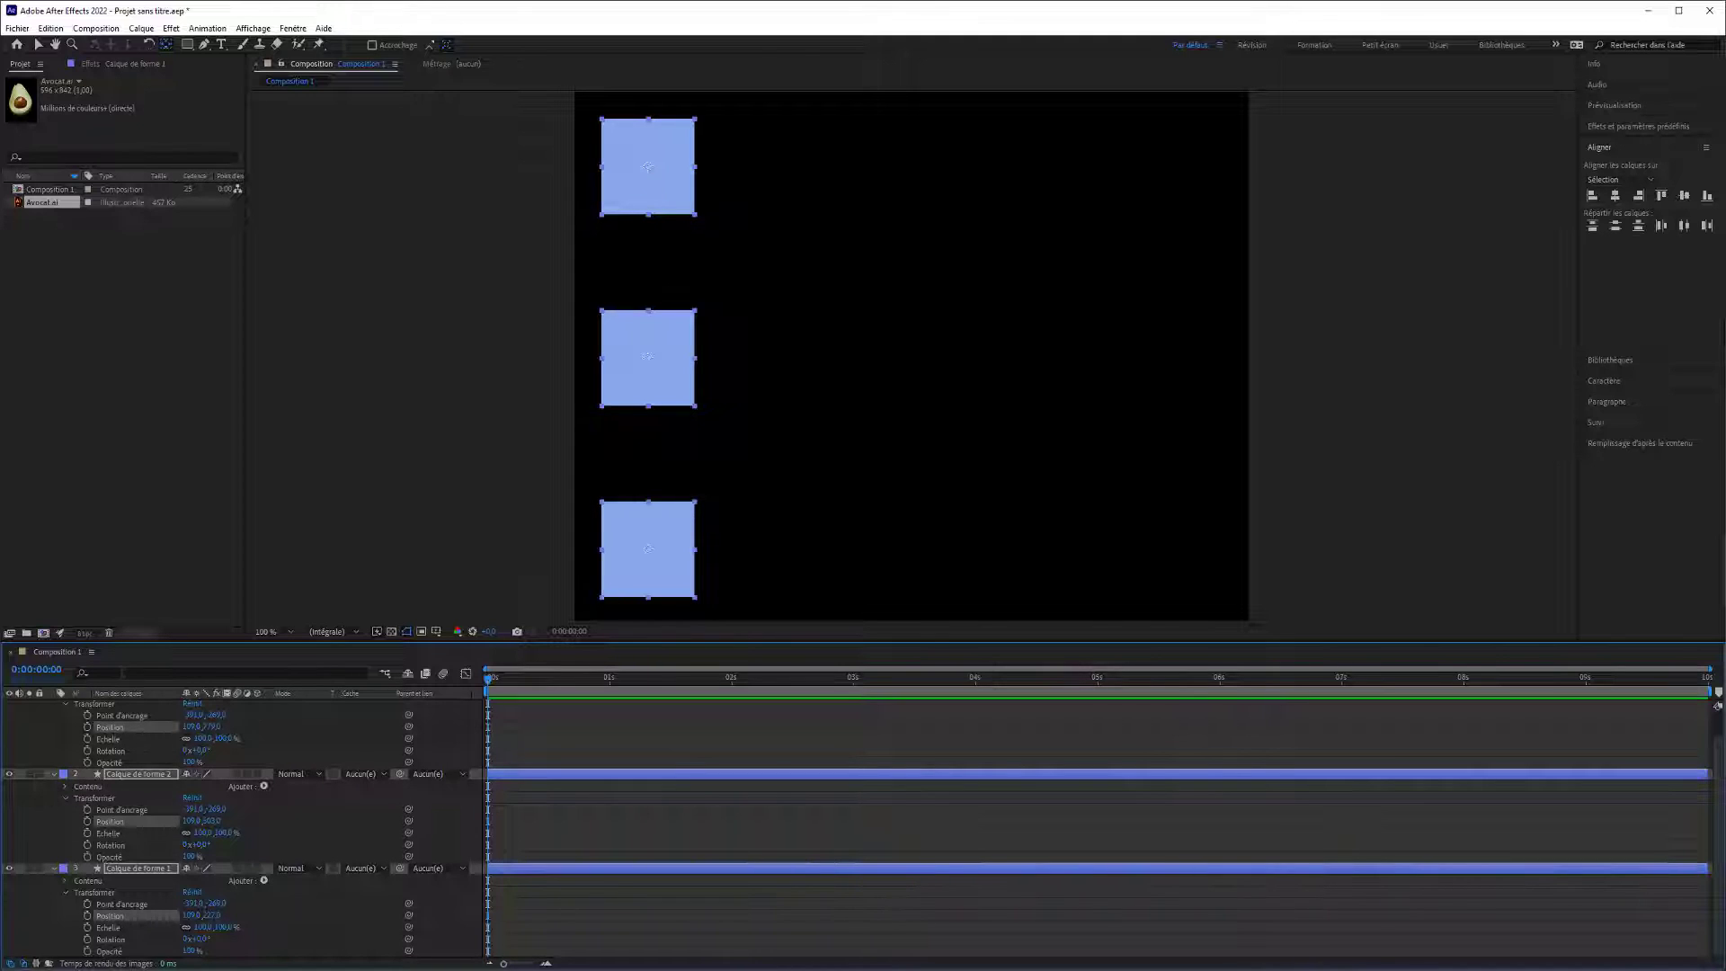
pyautogui.click(88, 727)
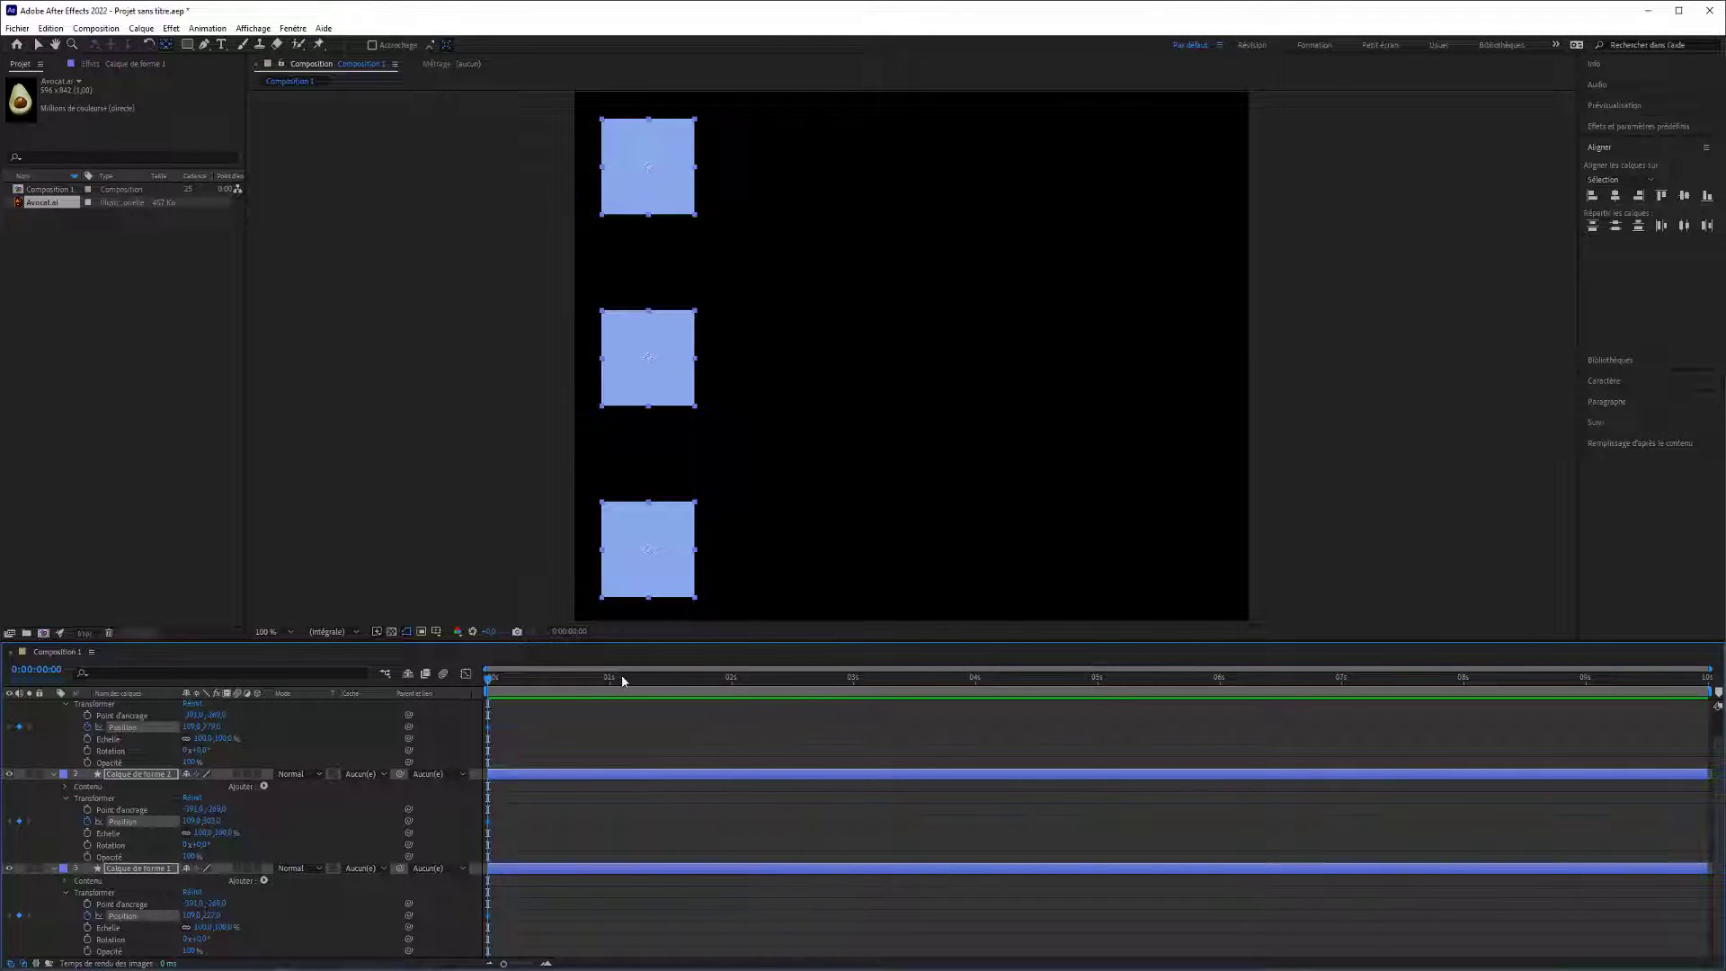
# At 2 seconds, use the Selection tool to move all three squares horizontally to the right side of the frame.
pyautogui.click(733, 681)
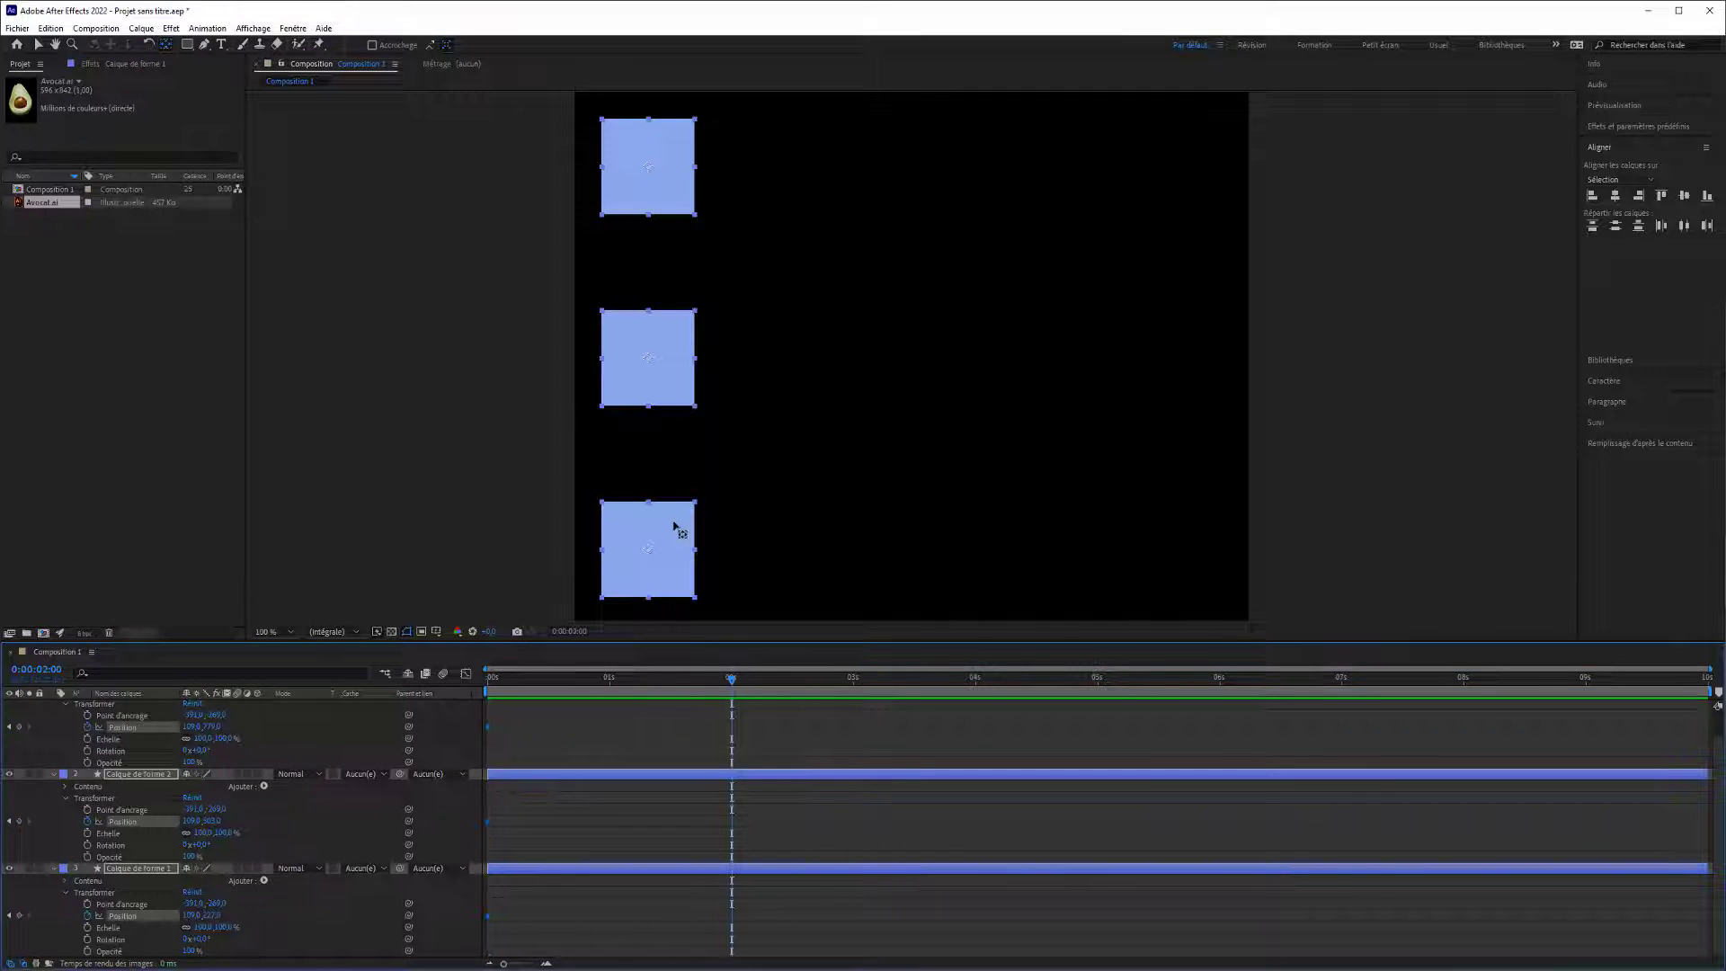
pyautogui.moveTo(668, 570); pyautogui.dragTo(1088, 544)
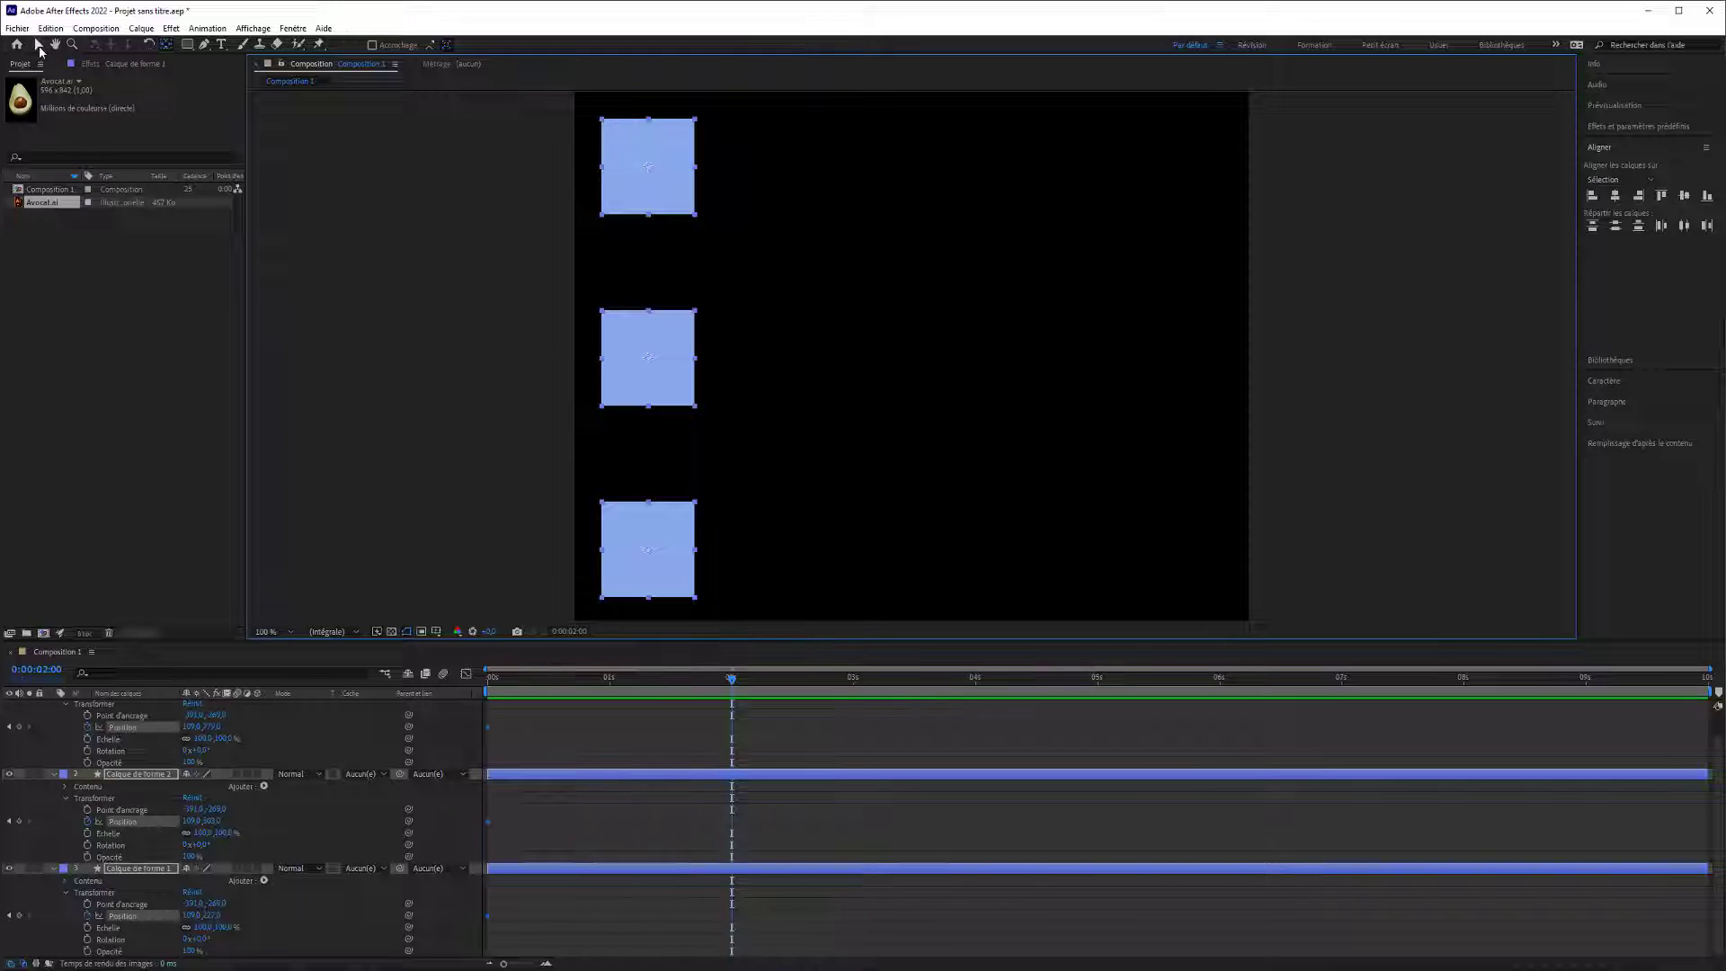
pyautogui.click(37, 44)
pyautogui.moveTo(661, 352); pyautogui.dragTo(1159, 351)
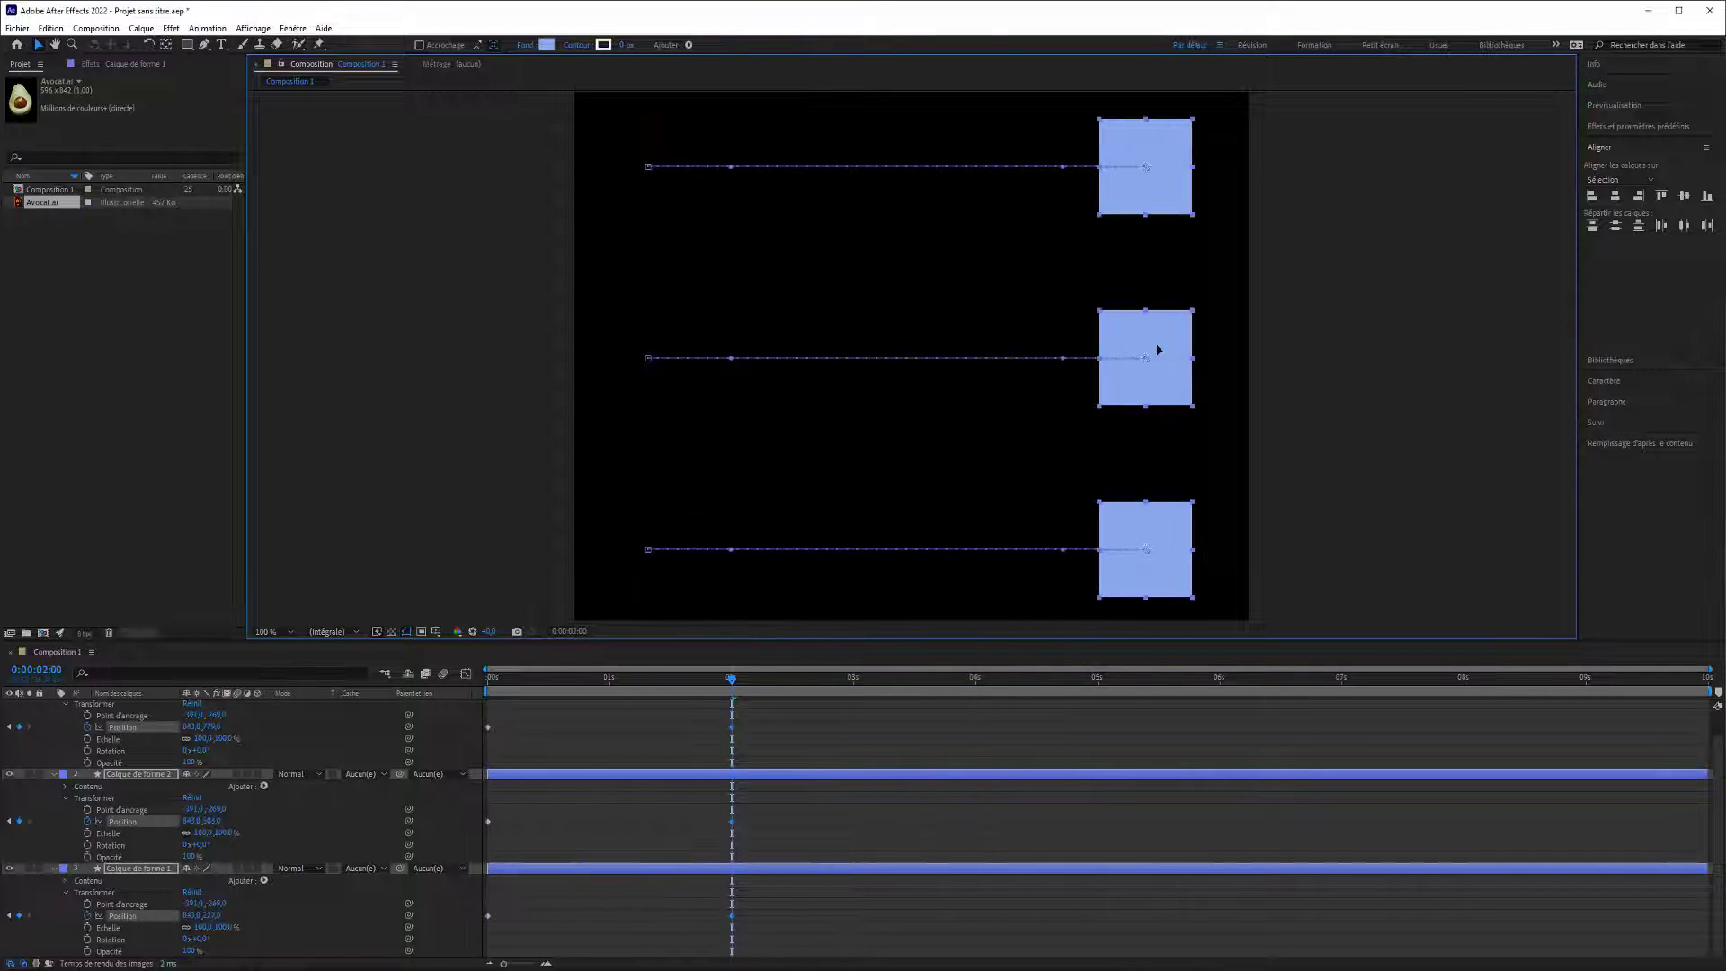
# Preview the animation of the three squares from the start and return to time zero.
pyautogui.moveTo(607, 666); pyautogui.dragTo(357, 694)
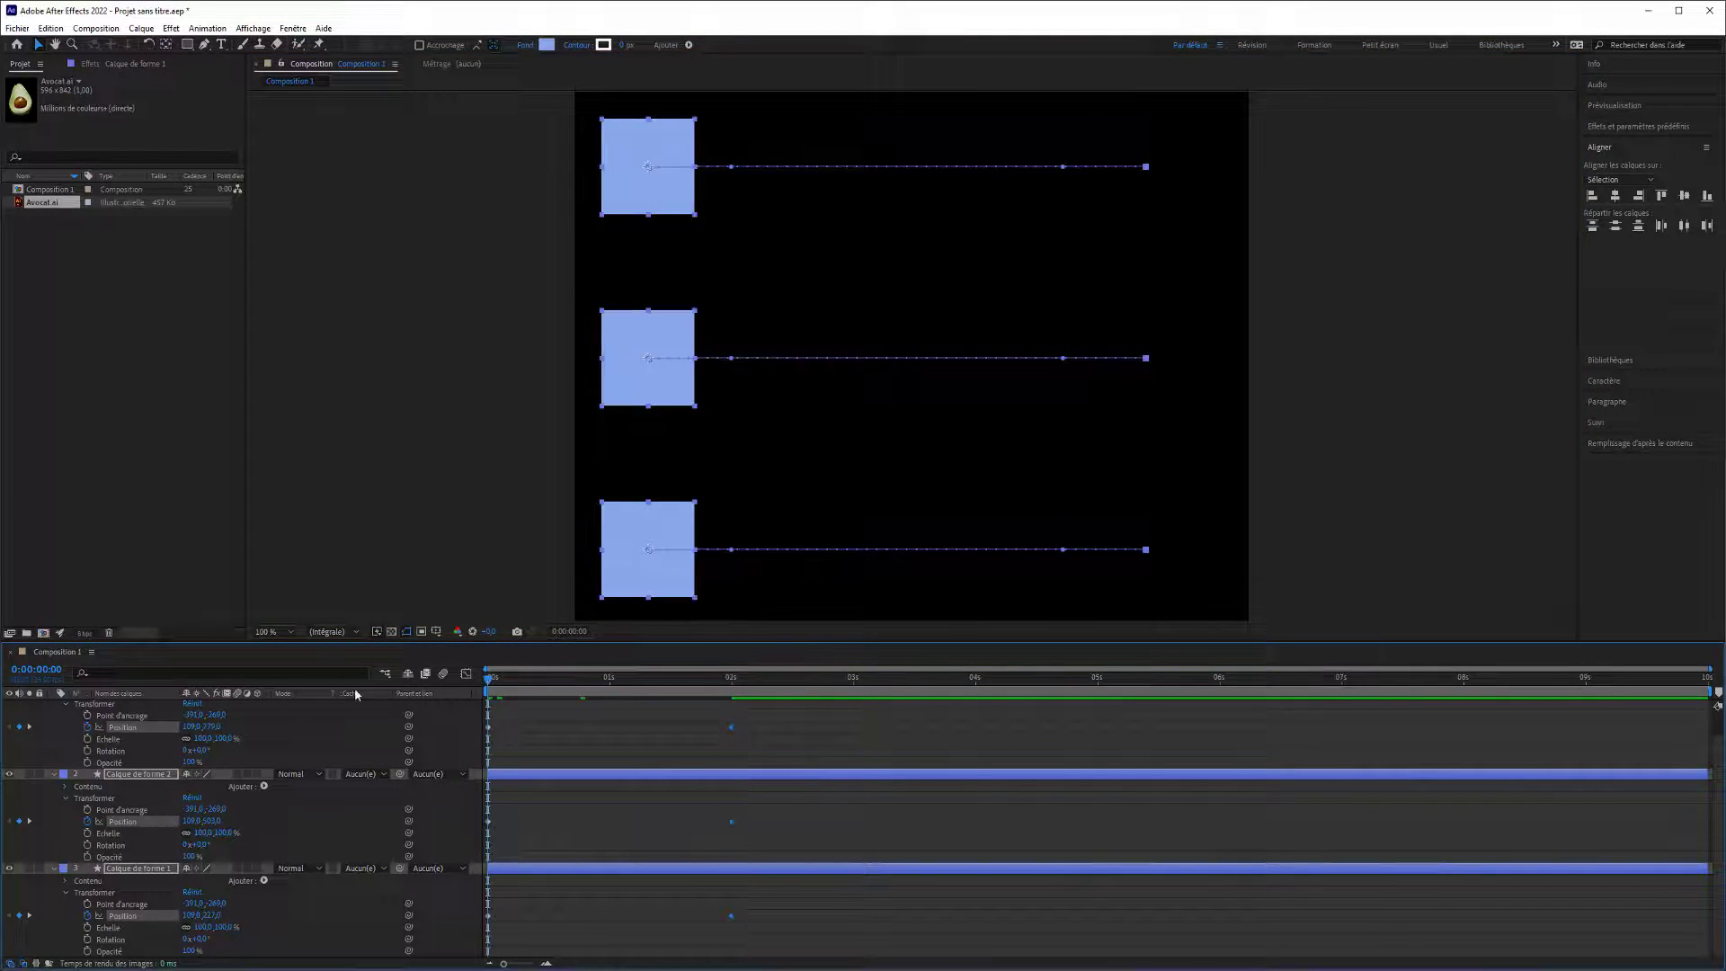
pyautogui.click(455, 506)
pyautogui.press('space')
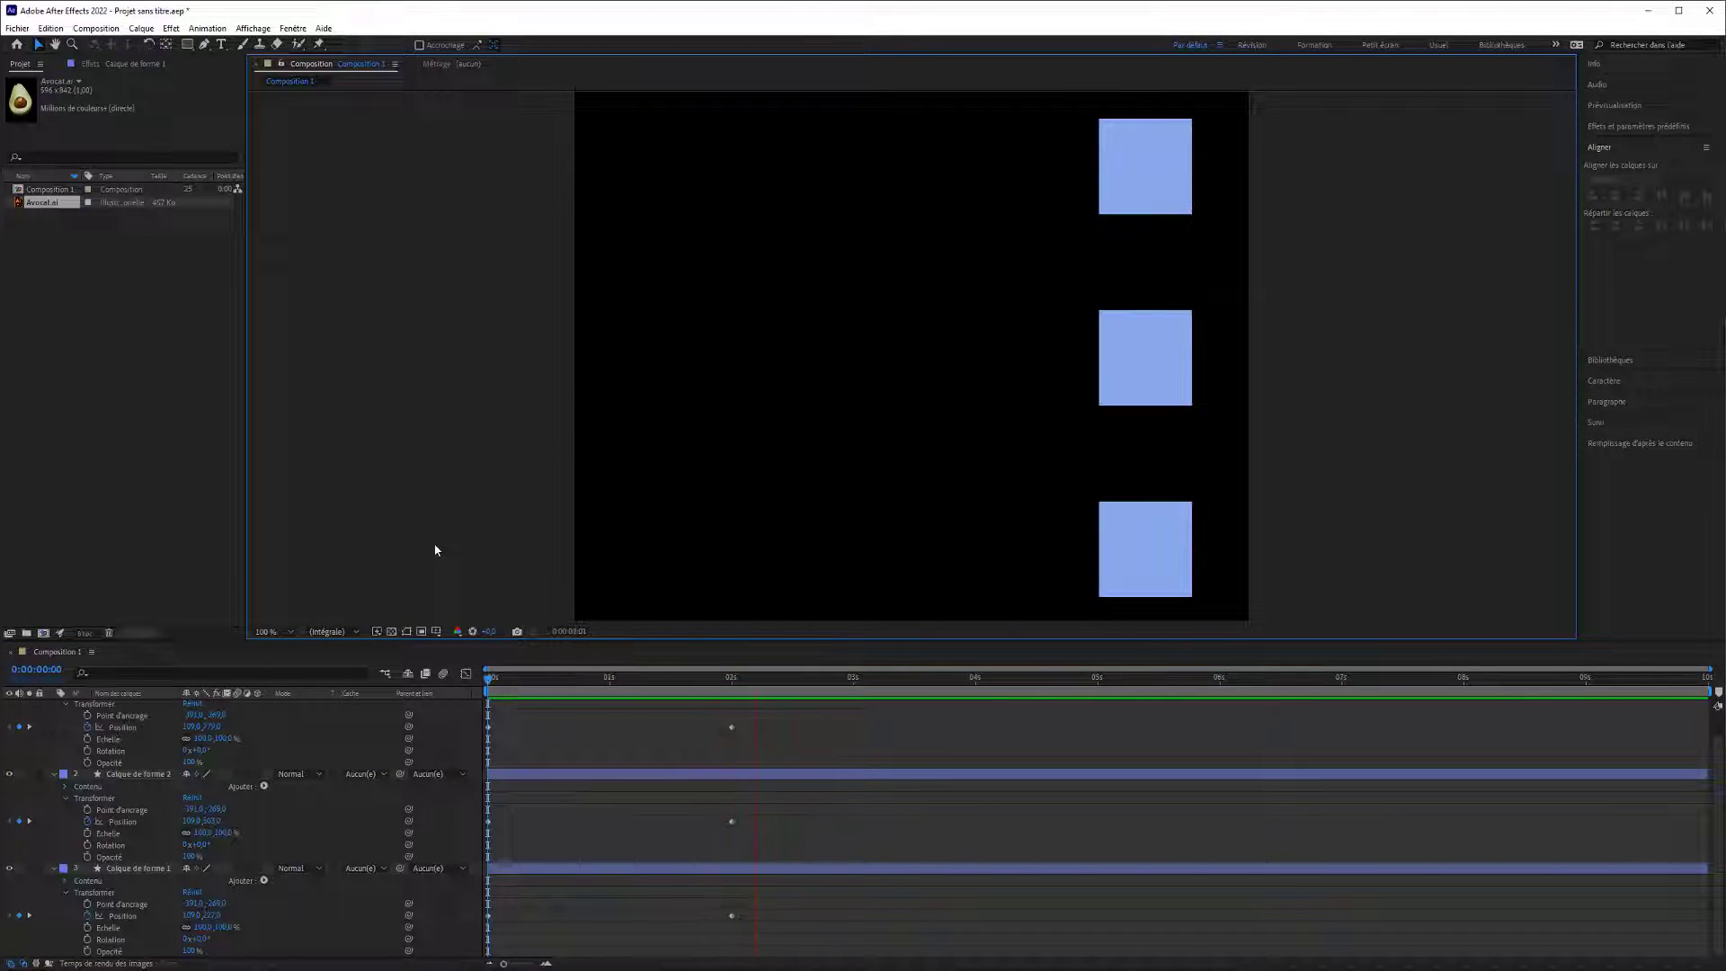
pyautogui.press('space')
pyautogui.moveTo(583, 676); pyautogui.dragTo(312, 676)
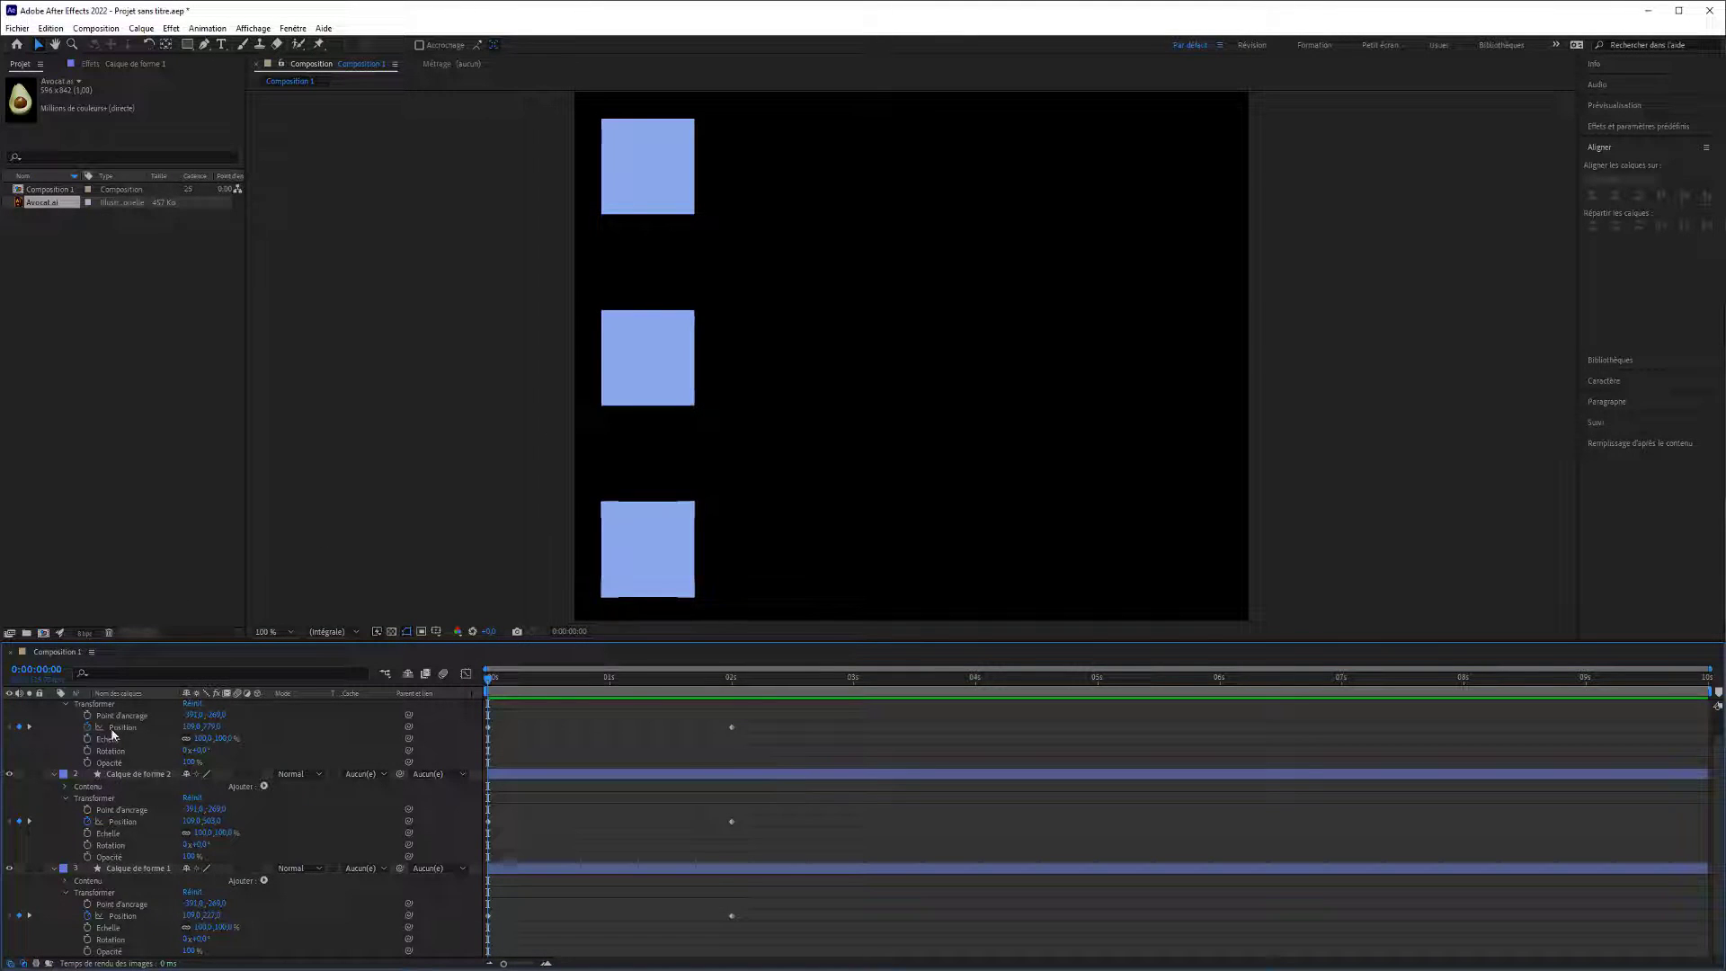
# Collapse the uppermost layer, Calque de forme 3, and apply speed smoothing (Lissage de vitesse) to both Position keyframes of Calque de forme 2.
pyautogui.scroll(1, 56, 728)
pyautogui.click(54, 705)
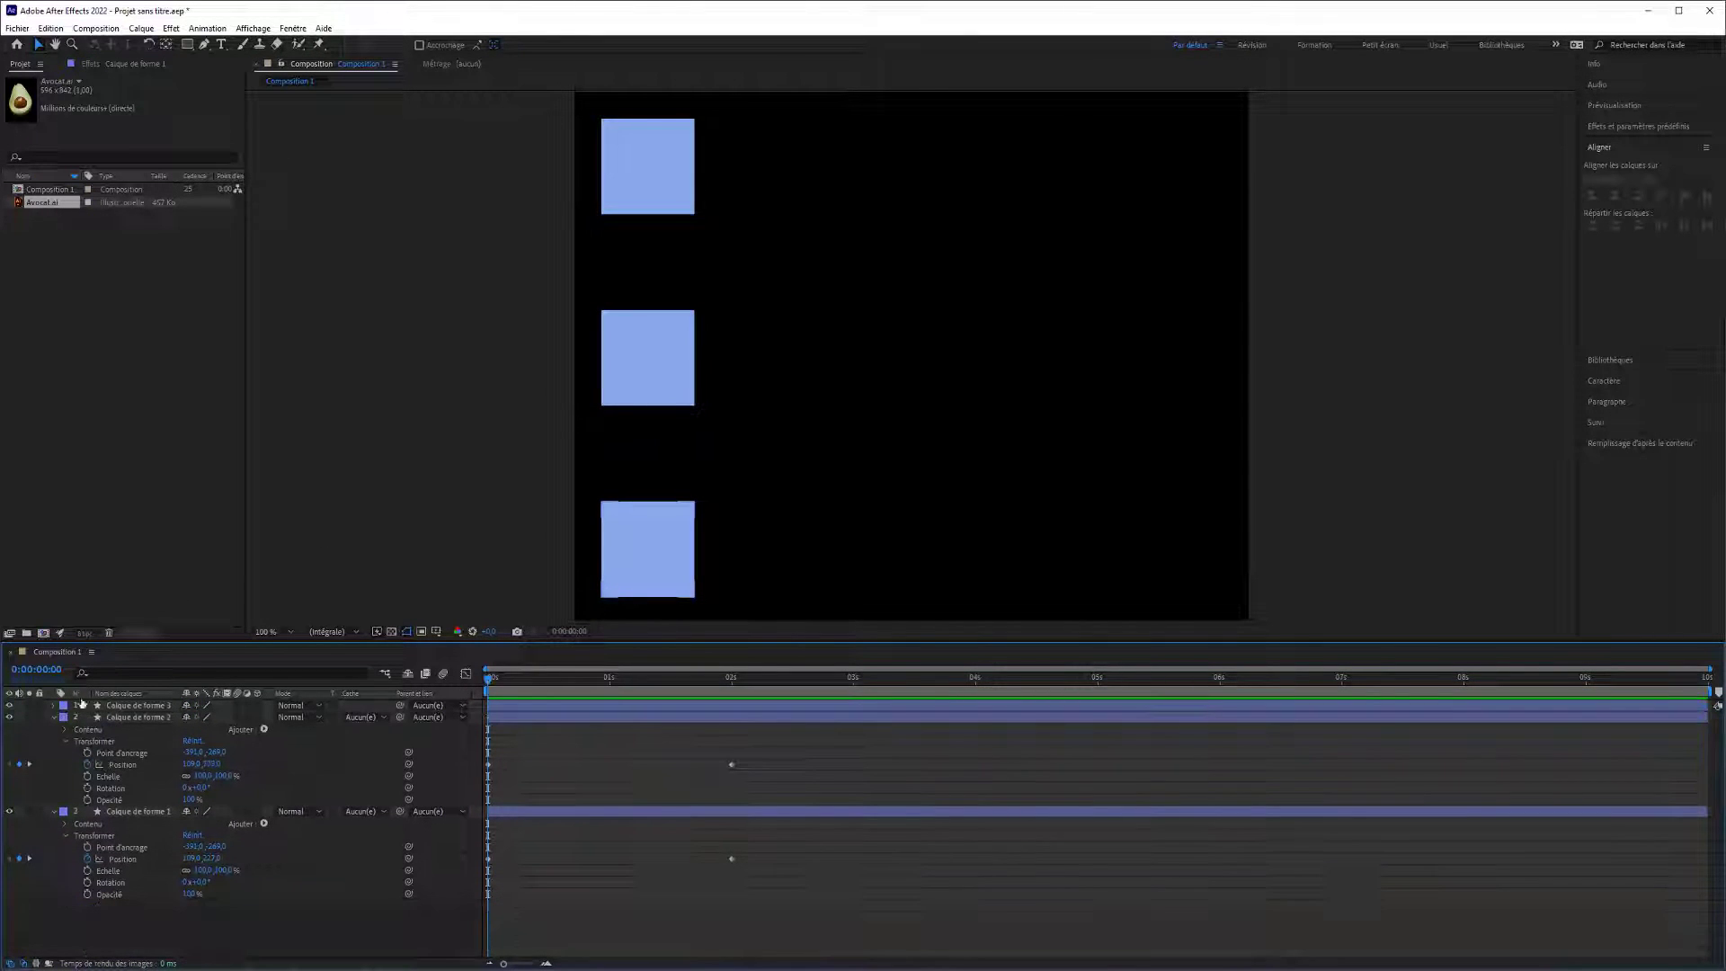
pyautogui.click(647, 169)
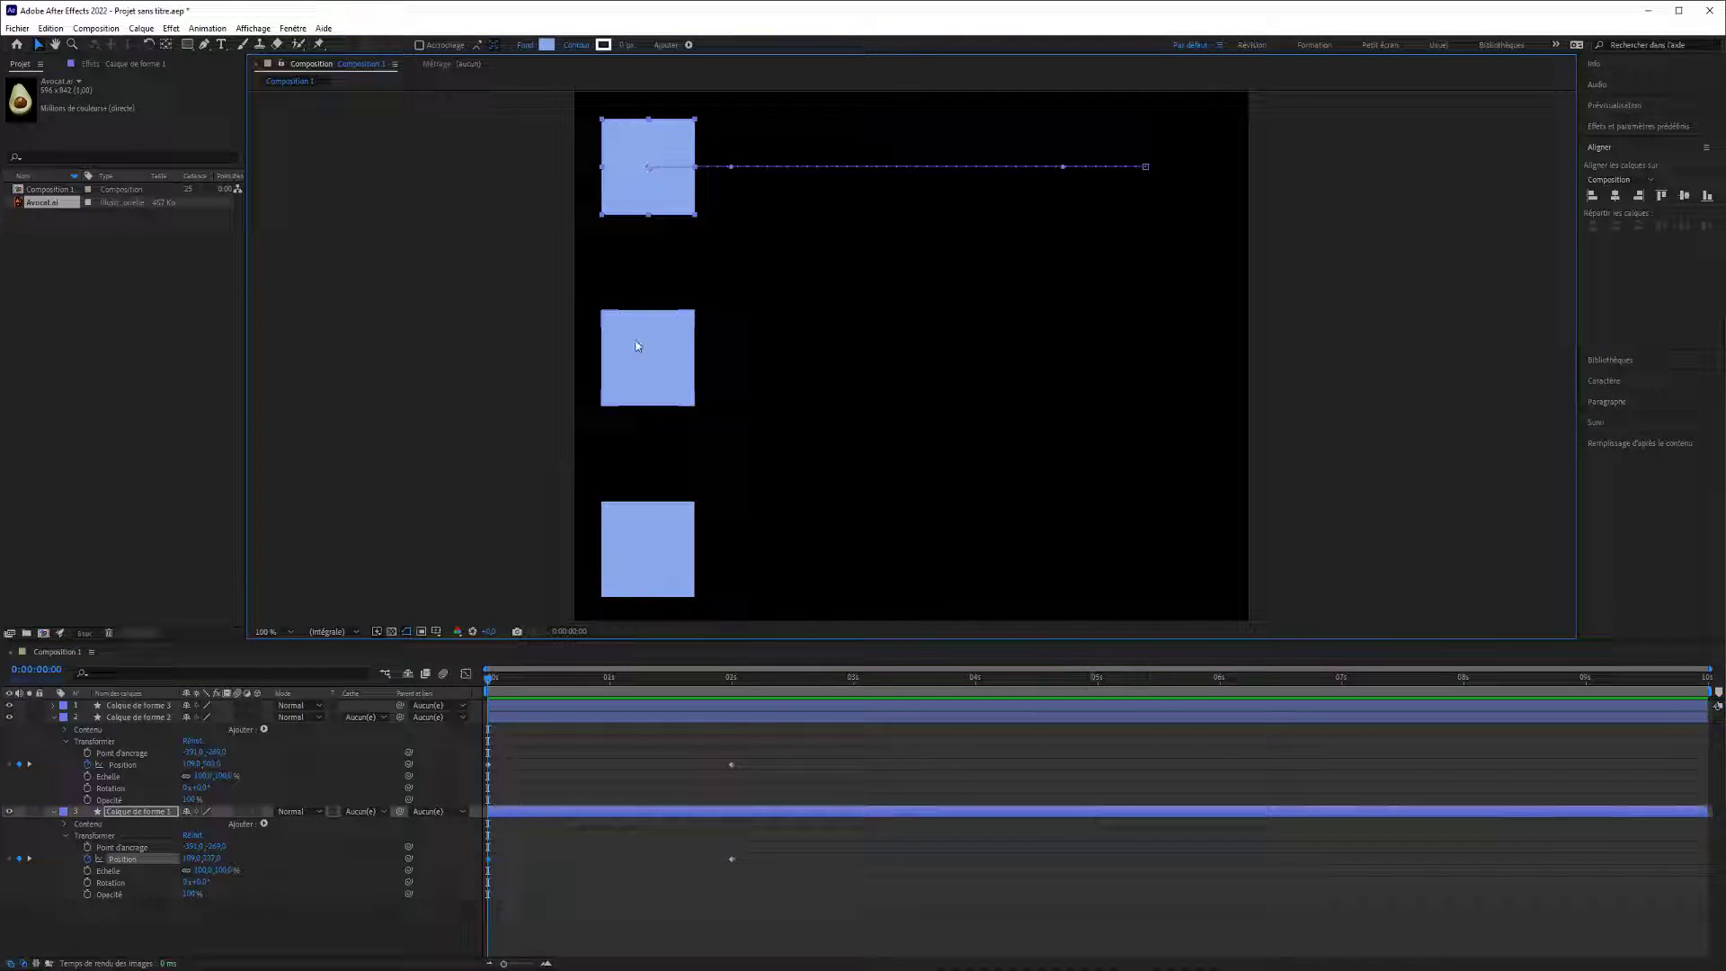
pyautogui.click(671, 360)
pyautogui.moveTo(754, 771); pyautogui.dragTo(432, 763)
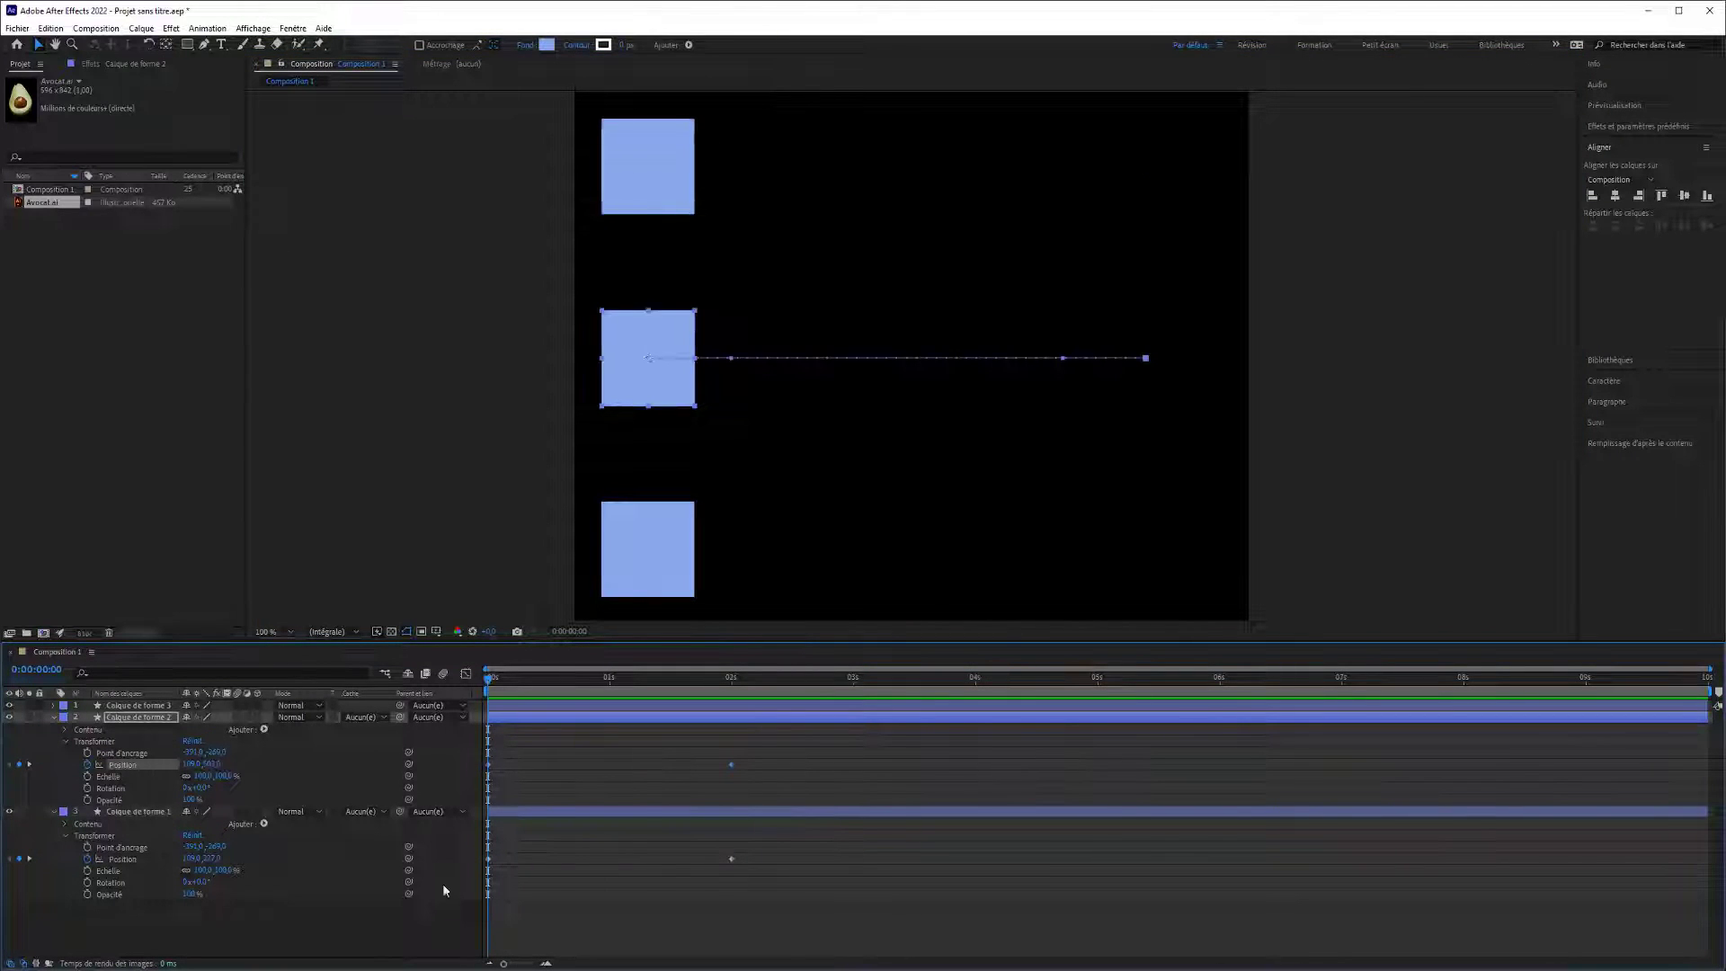
pyautogui.rightClick(490, 767)
pyautogui.moveTo(550, 938)
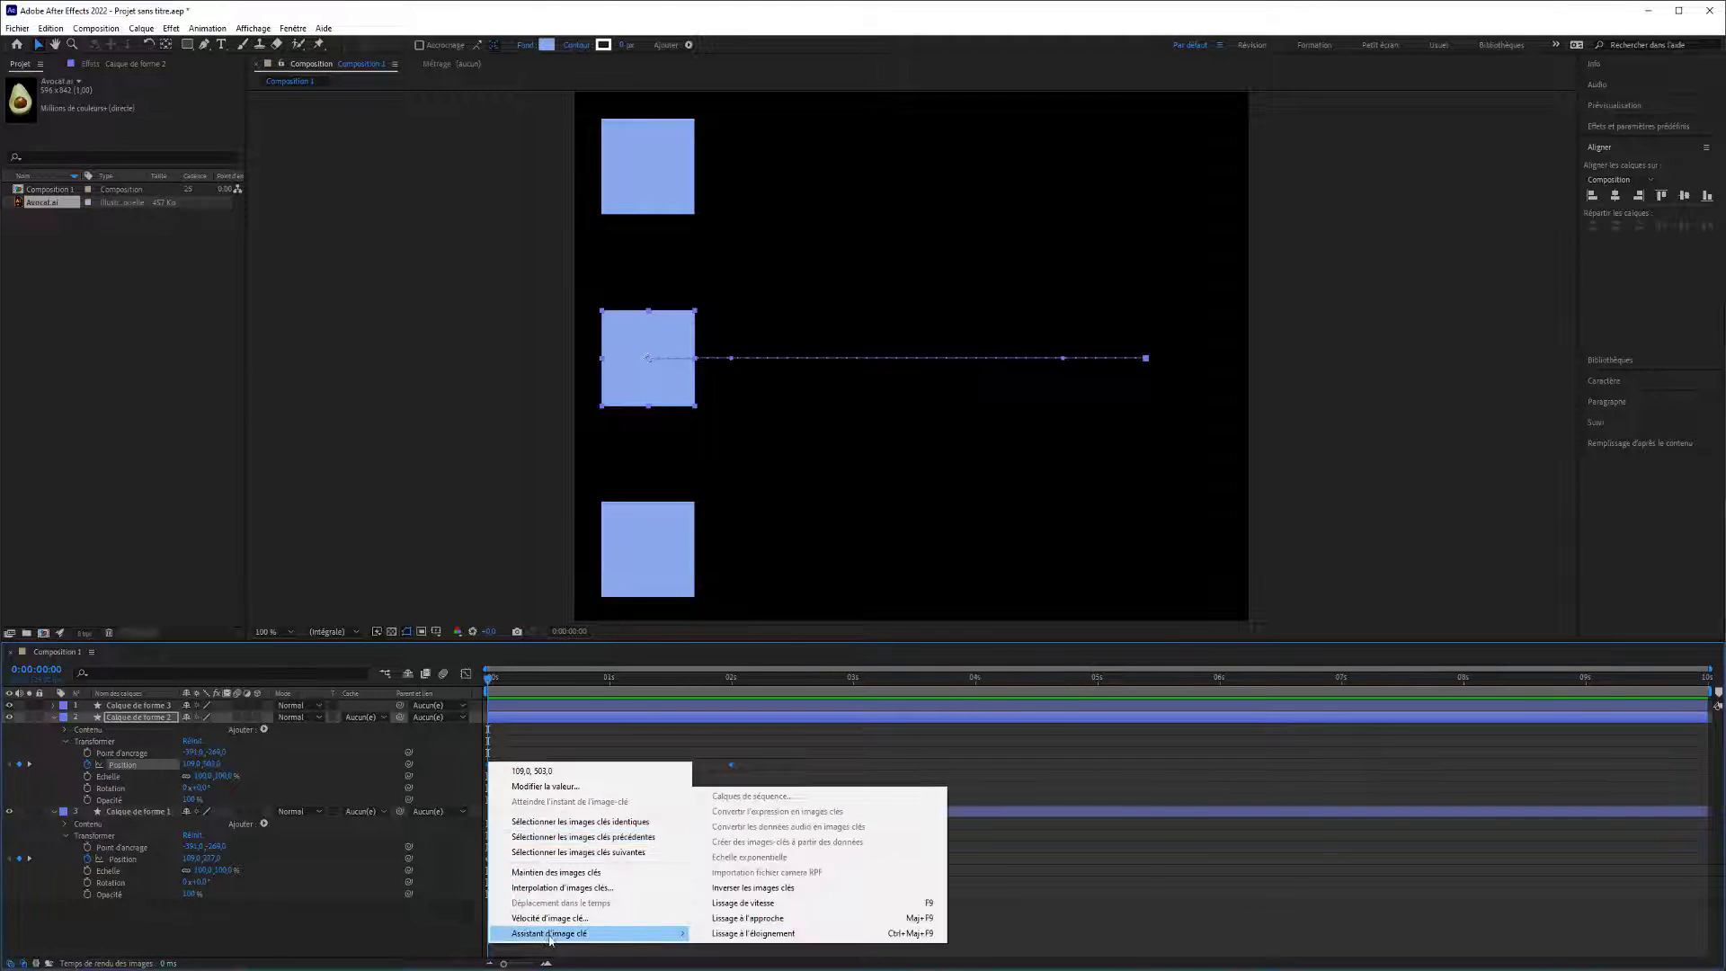
pyautogui.click(715, 903)
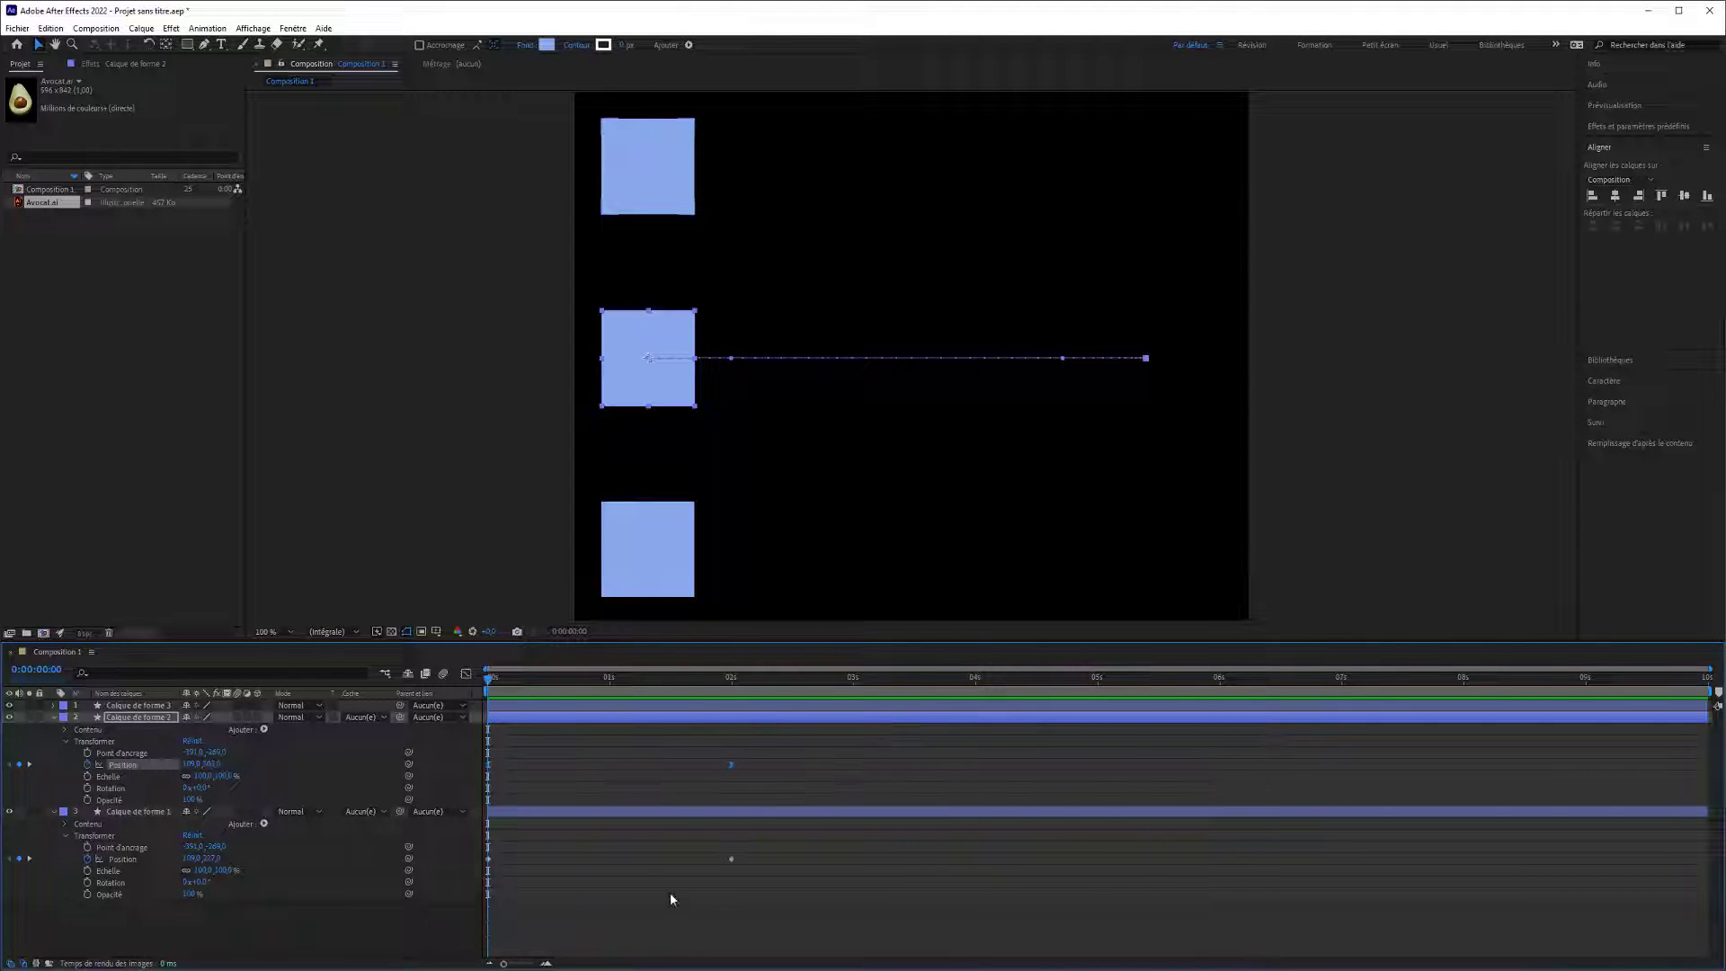
# Apply speed smoothing (Lissage de vitesse) to both Position keyframes of Calque de forme 1.
pyautogui.moveTo(745, 857); pyautogui.dragTo(493, 861)
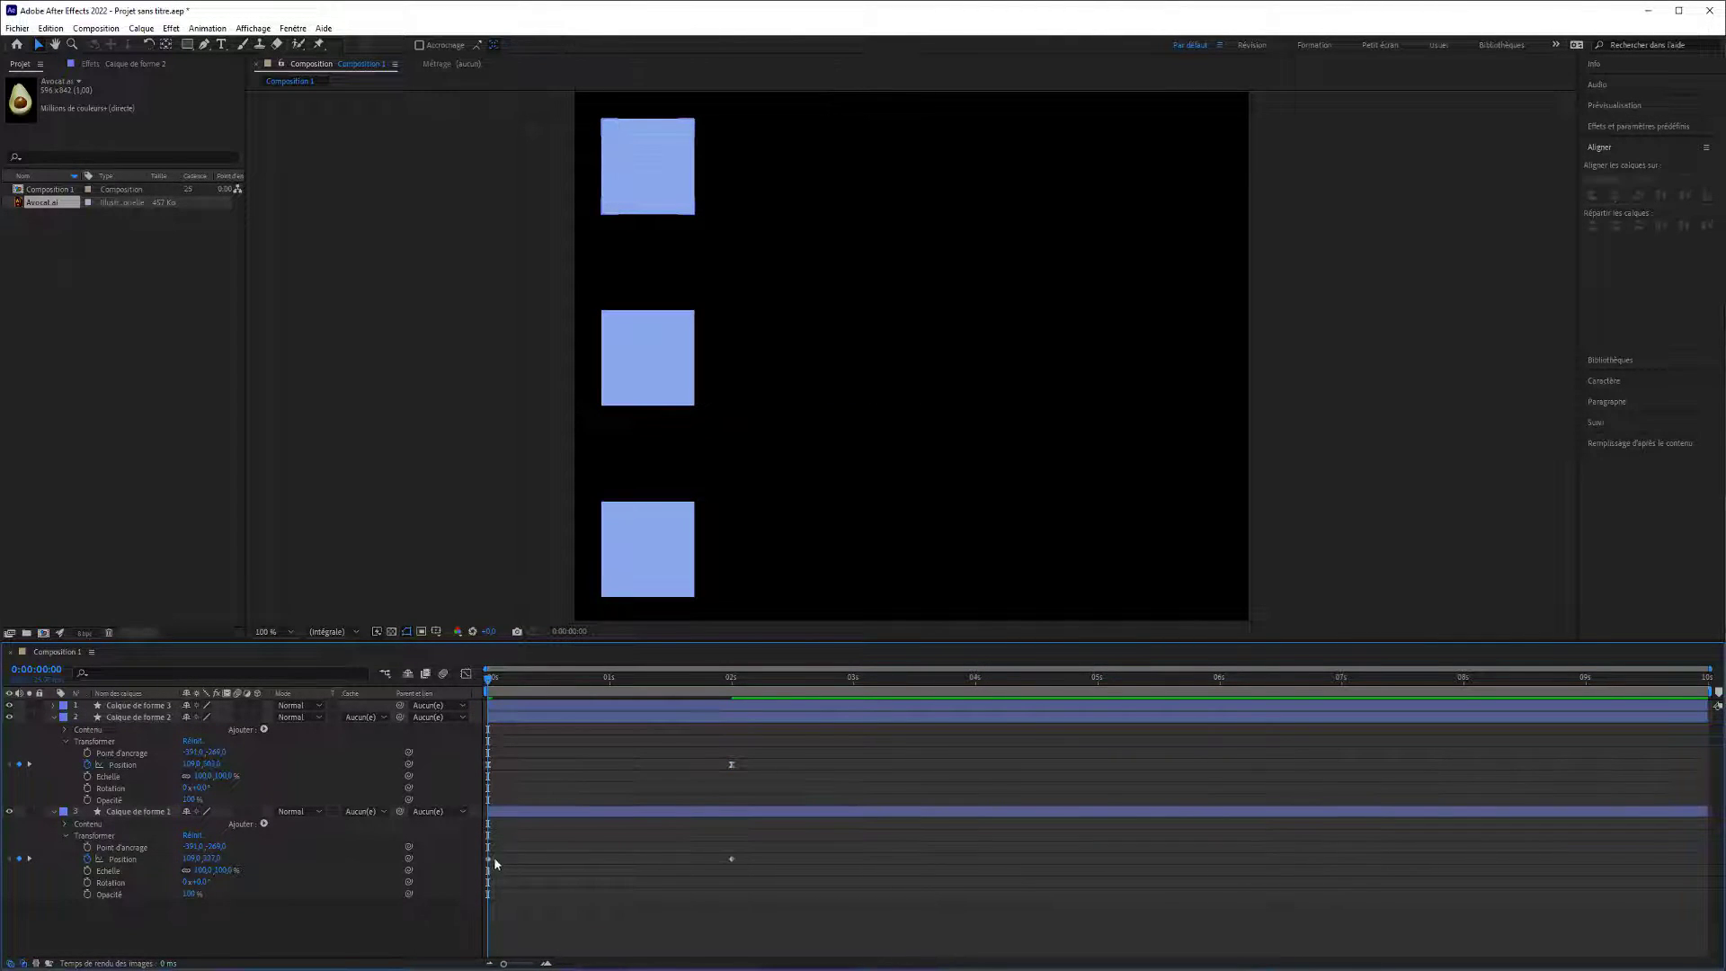
pyautogui.moveTo(767, 866); pyautogui.dragTo(488, 862)
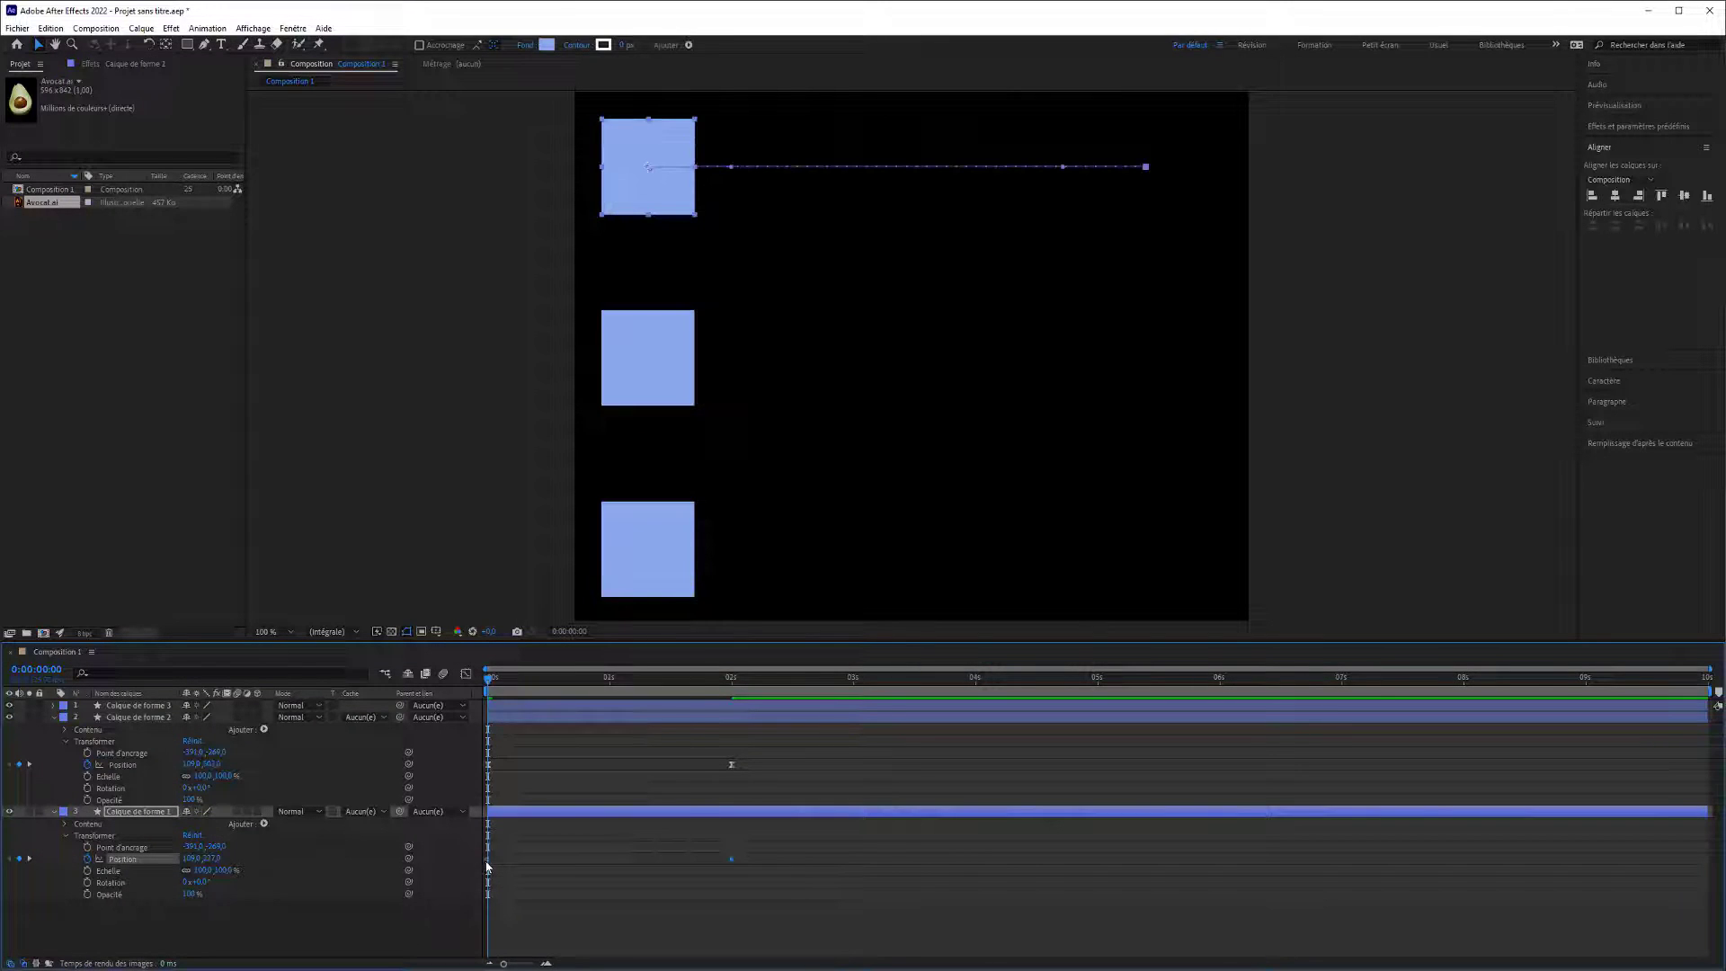
pyautogui.rightClick(488, 858)
pyautogui.moveTo(547, 850)
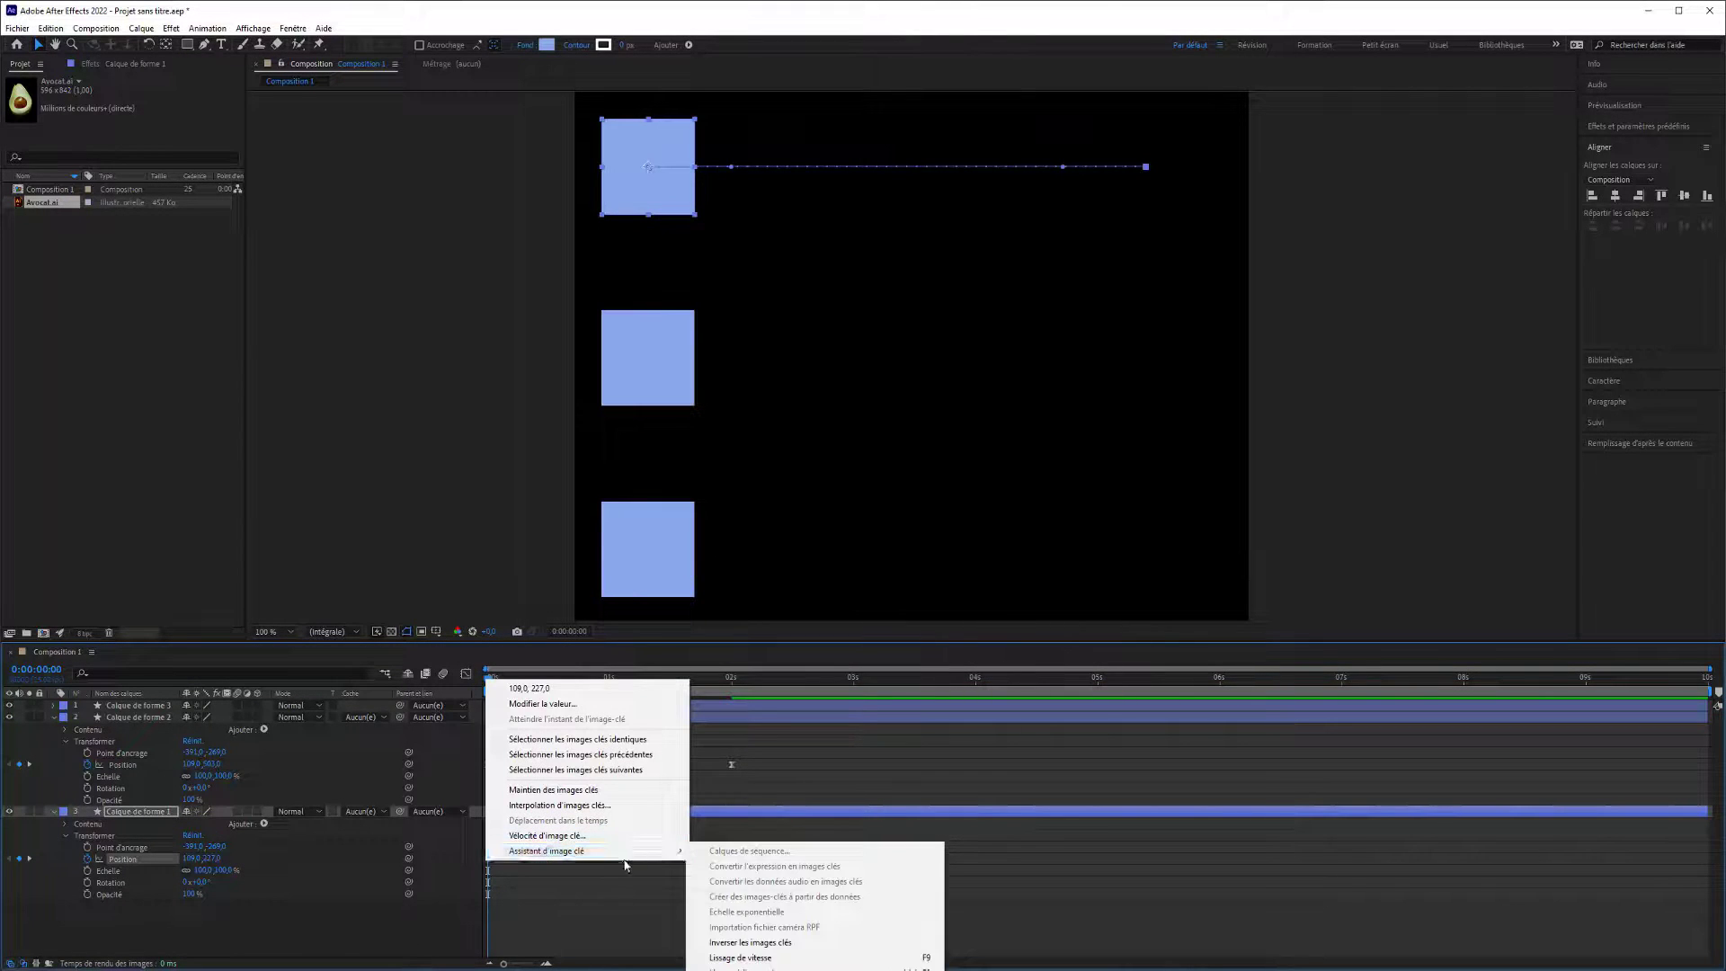
pyautogui.click(734, 960)
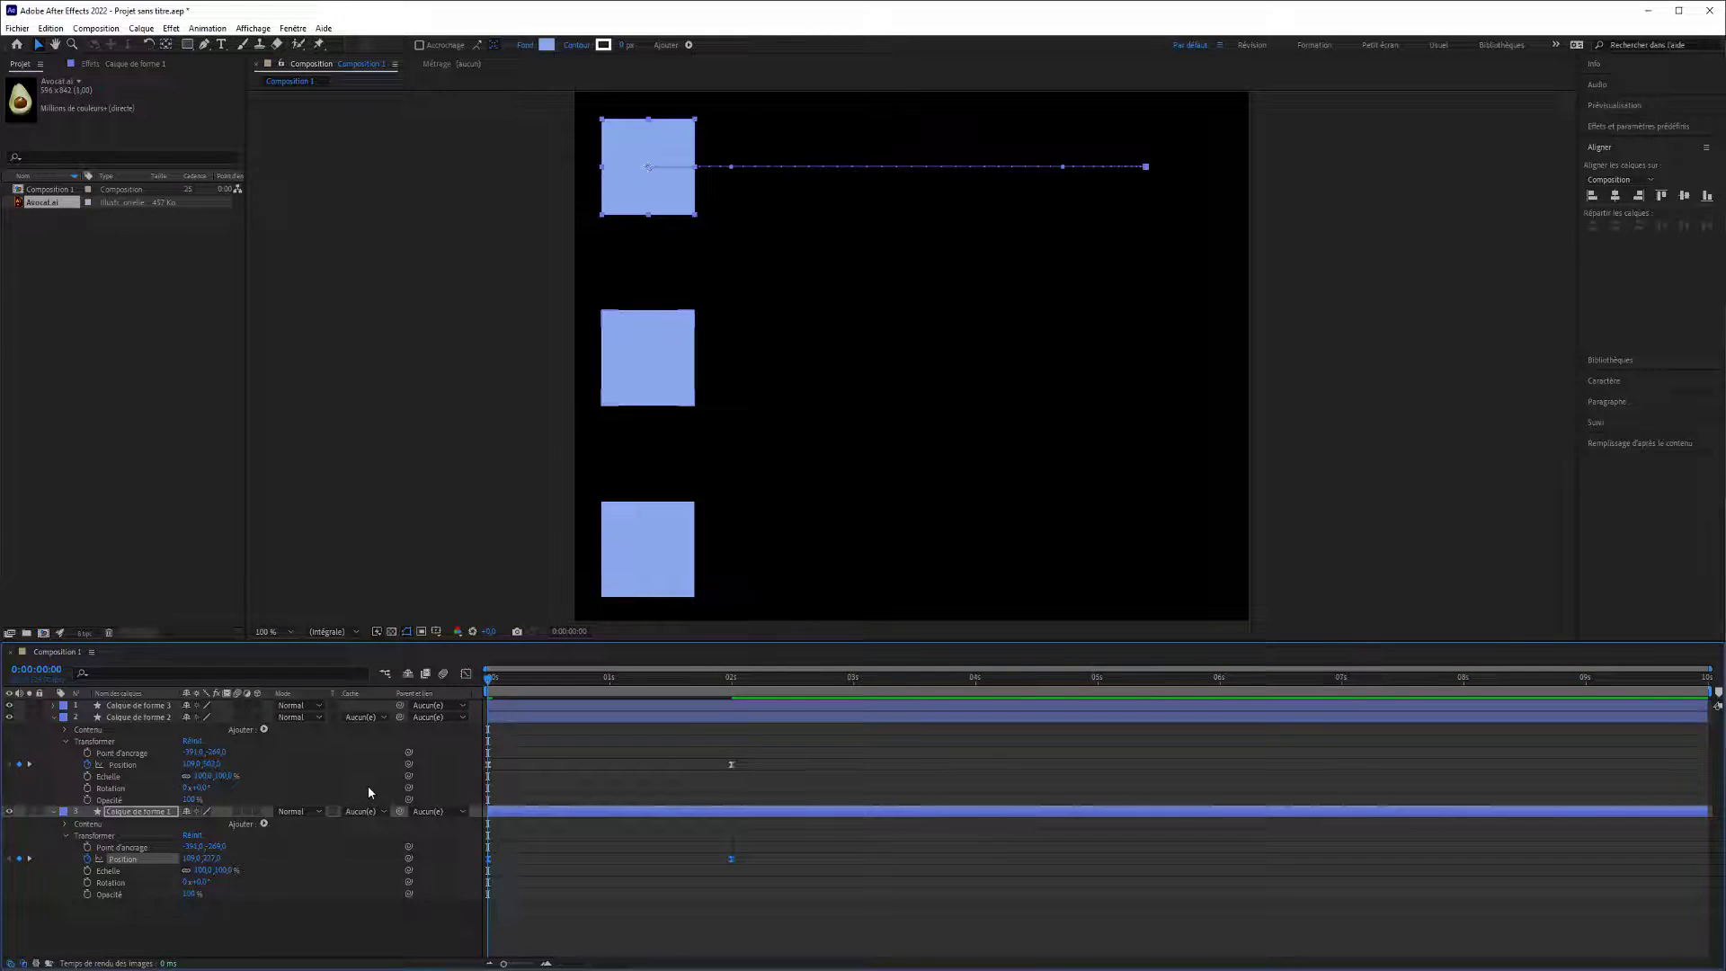
# Show the Graph Editor and examine the Position curves of Calque de forme 1 and 2, scrubbing to 0:00:01:19.
pyautogui.click(465, 674)
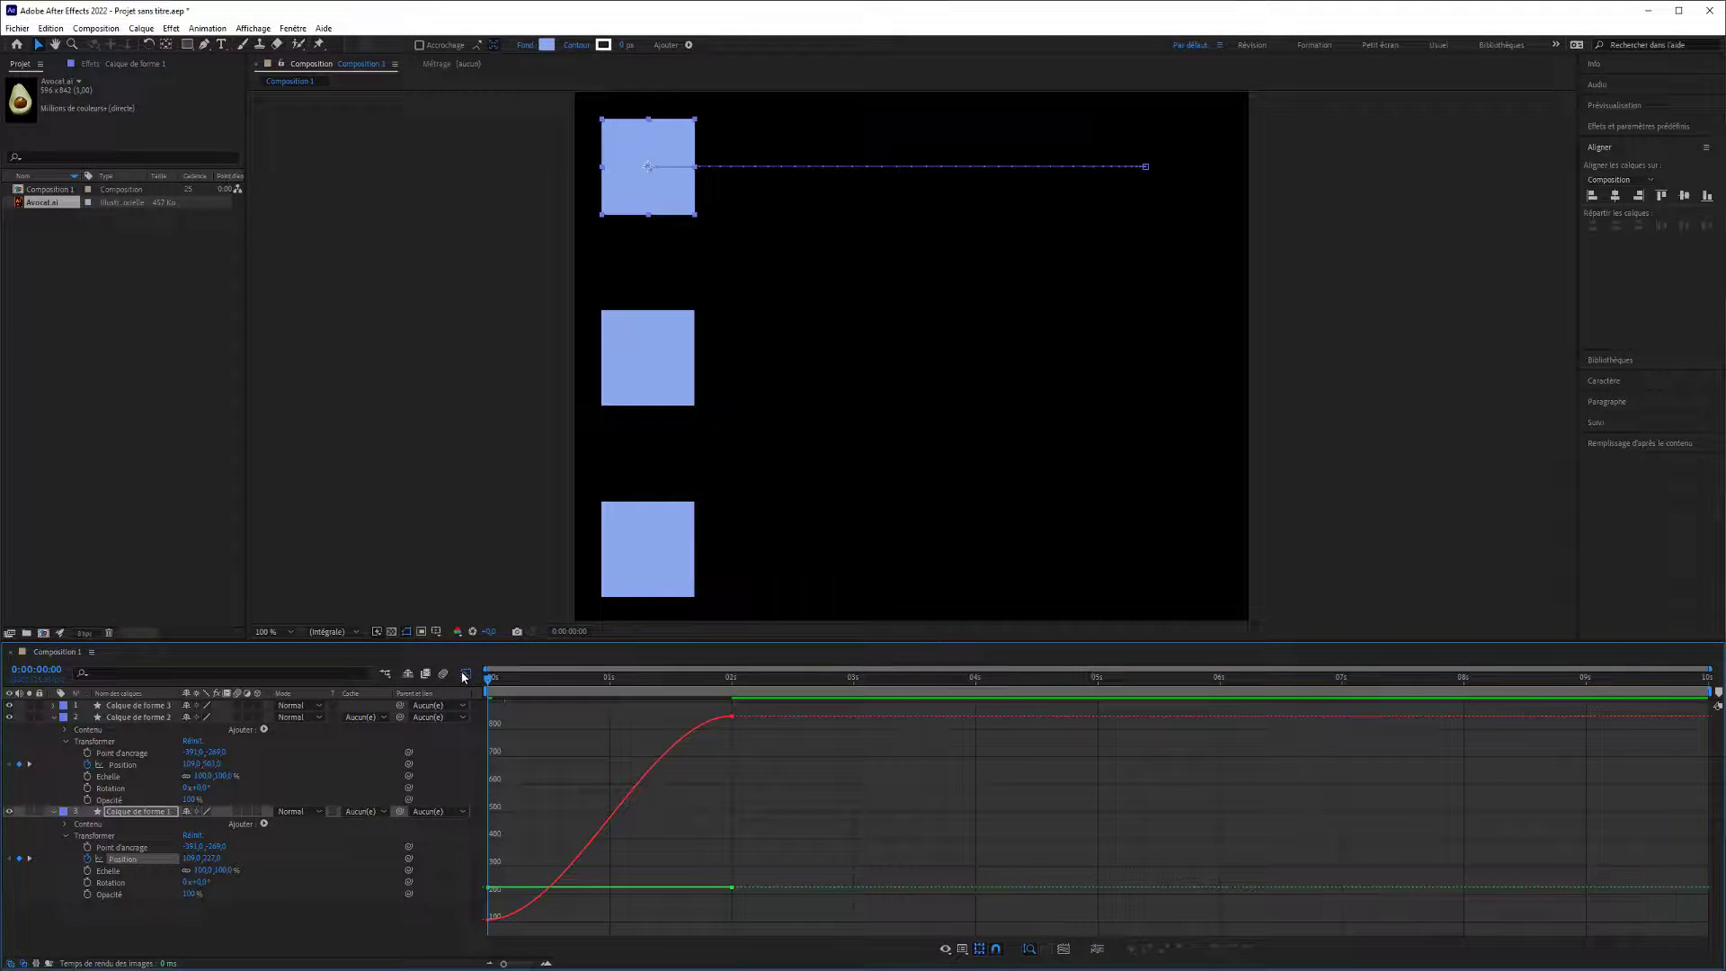
pyautogui.click(120, 765)
pyautogui.click(115, 860)
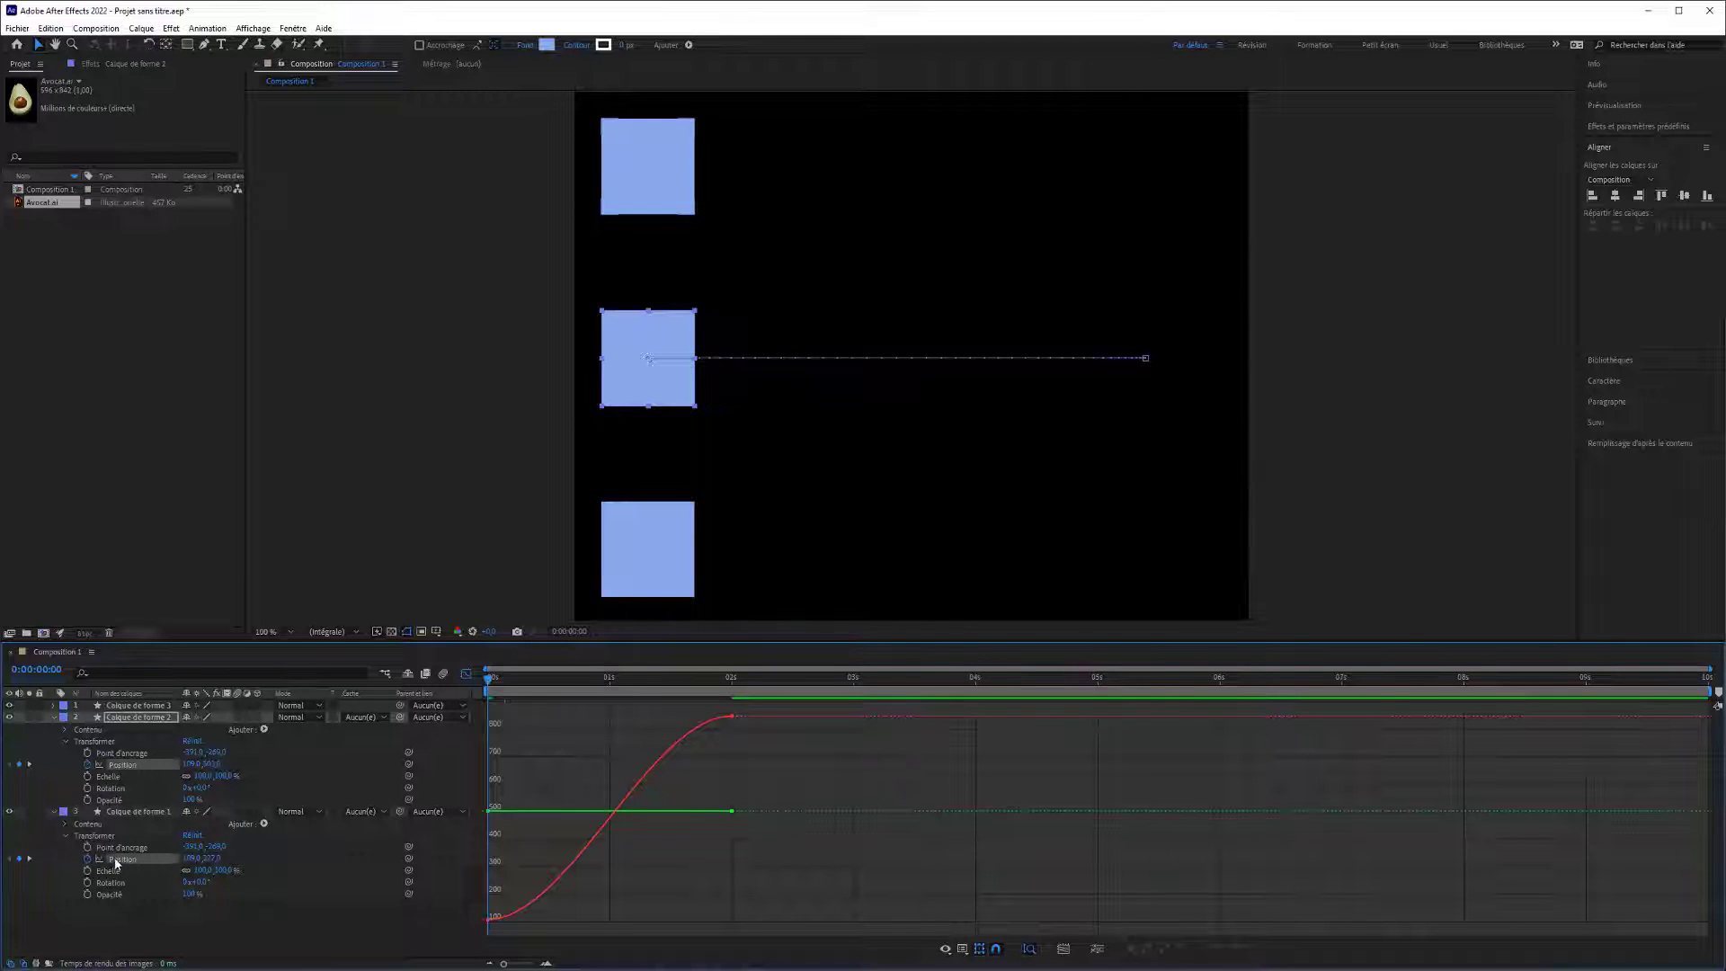
pyautogui.click(123, 764)
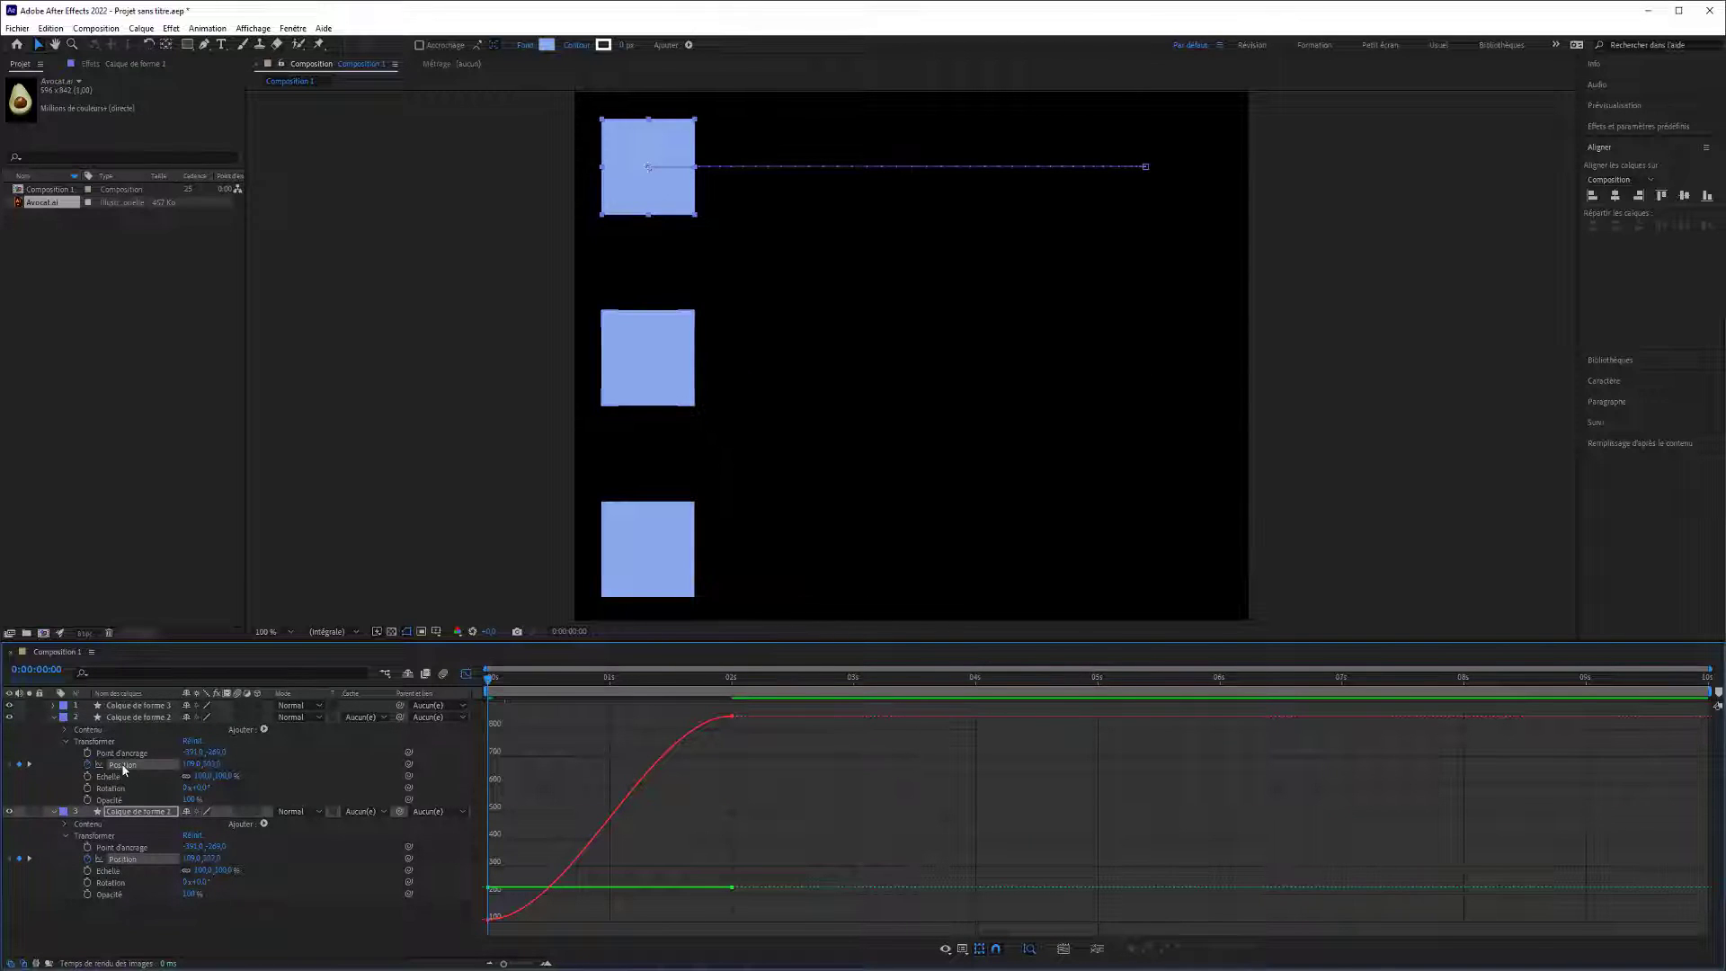
pyautogui.click(119, 860)
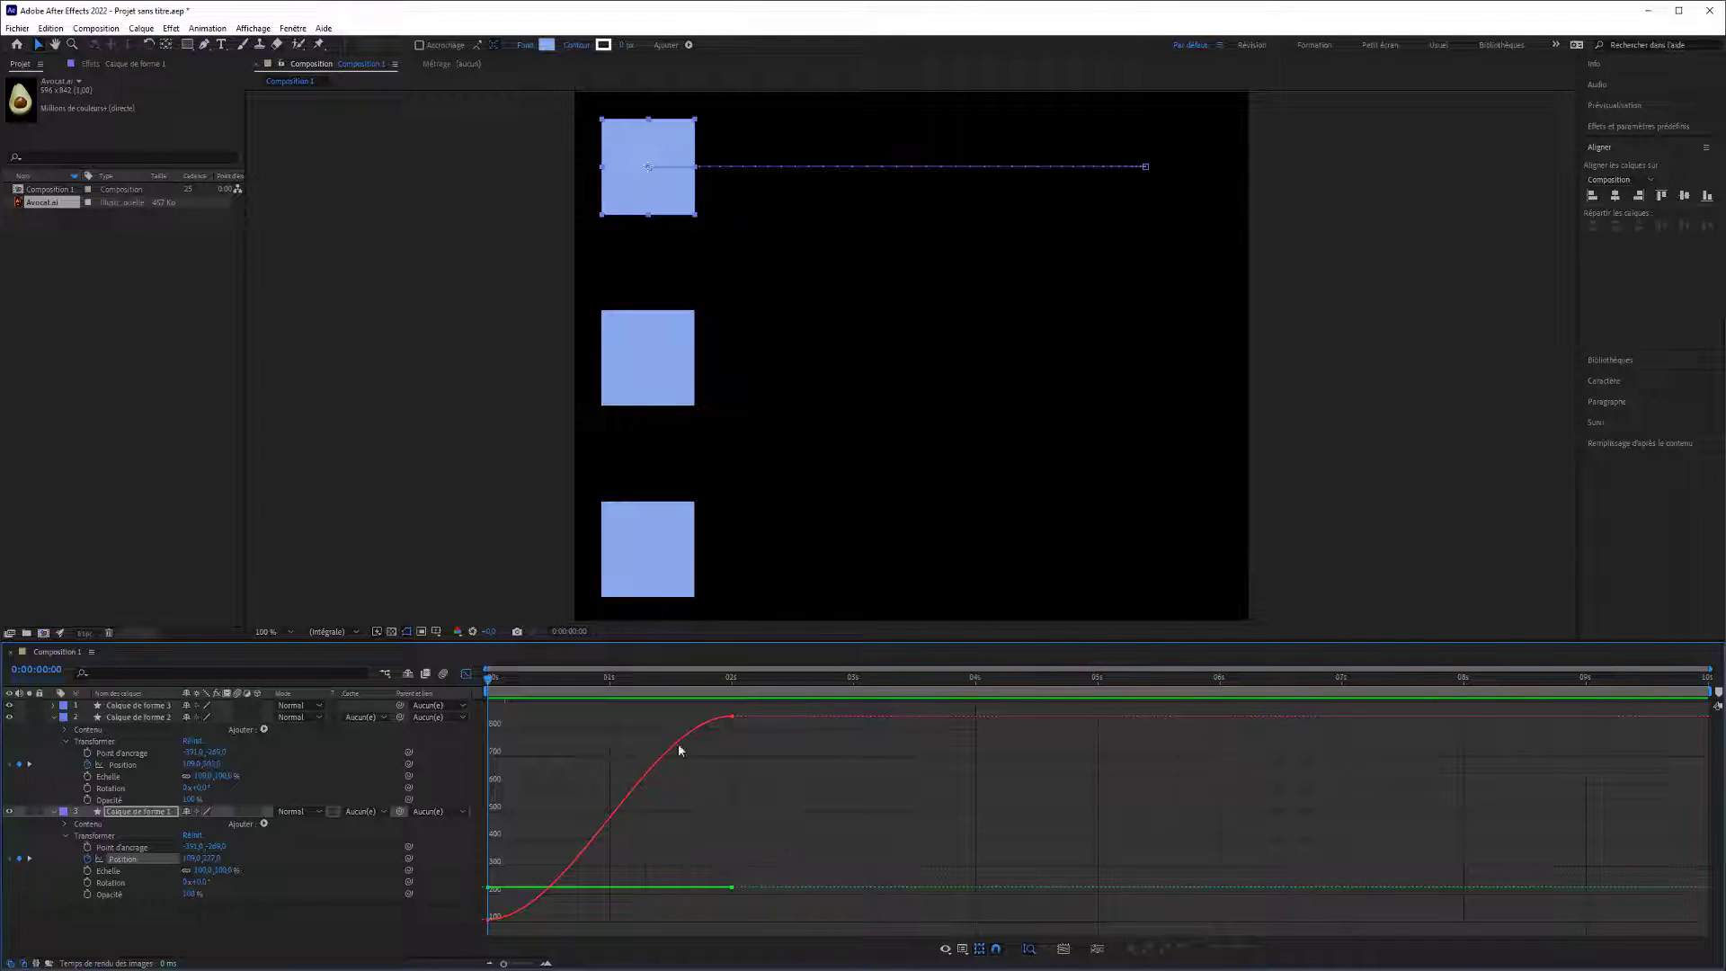
pyautogui.moveTo(492, 679); pyautogui.dragTo(714, 721)
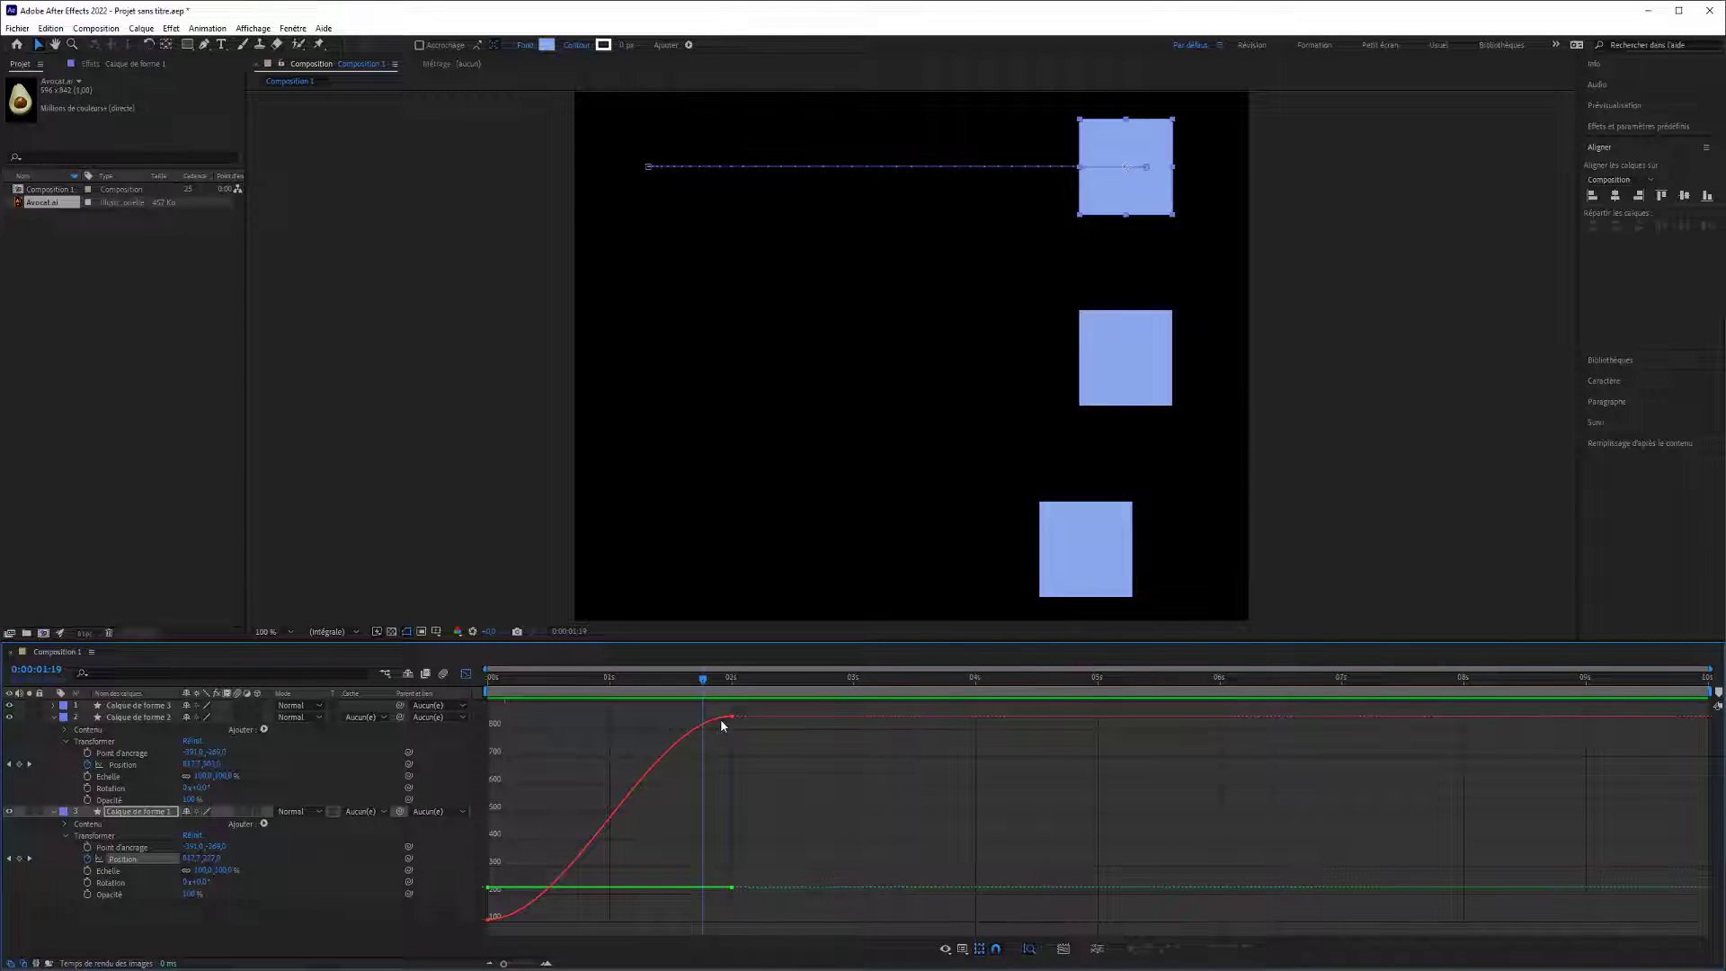
pyautogui.click(719, 719)
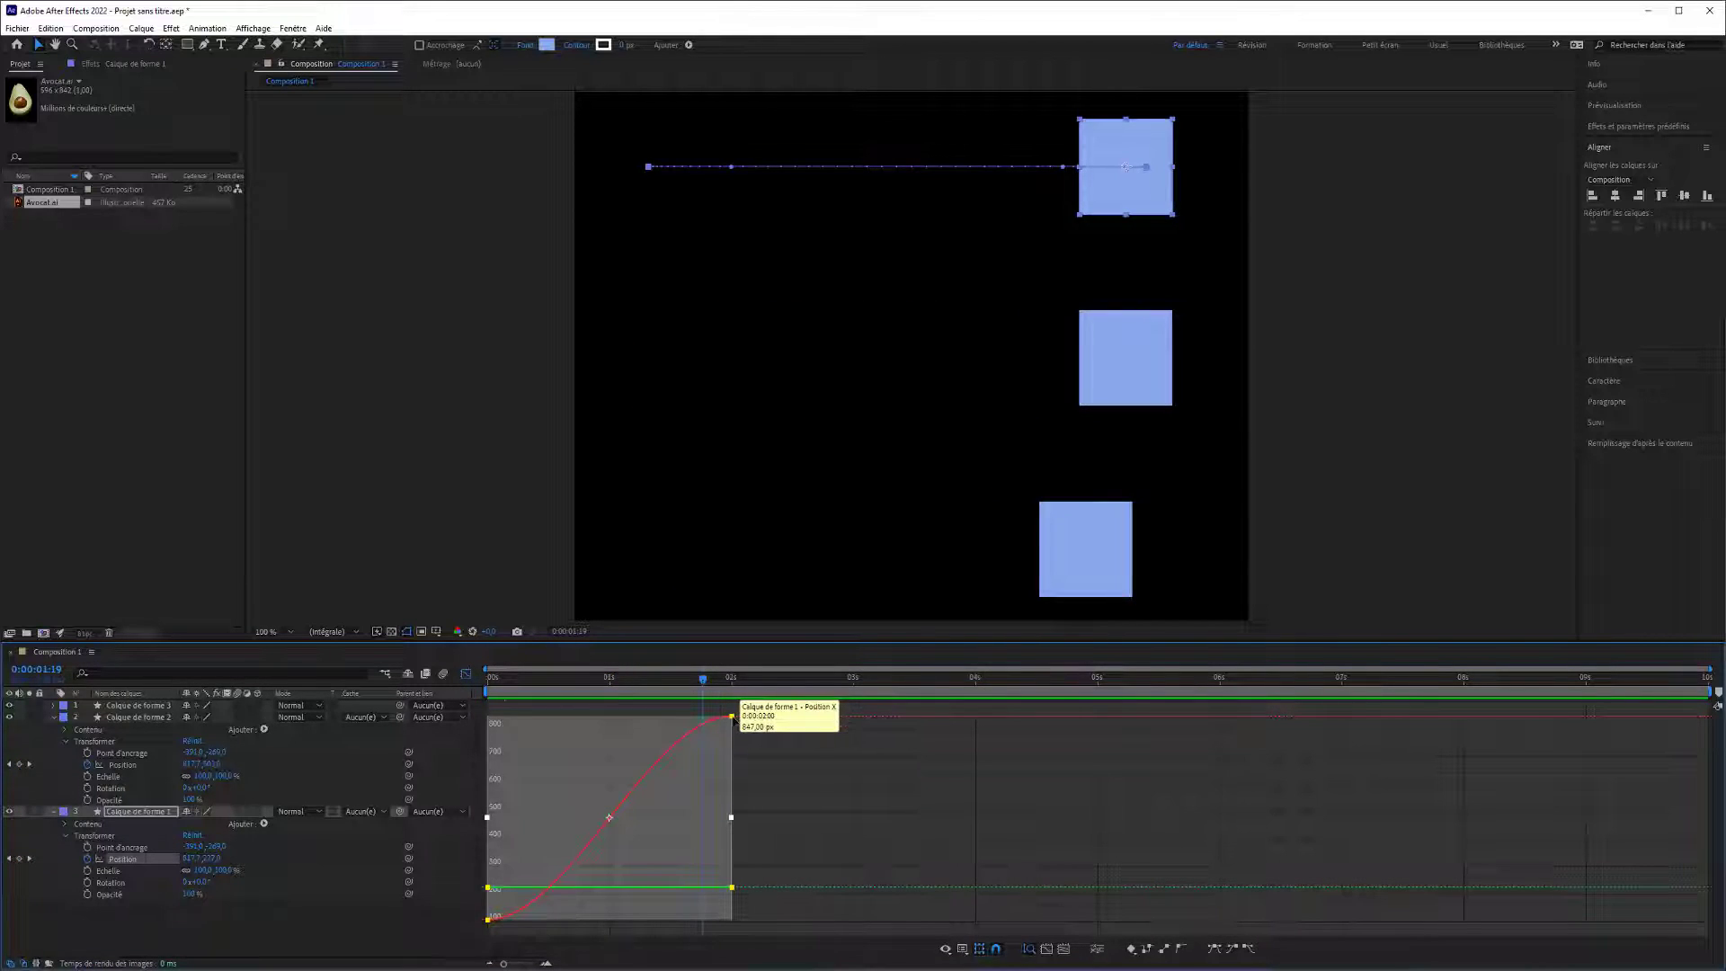
pyautogui.moveTo(733, 719)
pyautogui.mouseDown()
pyautogui.moveTo(715, 717)
pyautogui.moveTo(738, 717)
pyautogui.mouseUp()
pyautogui.hotkey('ctrl', 'z')
# Lower the 2-second keyframe on Calque de forme 1's X position curve to shorten the upper square's travel.
pyautogui.click(737, 708)
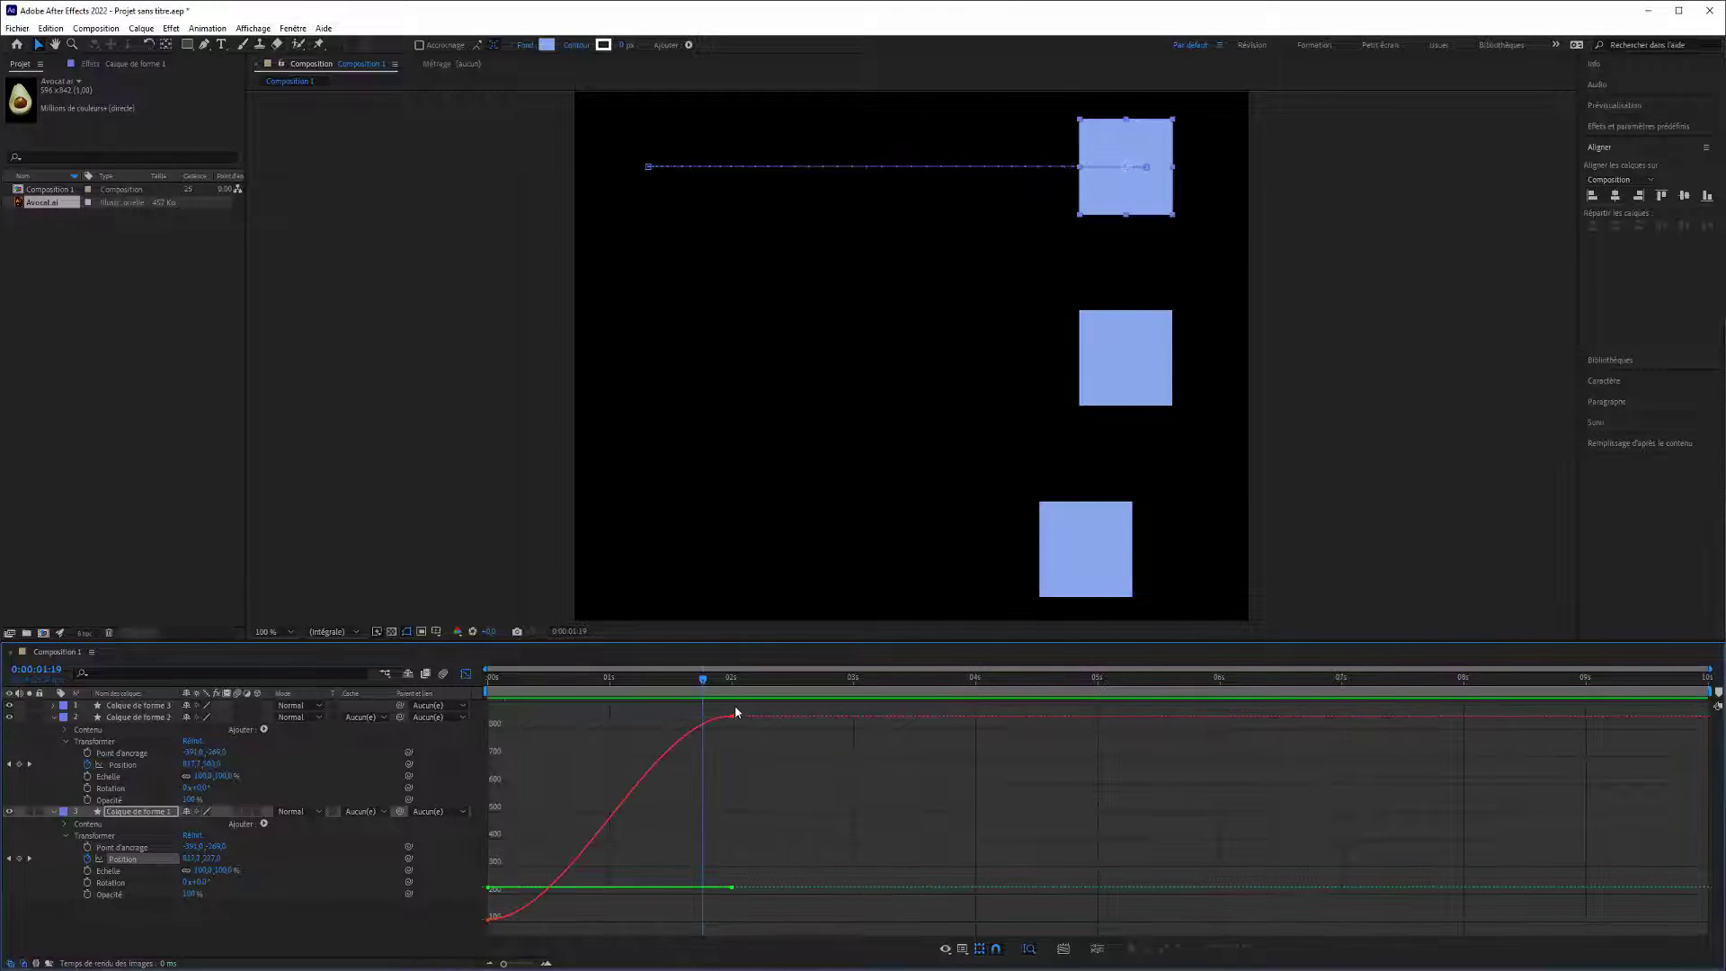
pyautogui.click(733, 718)
pyautogui.moveTo(733, 717); pyautogui.dragTo(732, 788)
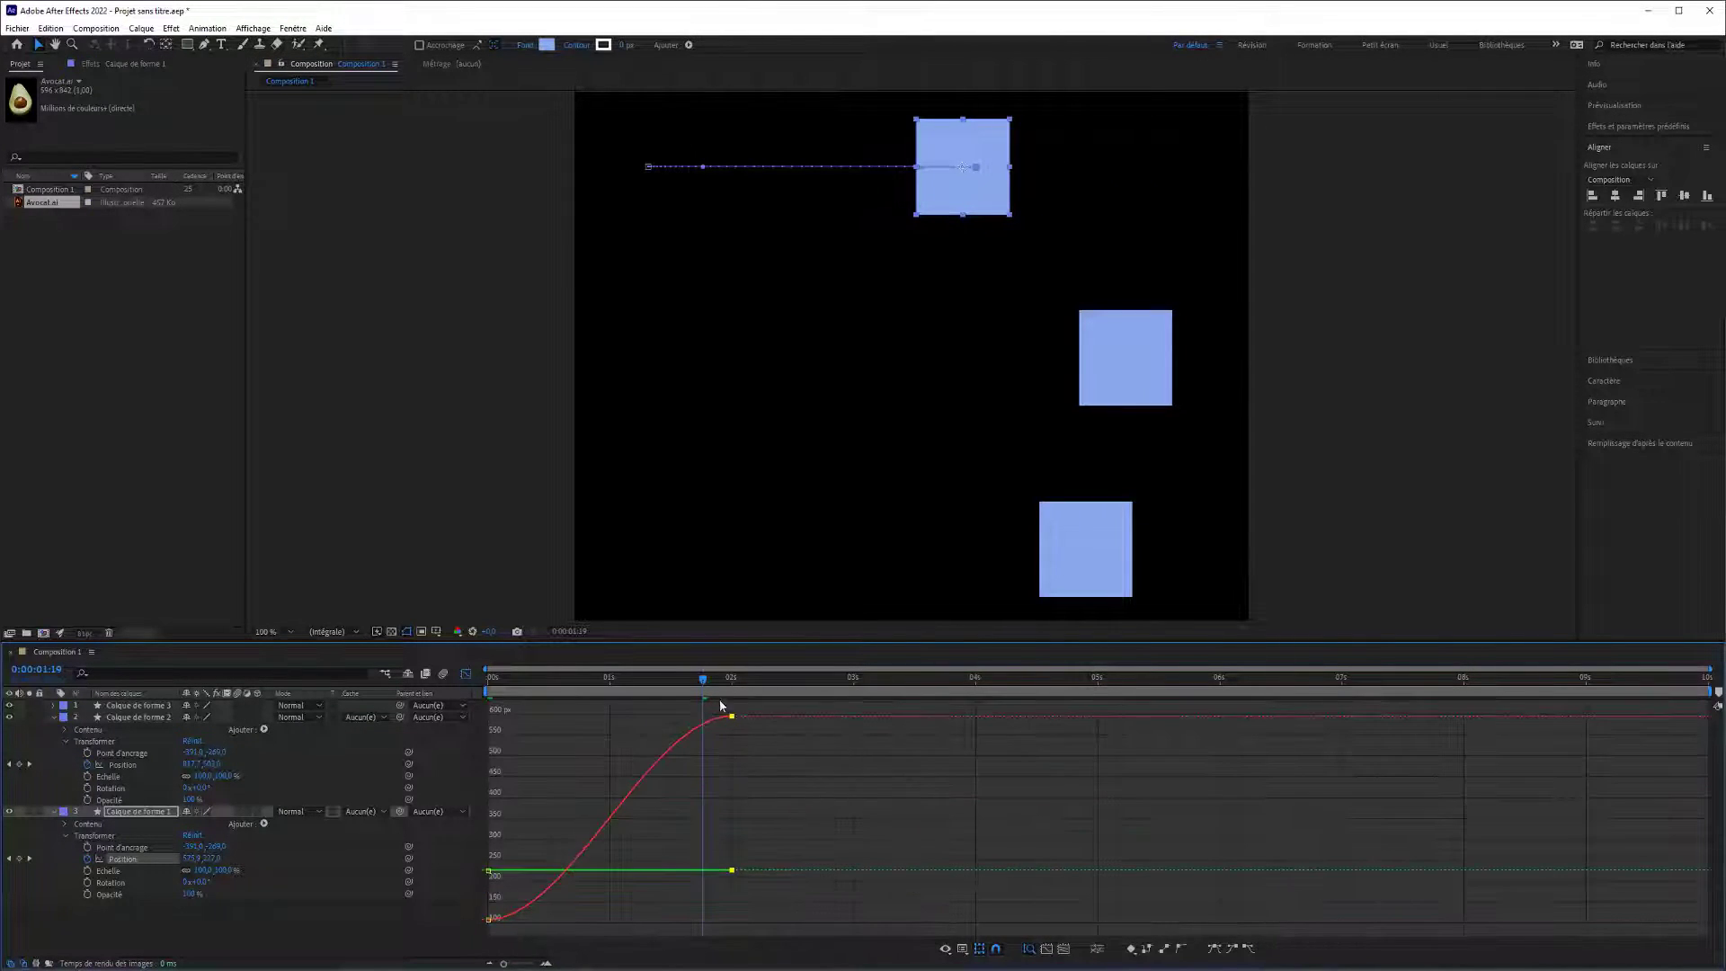
# Play the animation from the start twice, compare the three squares' motion and end positions, and return to time zero.
pyautogui.moveTo(702, 686); pyautogui.dragTo(475, 692)
pyautogui.press('space')
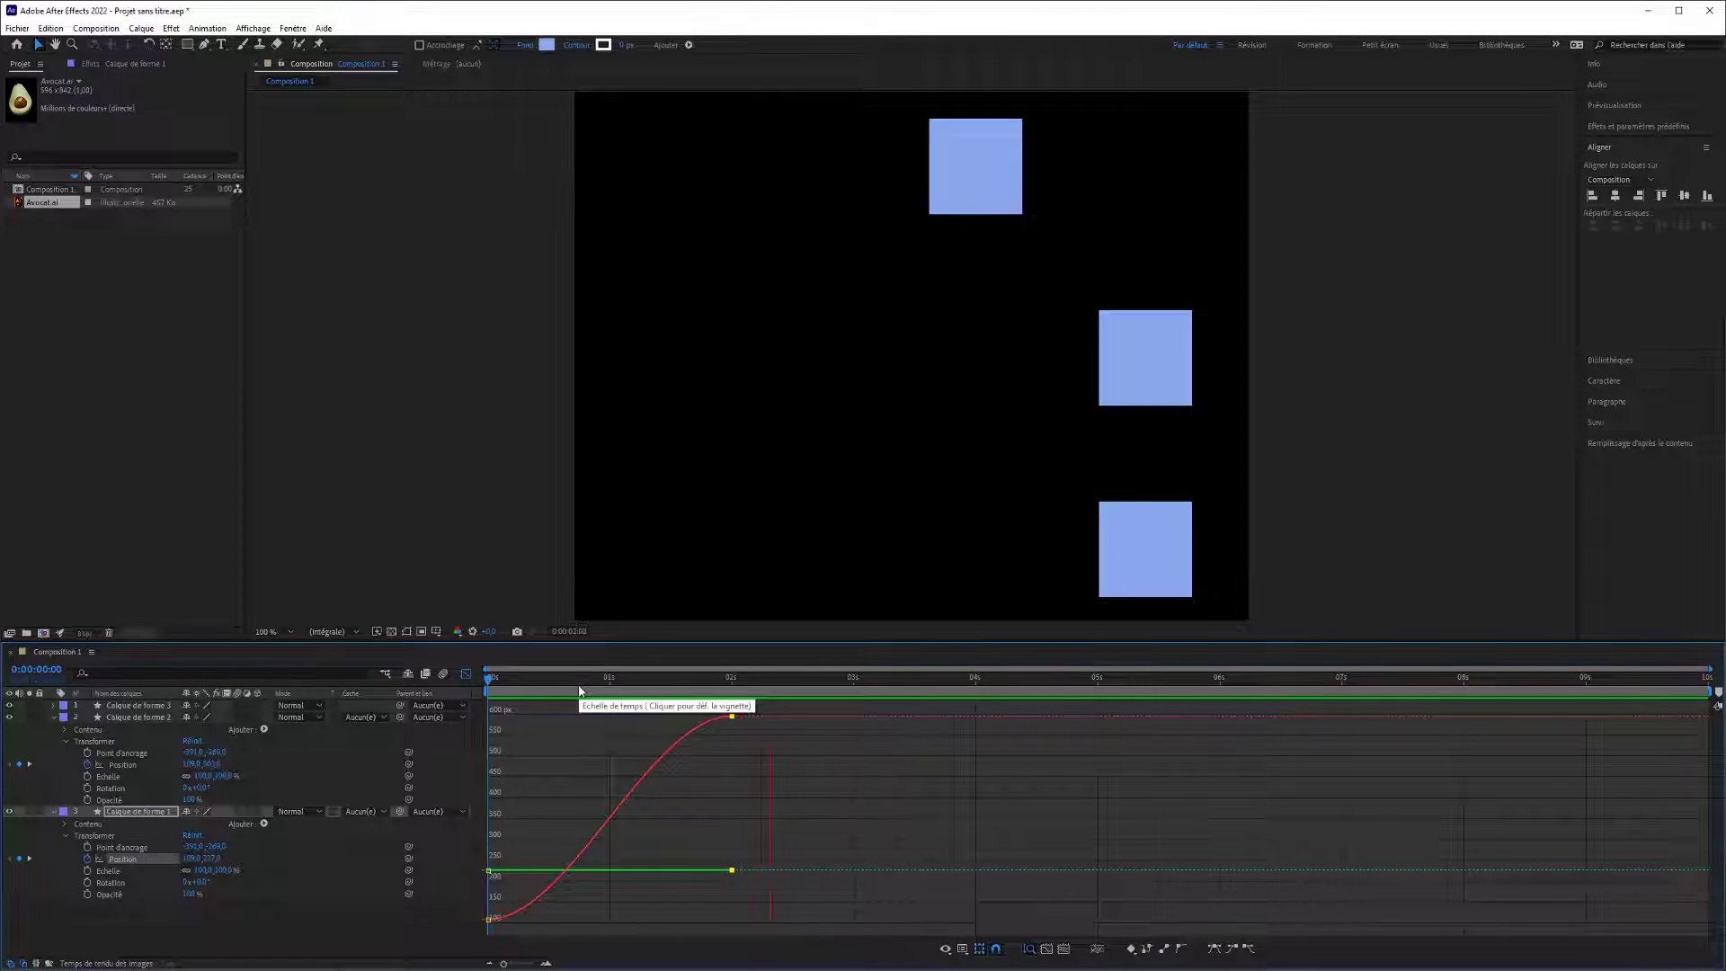
pyautogui.press('space')
pyautogui.moveTo(704, 688)
pyautogui.mouseDown()
pyautogui.moveTo(557, 694)
pyautogui.moveTo(731, 702)
pyautogui.mouseUp()
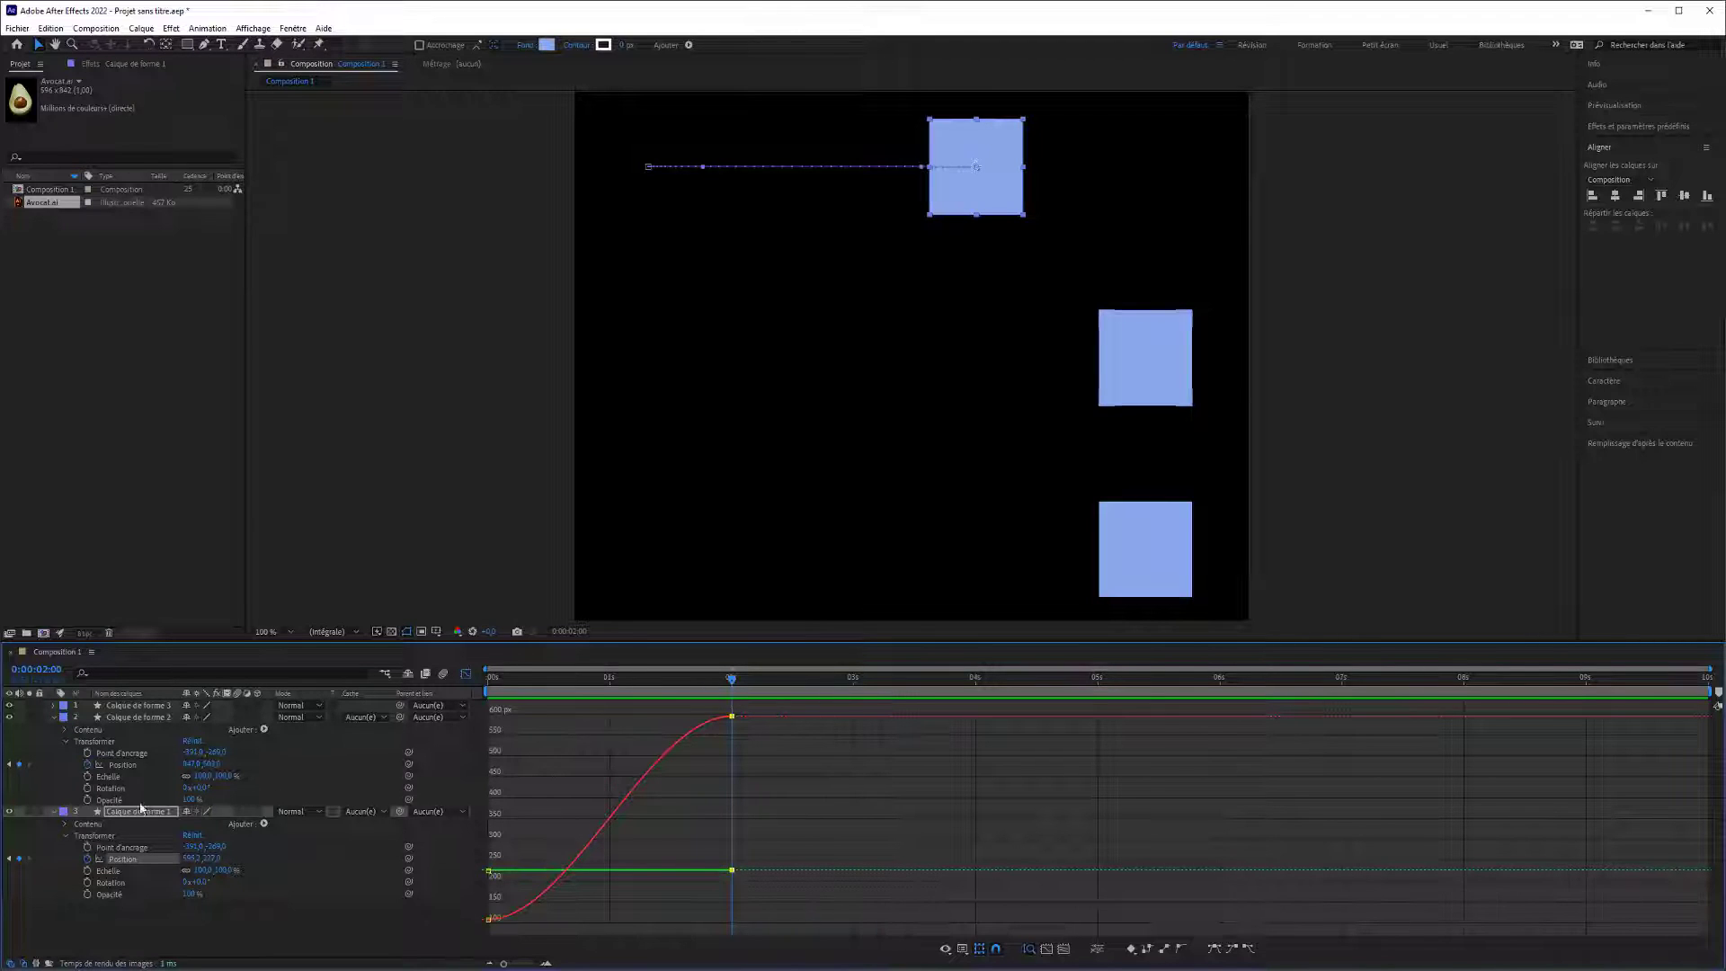
pyautogui.press('Home')
pyautogui.press('space')
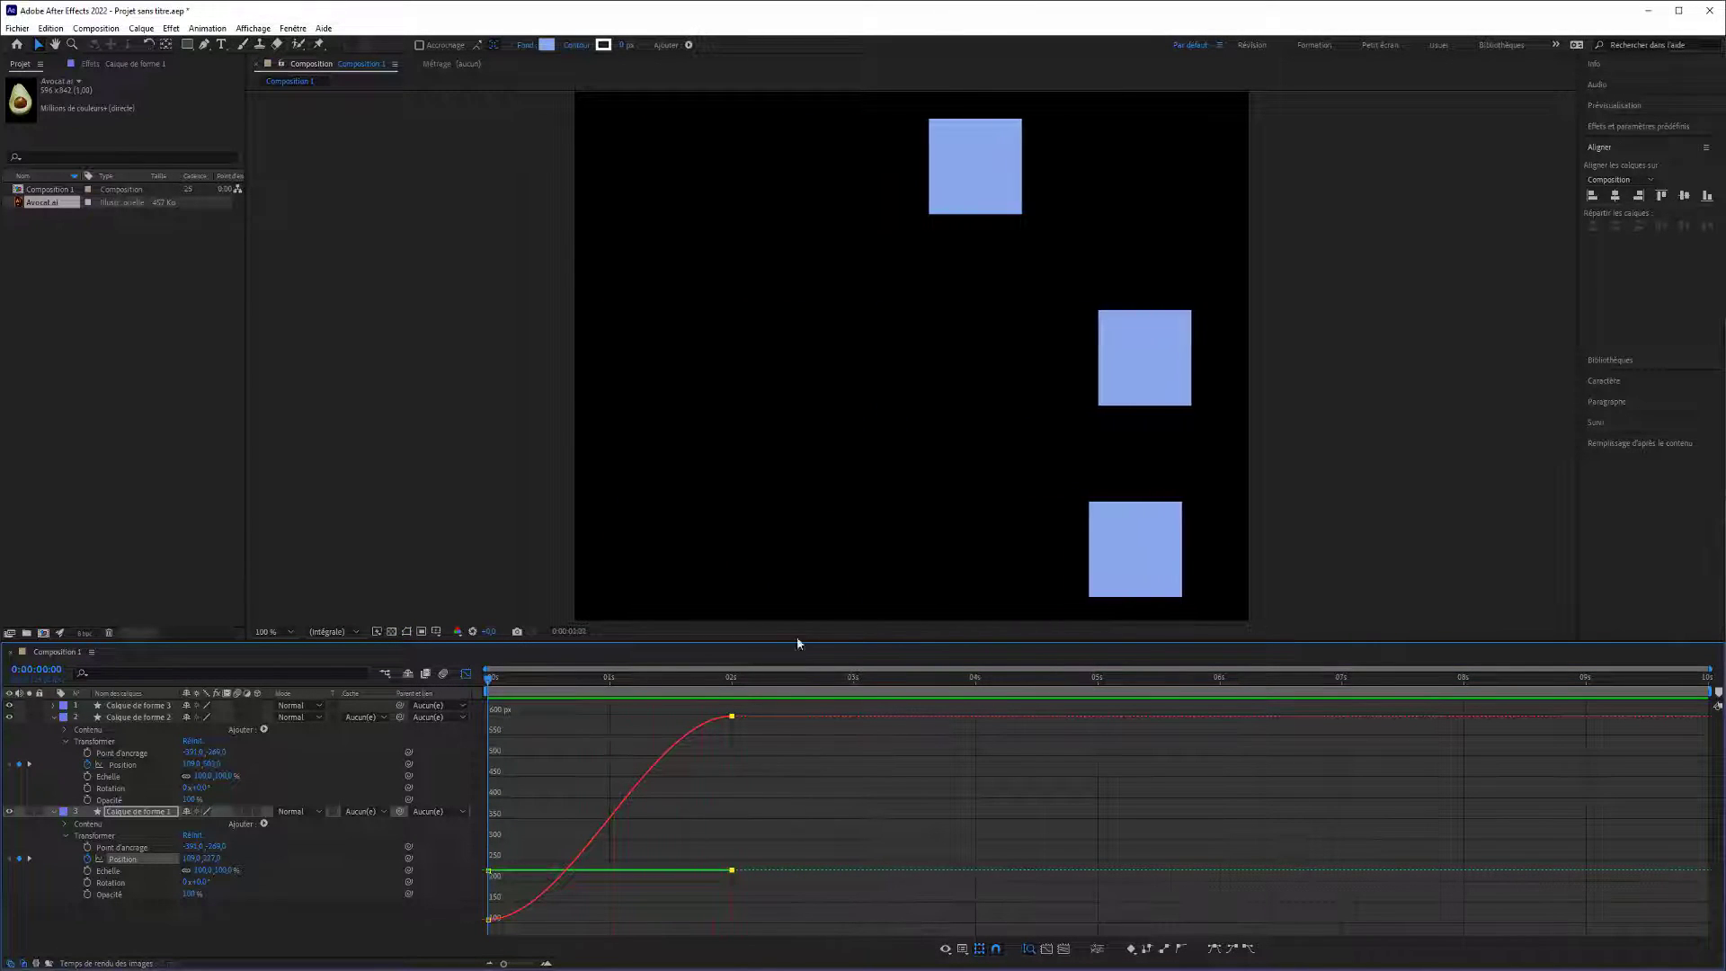
pyautogui.click(607, 674)
pyautogui.press('Home')
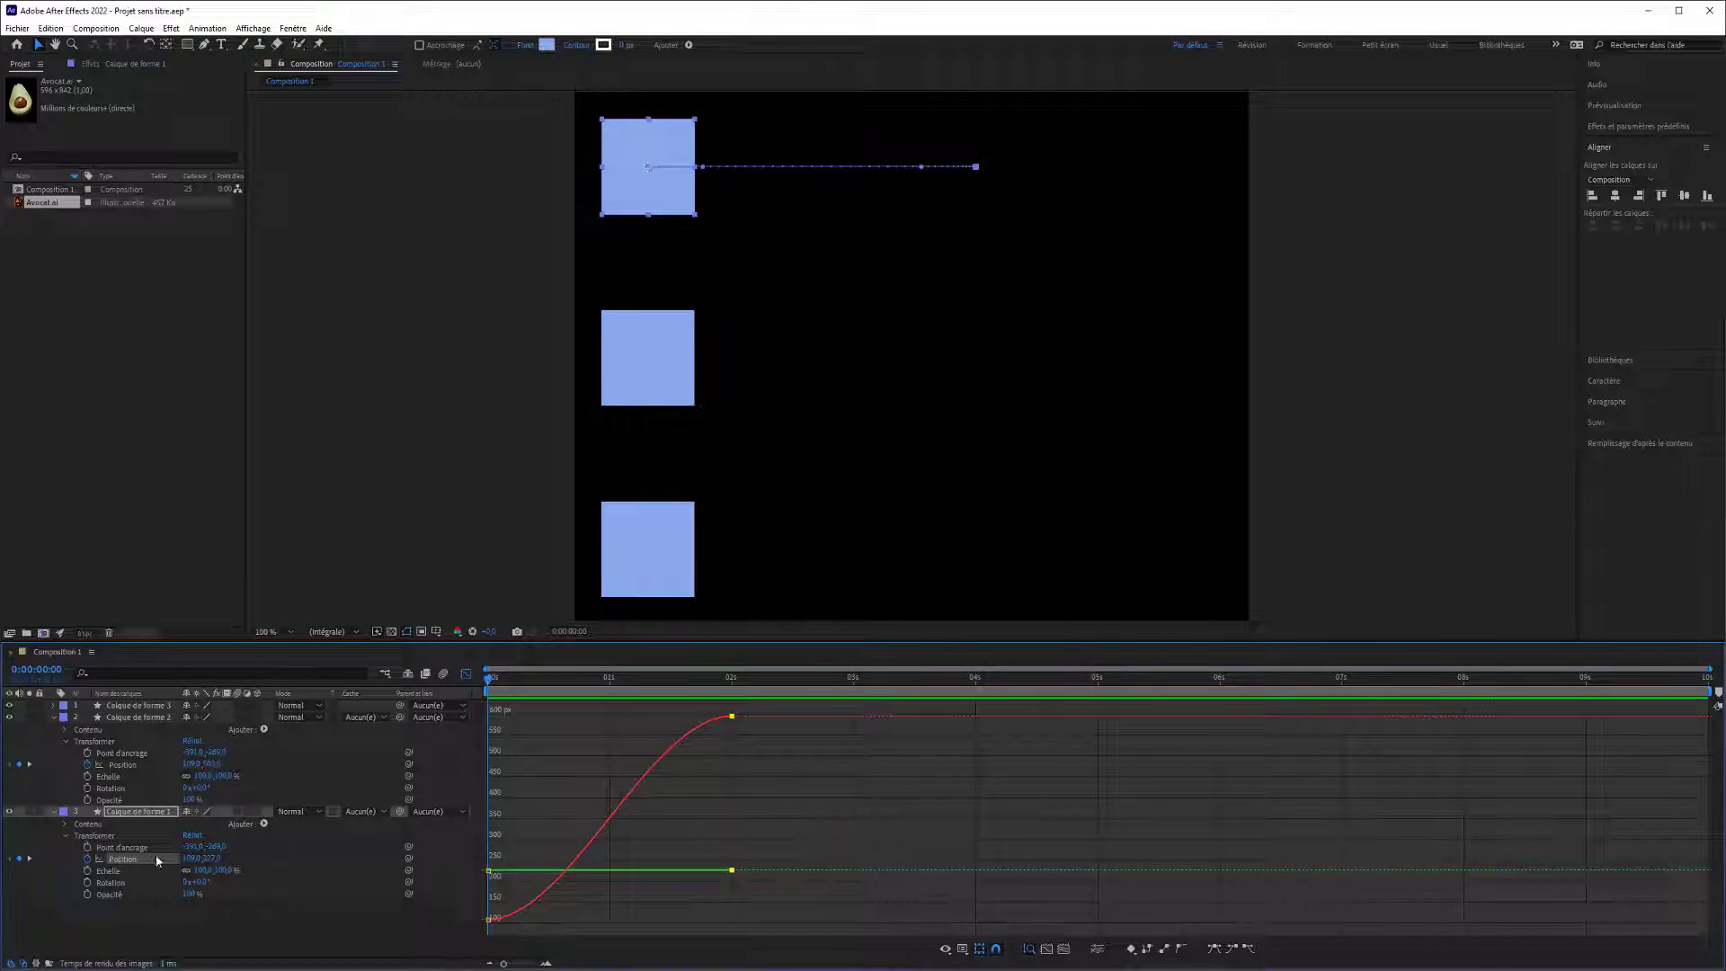
# Add a Position keyframe to Calque de forme 2 just before 1 second, using the Pen tool midway along its movement.
pyautogui.click(131, 850)
pyautogui.click(128, 860)
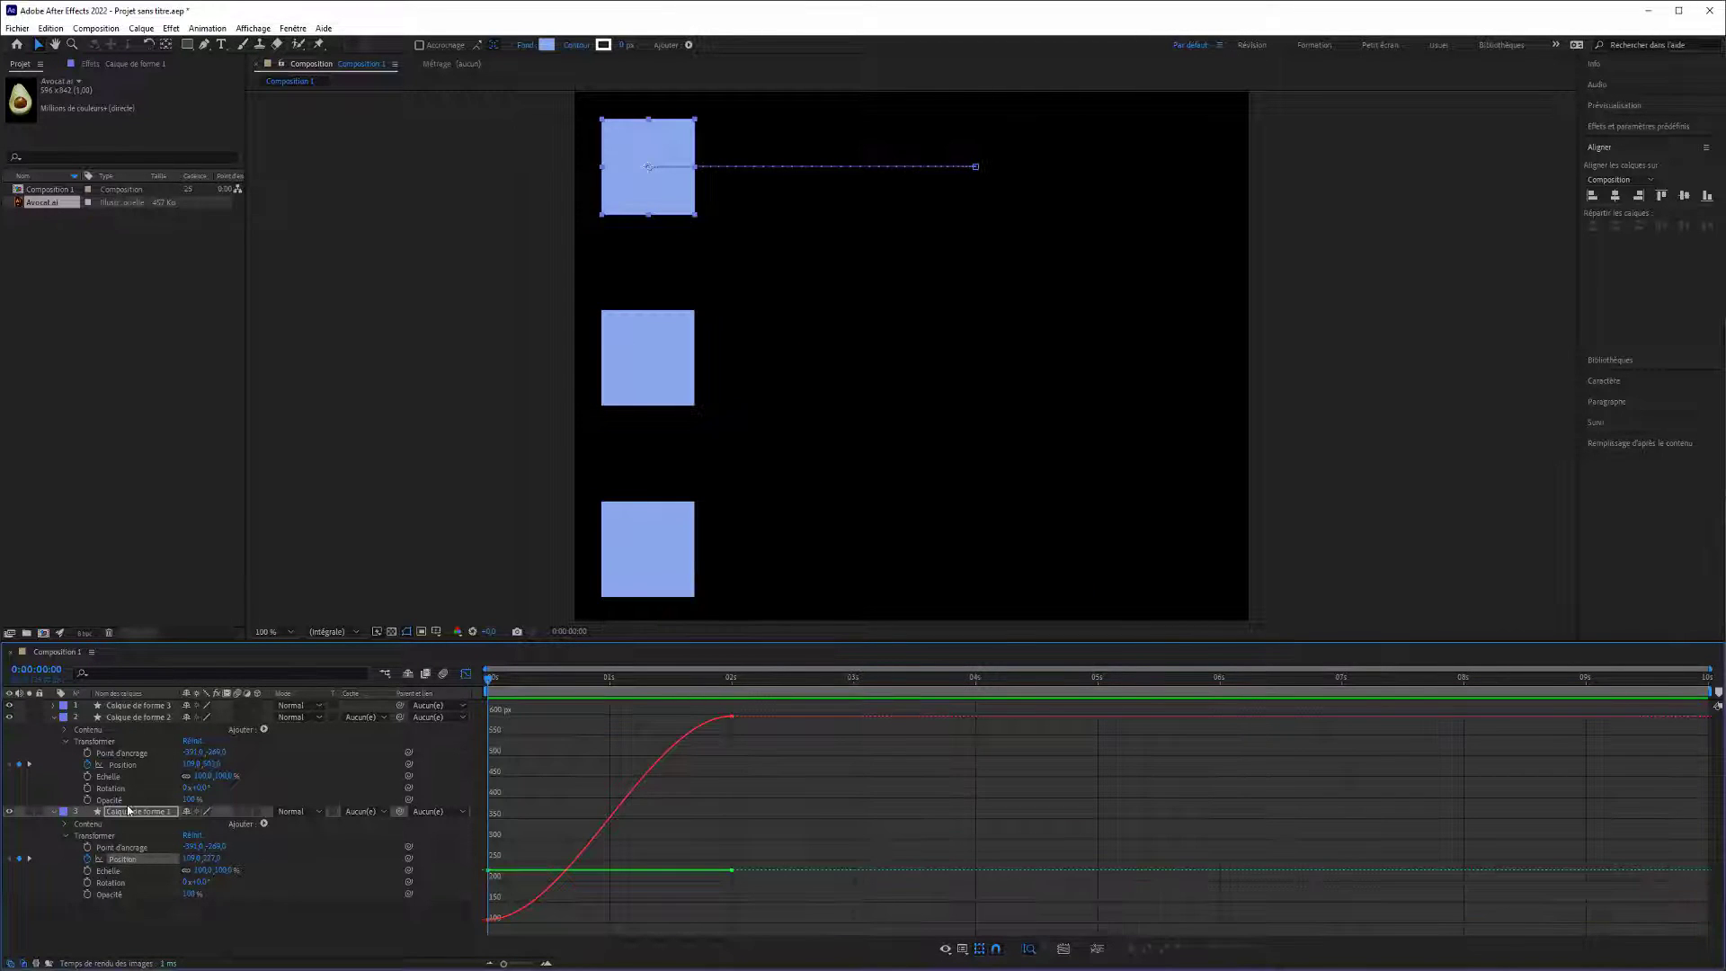
pyautogui.click(128, 762)
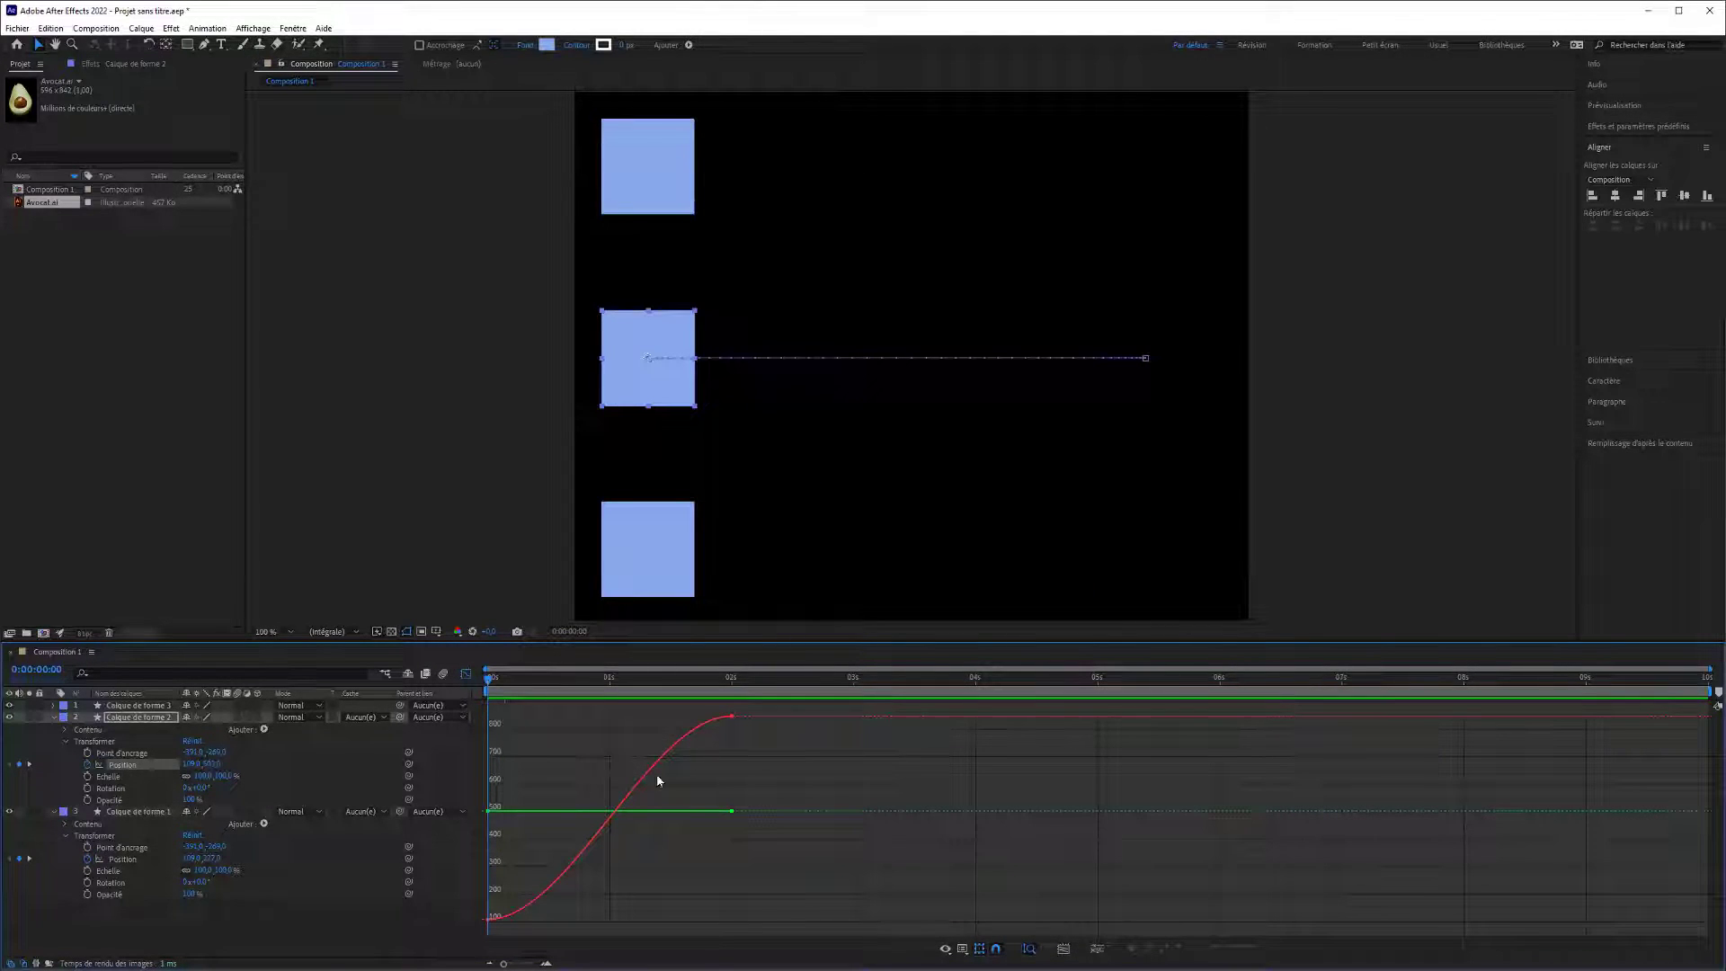
pyautogui.click(734, 811)
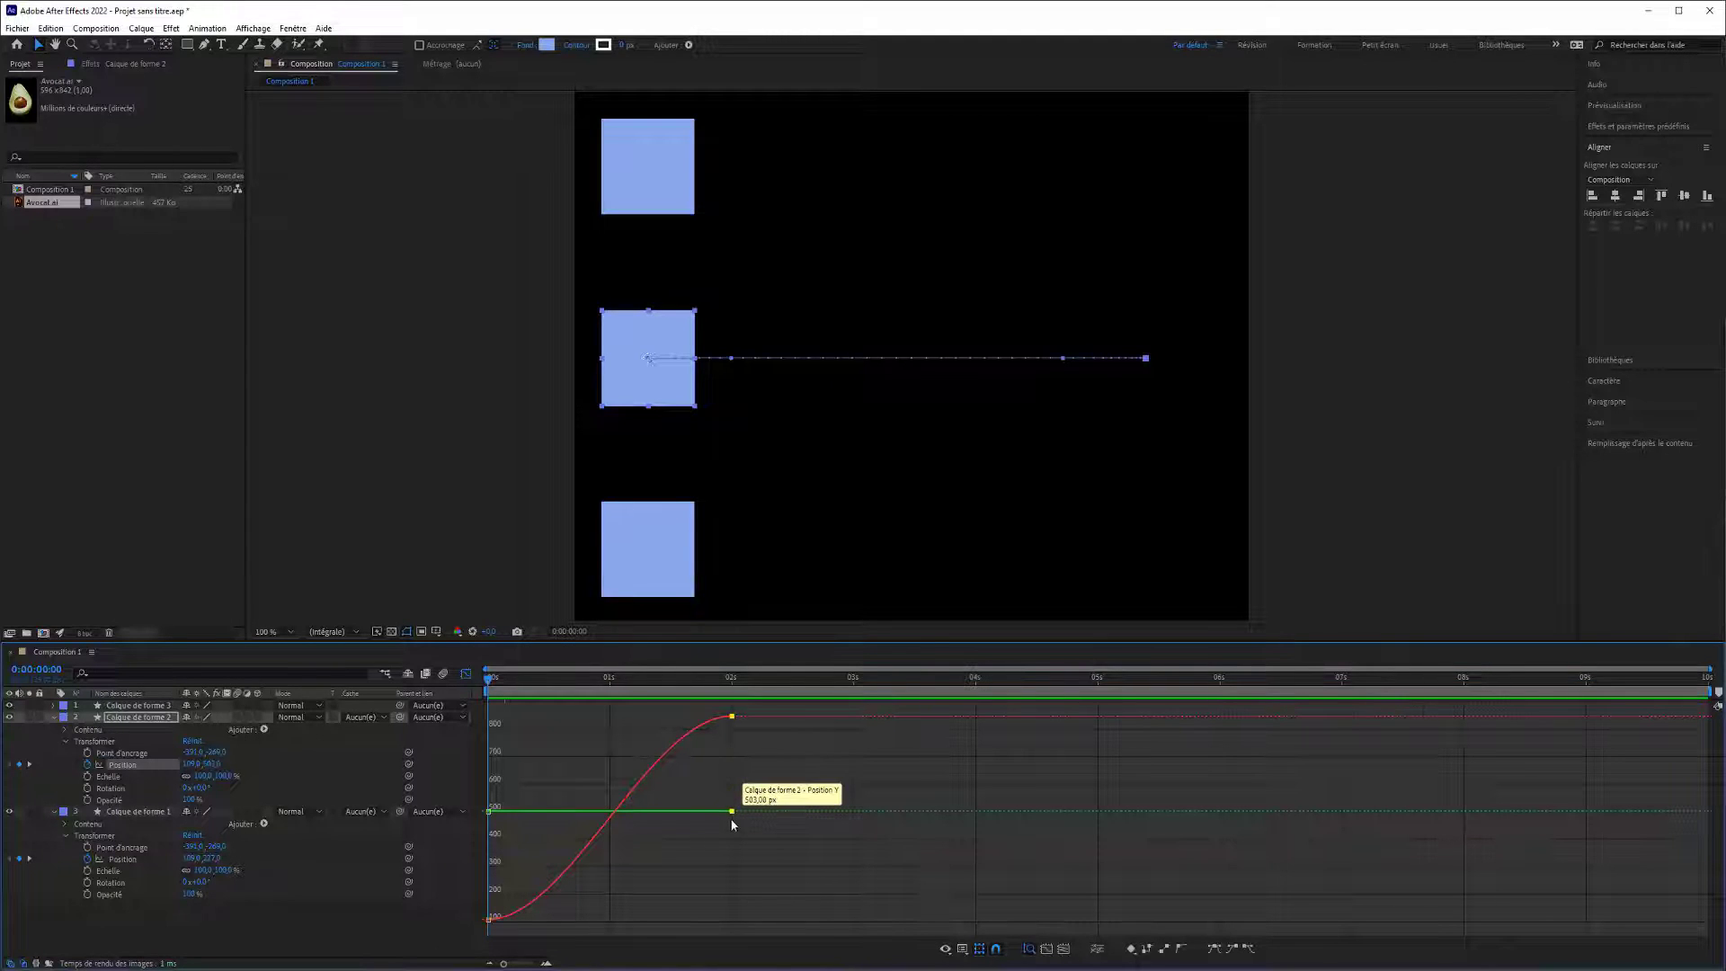
pyautogui.doubleClick(640, 785)
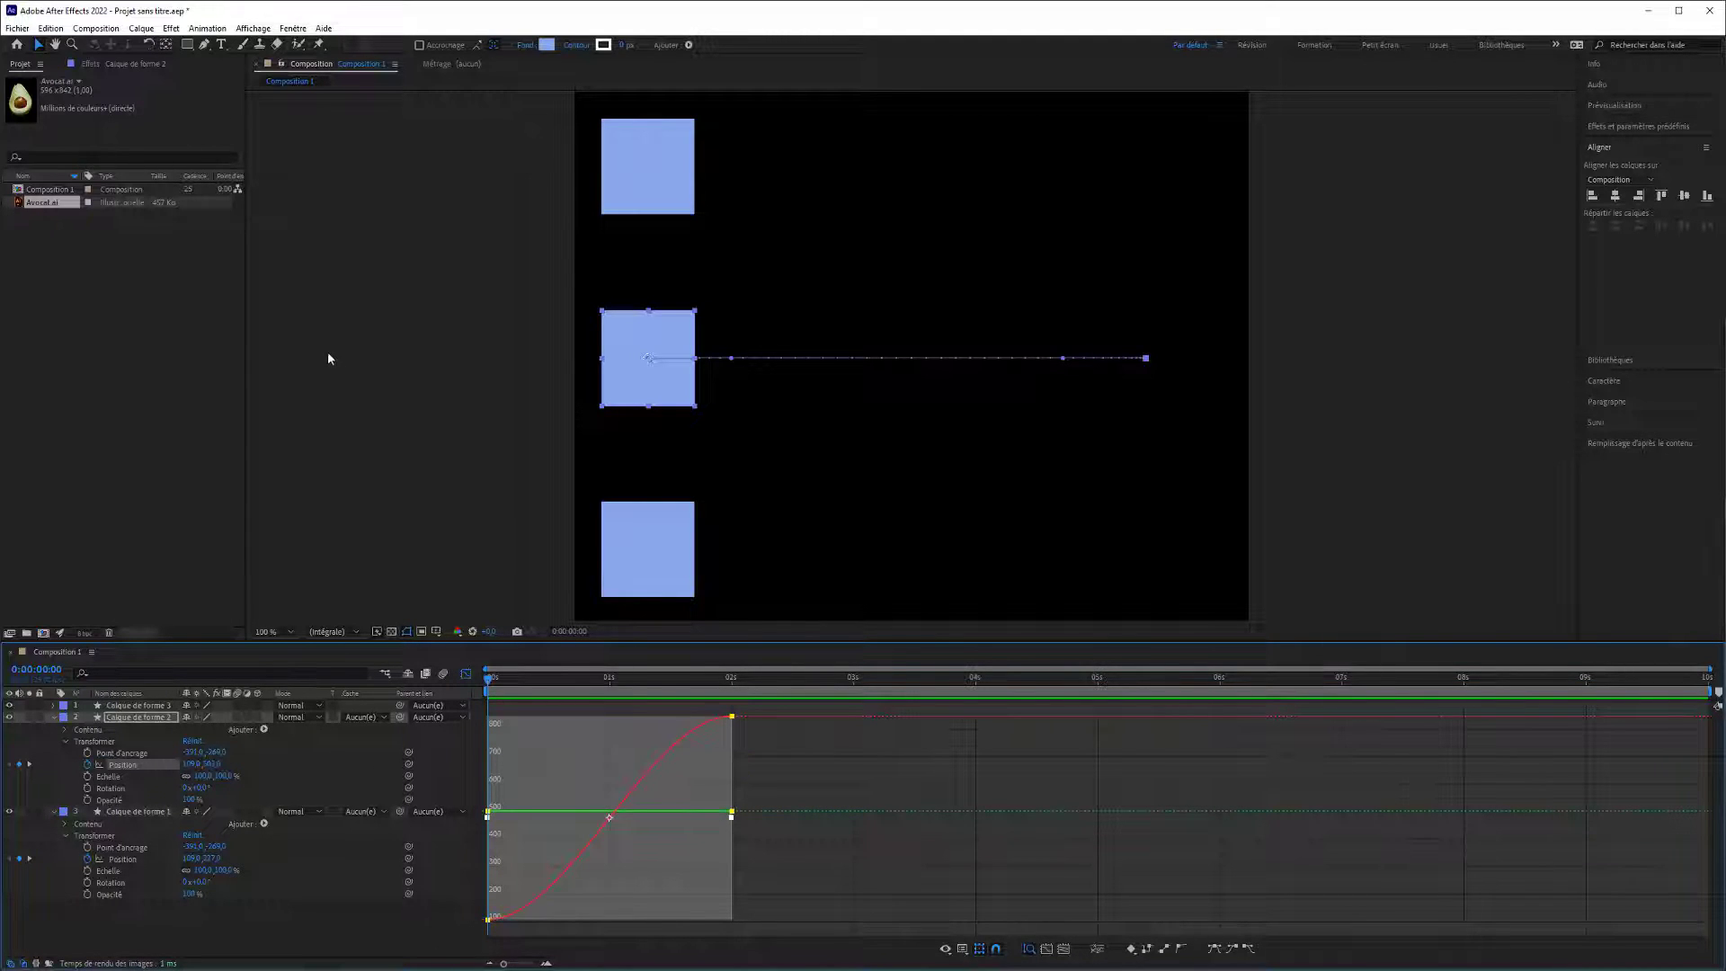
pyautogui.click(205, 43)
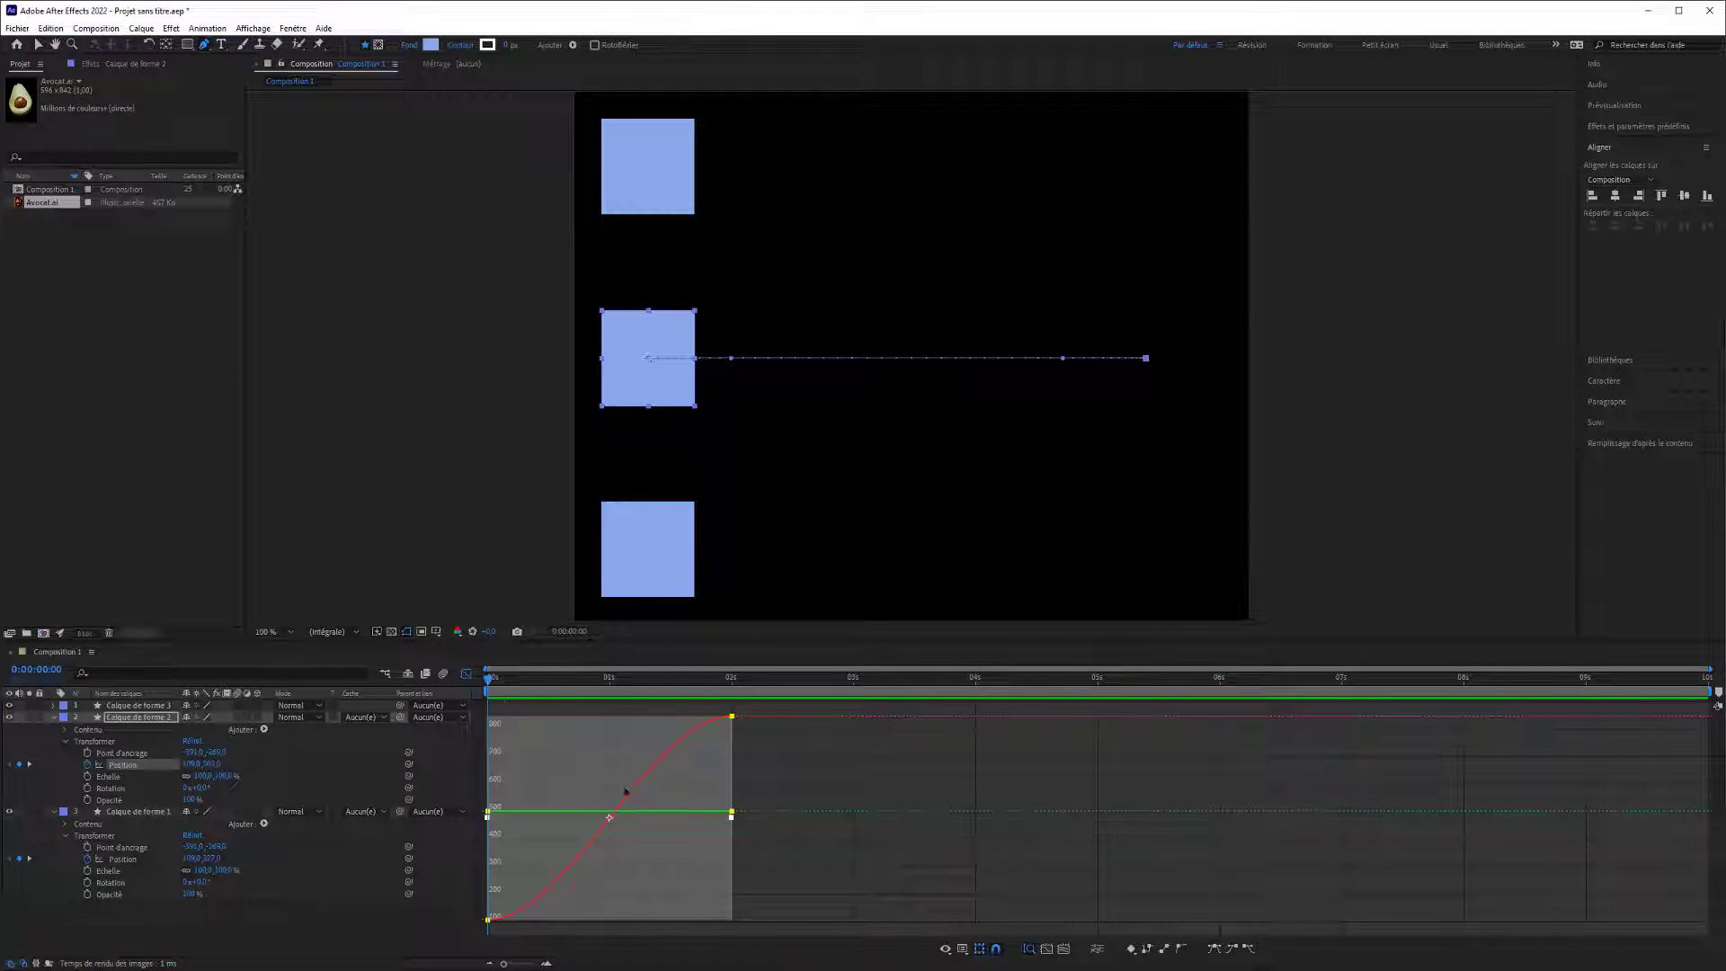
pyautogui.click(887, 358)
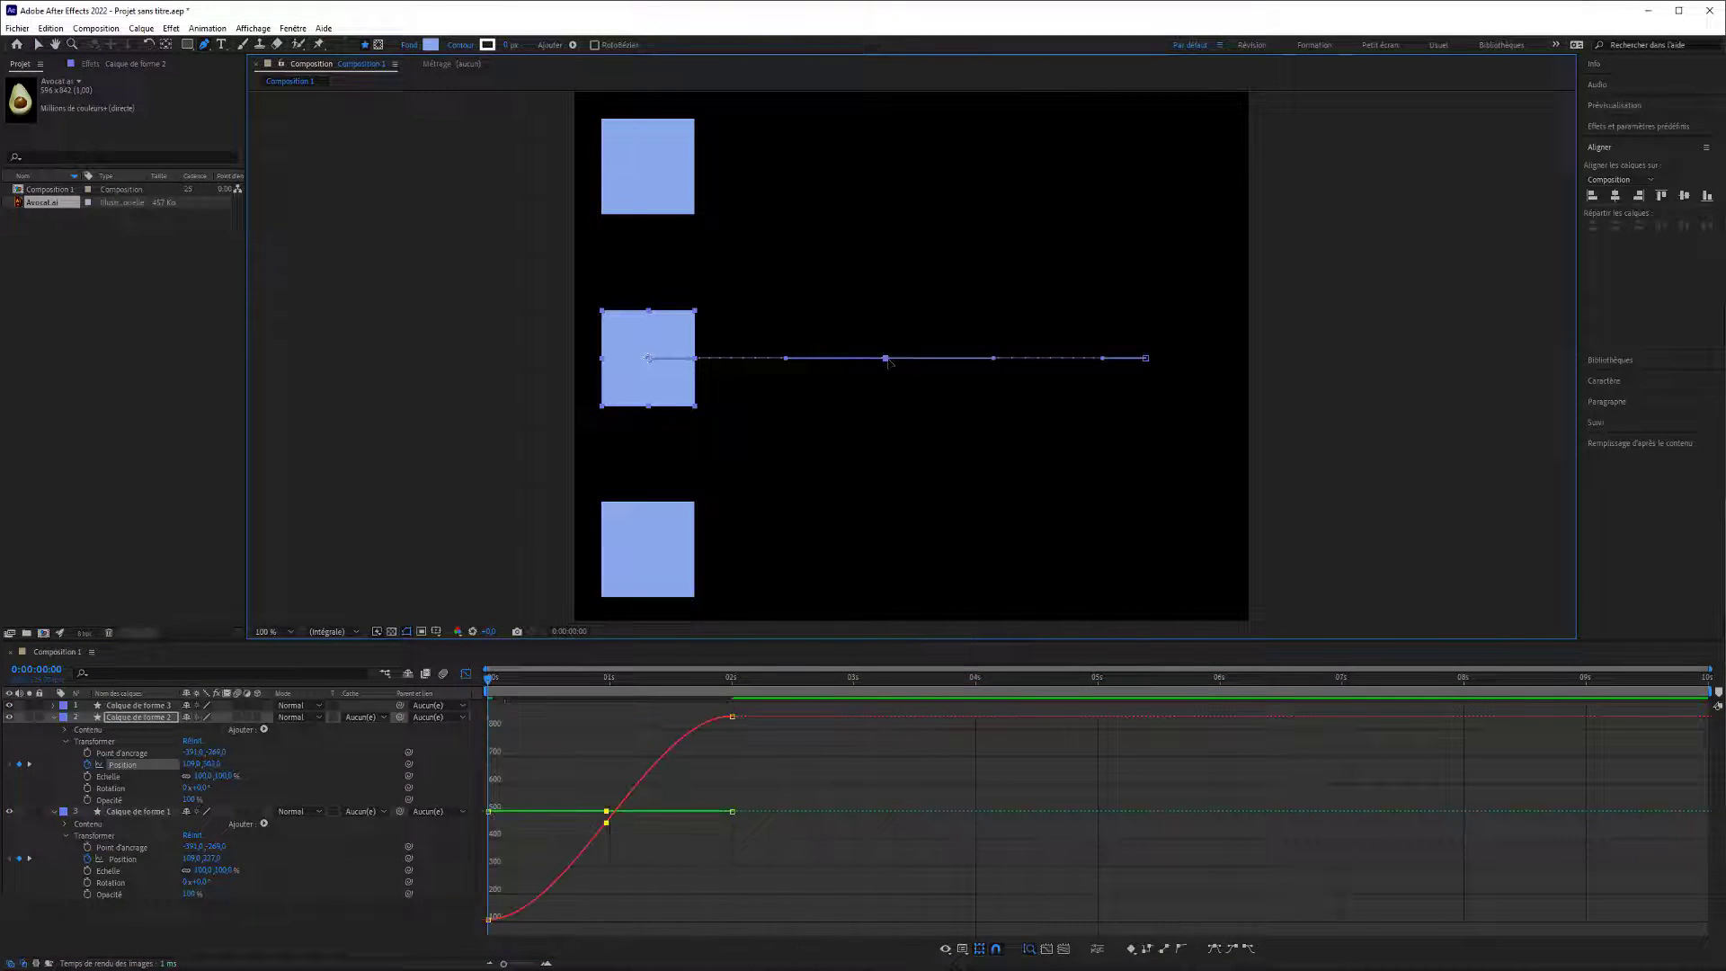
# Move the middle X position keyframe of Calque de forme 2 to just after 1 second at about 250 px, steepening the curve's second half.
pyautogui.click(607, 824)
pyautogui.click(607, 827)
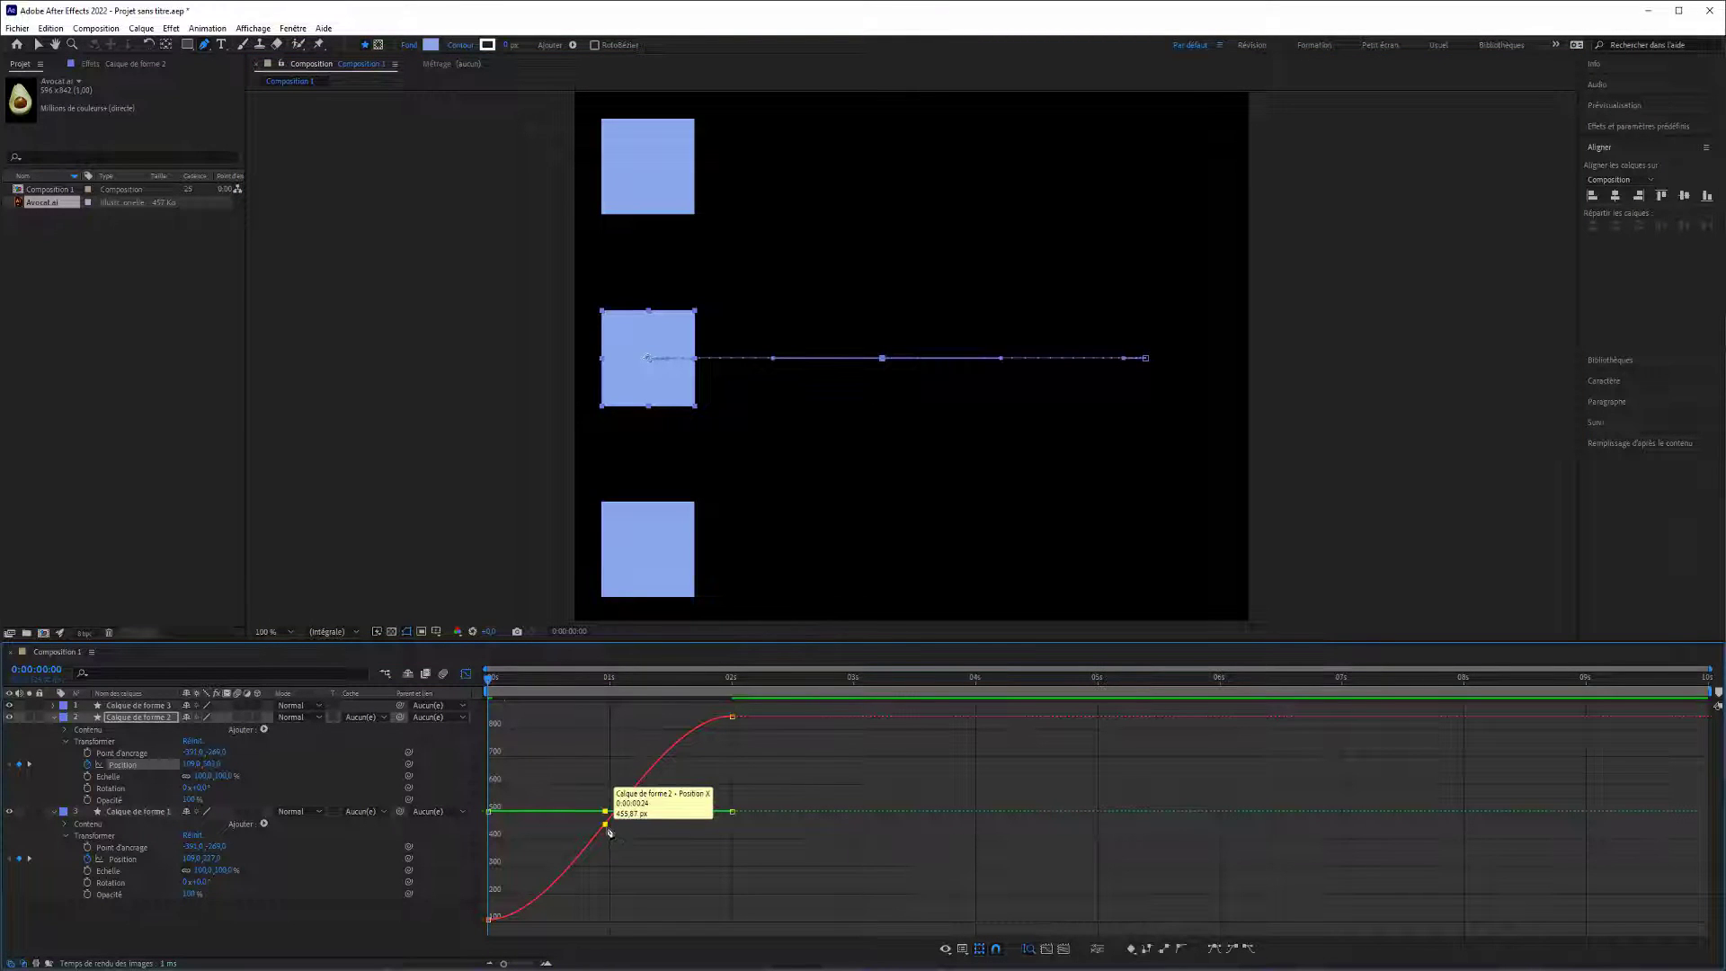
pyautogui.moveTo(610, 834); pyautogui.dragTo(626, 890)
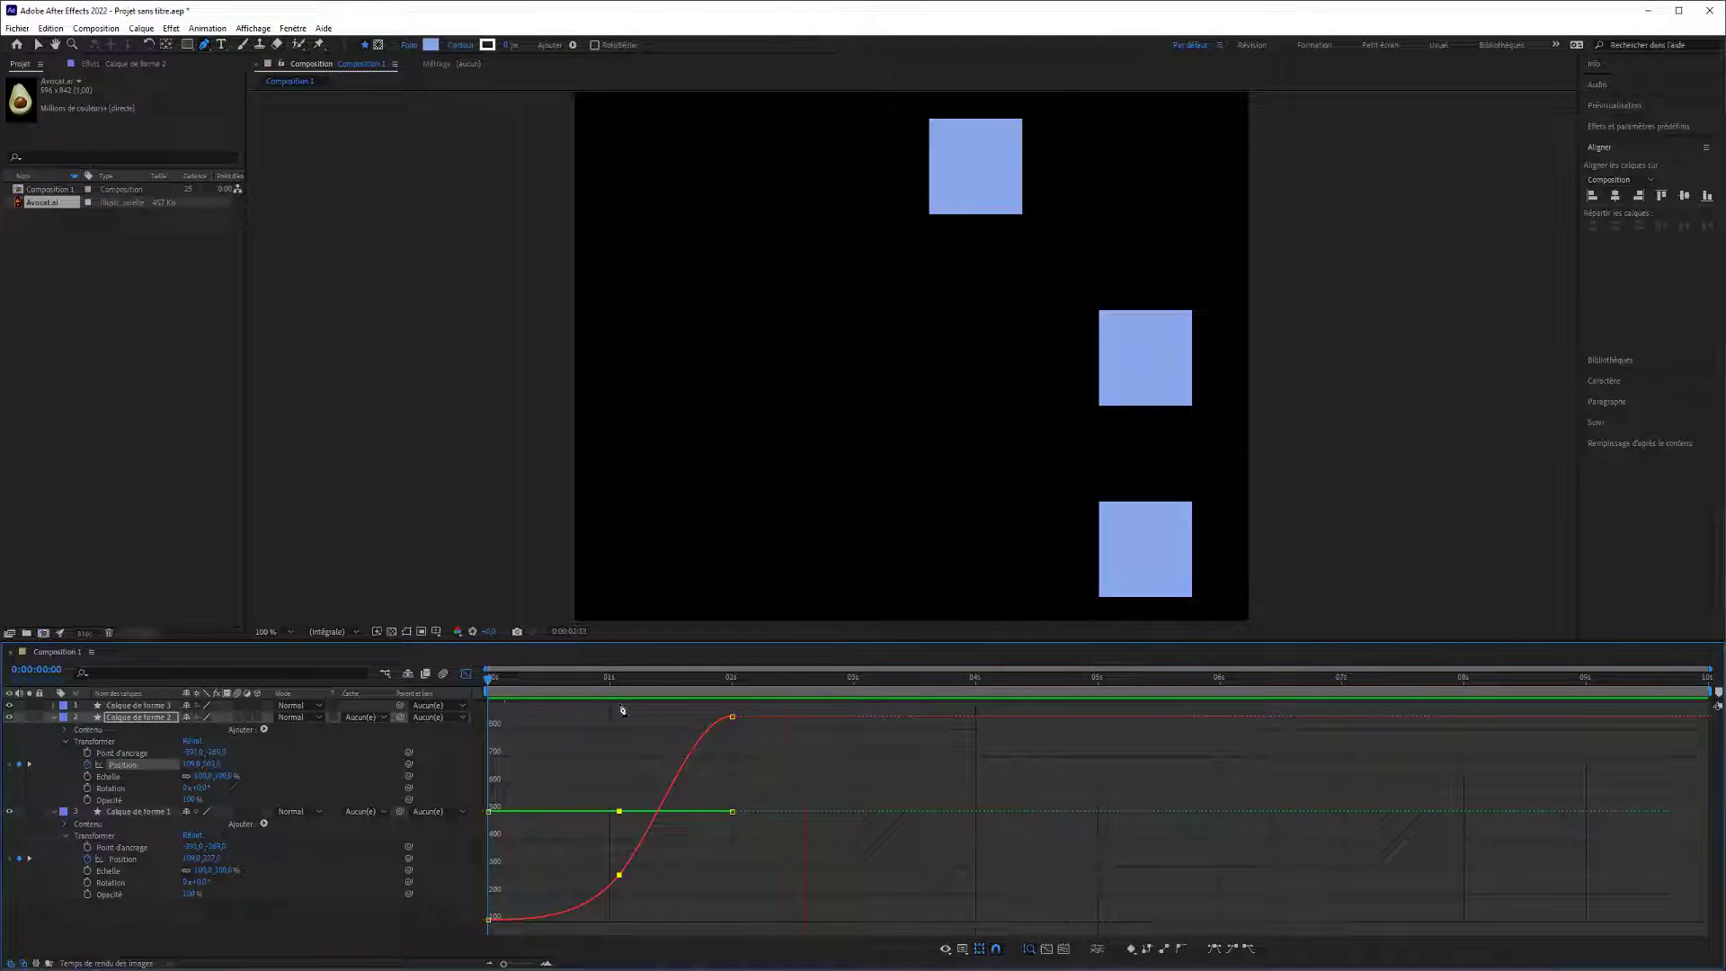
# Move the middle X position keyframe of Calque de forme 2 to frame 18 at about 793 px and replay the animation from the start.
pyautogui.press('space')
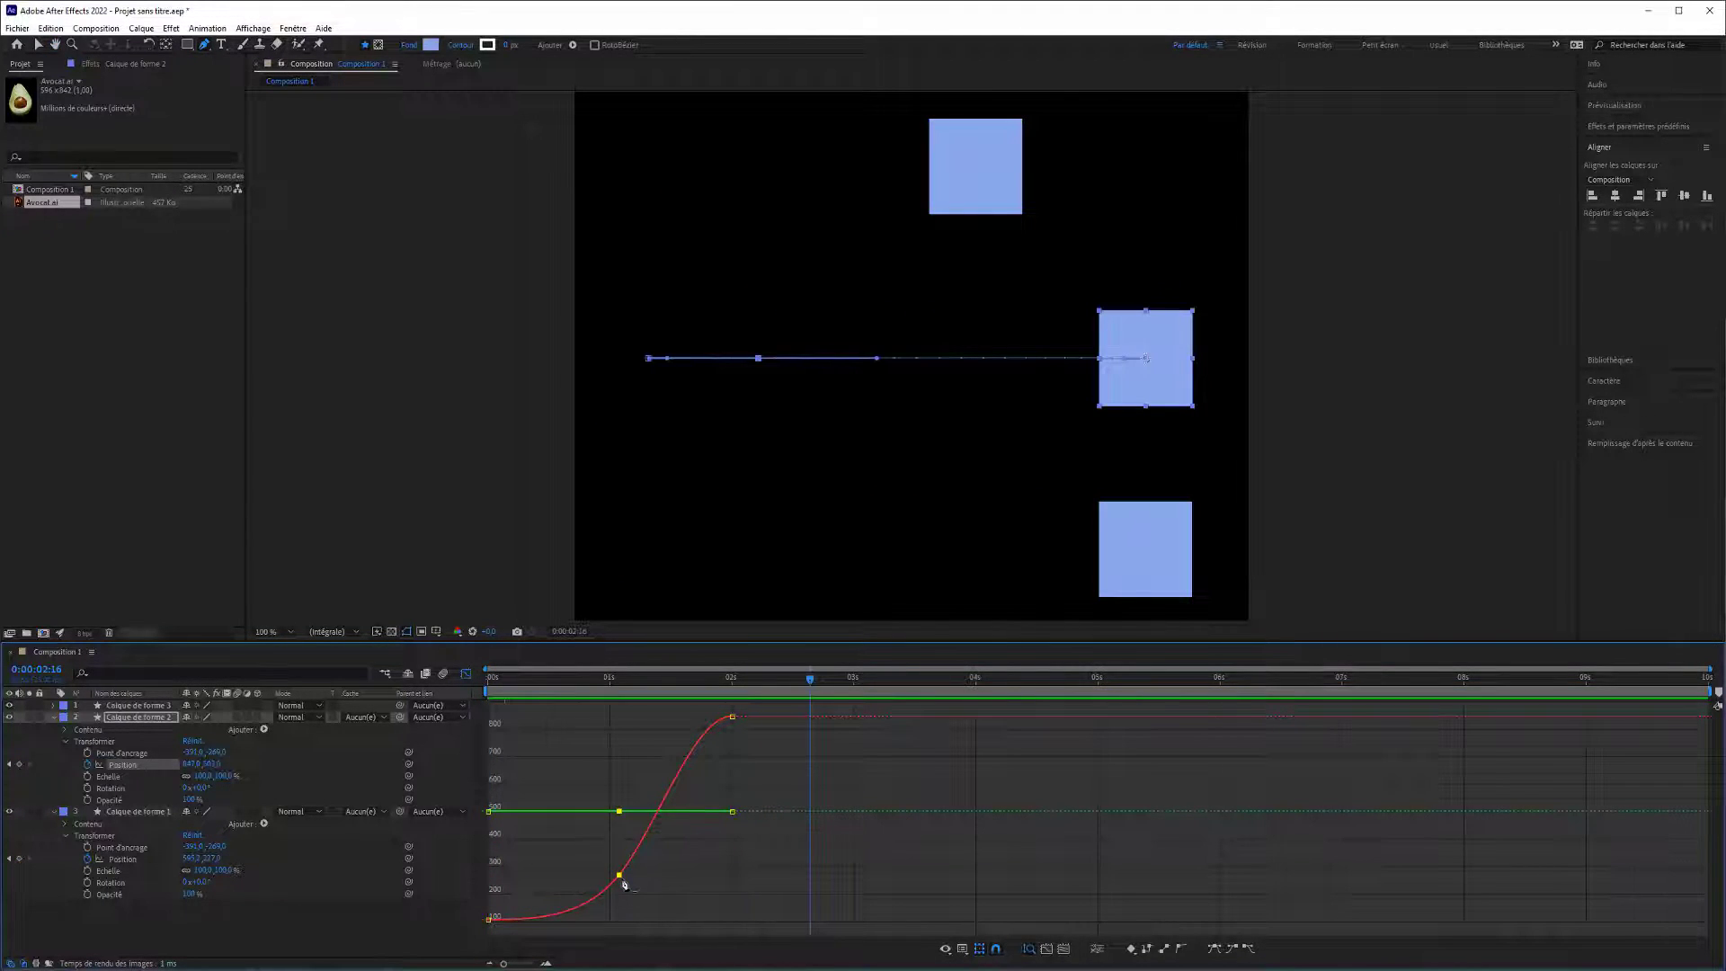
pyautogui.moveTo(621, 878); pyautogui.dragTo(616, 834)
pyautogui.moveTo(622, 882)
pyautogui.moveTo(611, 883); pyautogui.dragTo(730, 686)
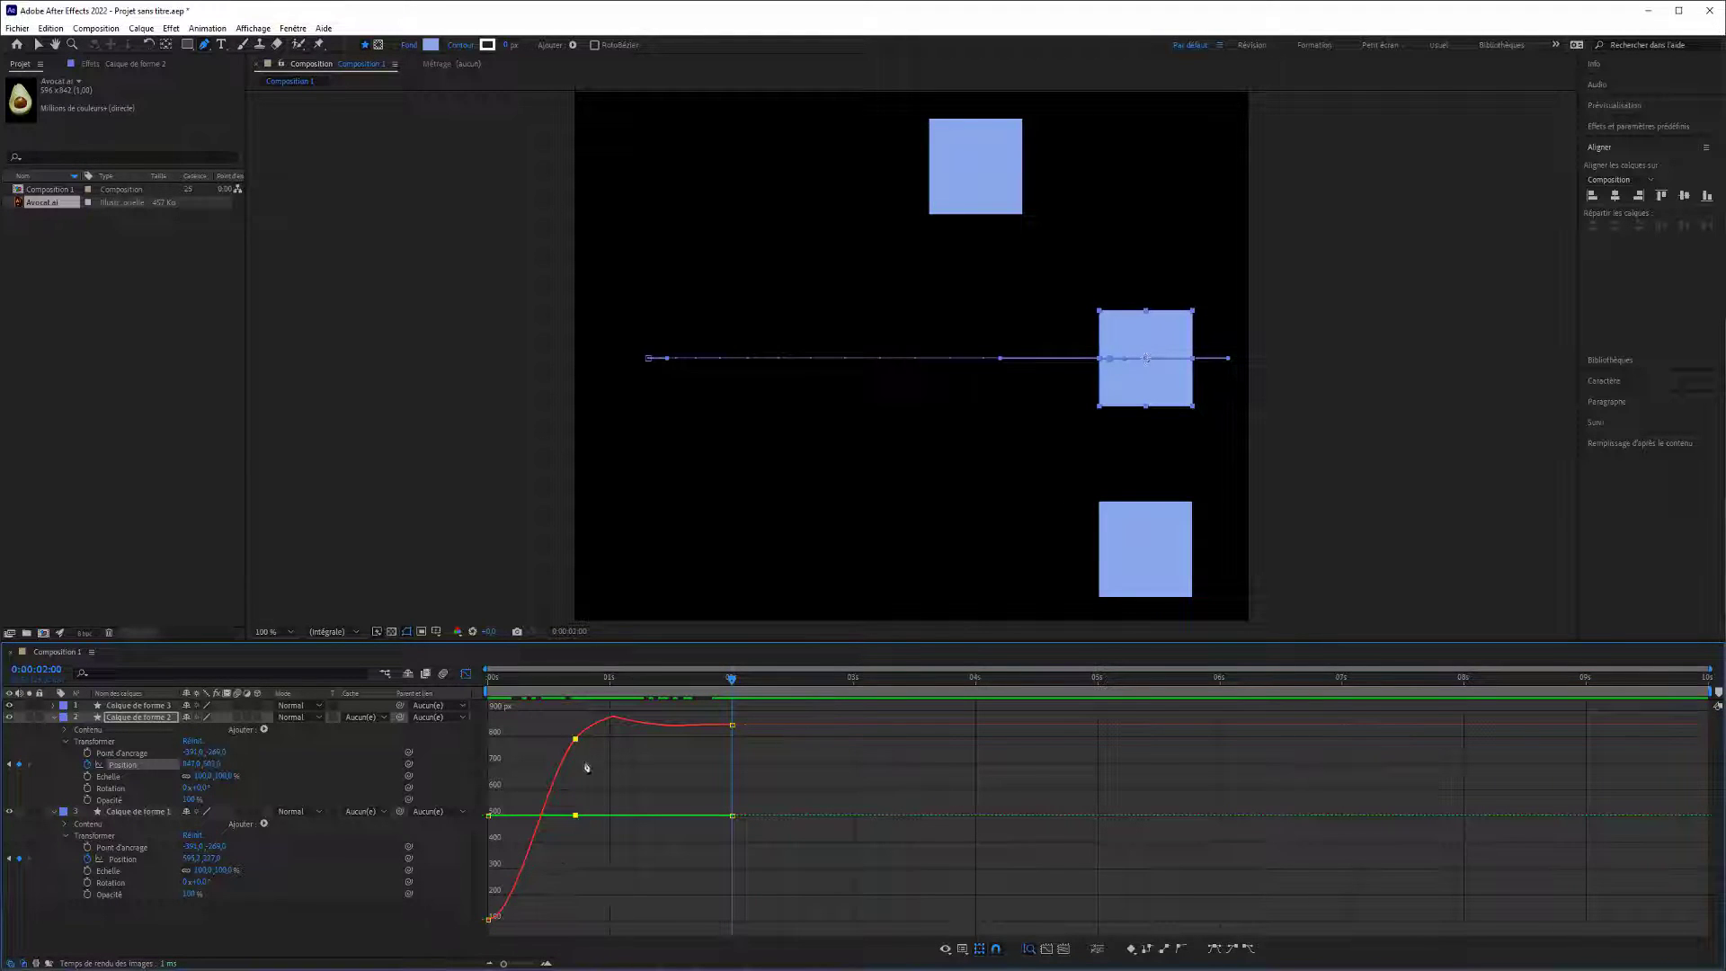
pyautogui.moveTo(730, 681); pyautogui.dragTo(442, 683)
pyautogui.press('space')
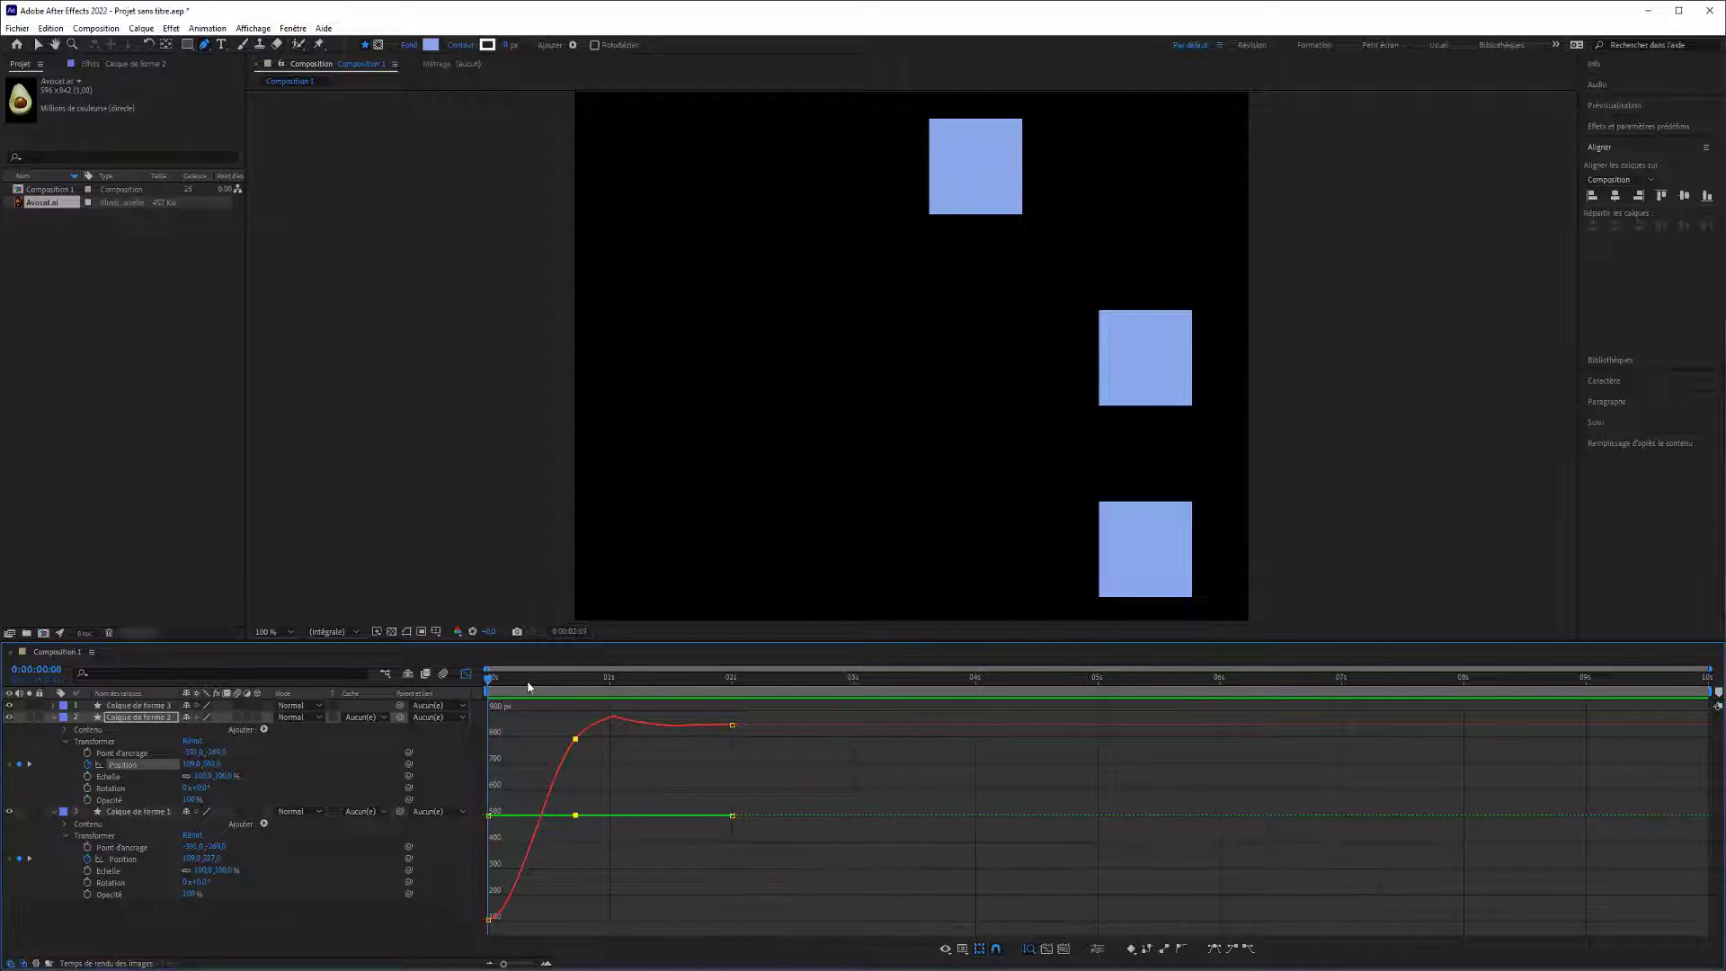
pyautogui.press('space')
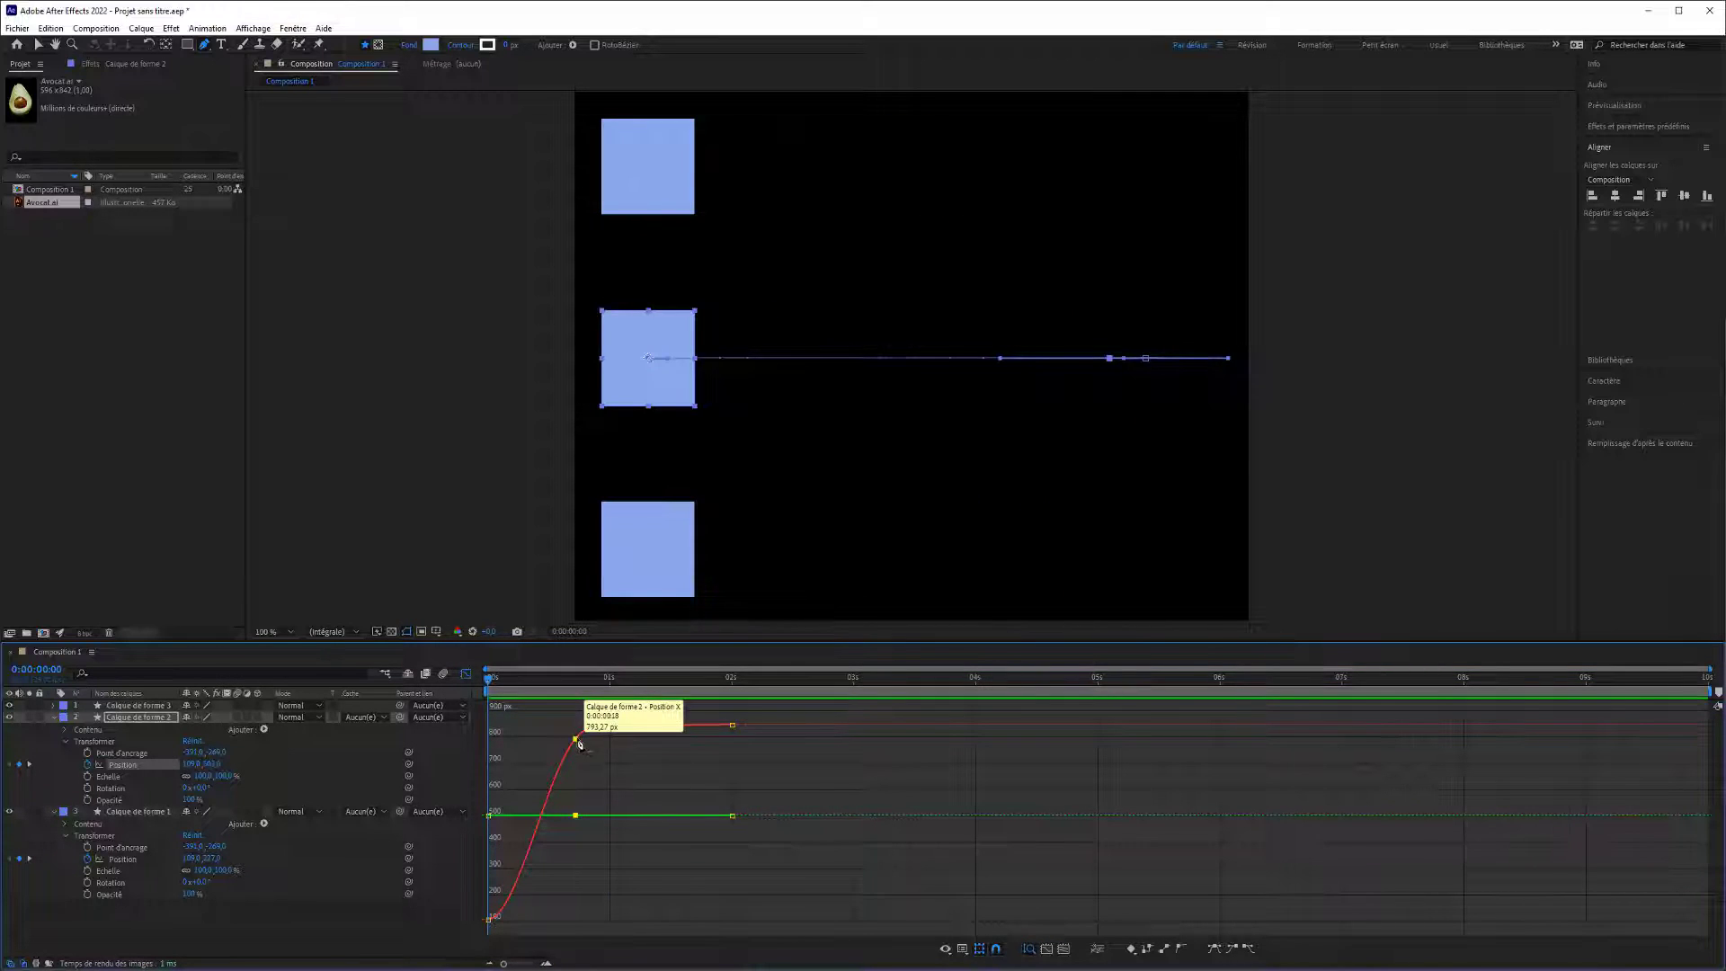
# Move the middle X position keyframe of Calque de forme 2 to just before 2 seconds near the starting value, and preview the abrupt movement.
pyautogui.moveTo(576, 739); pyautogui.dragTo(725, 926)
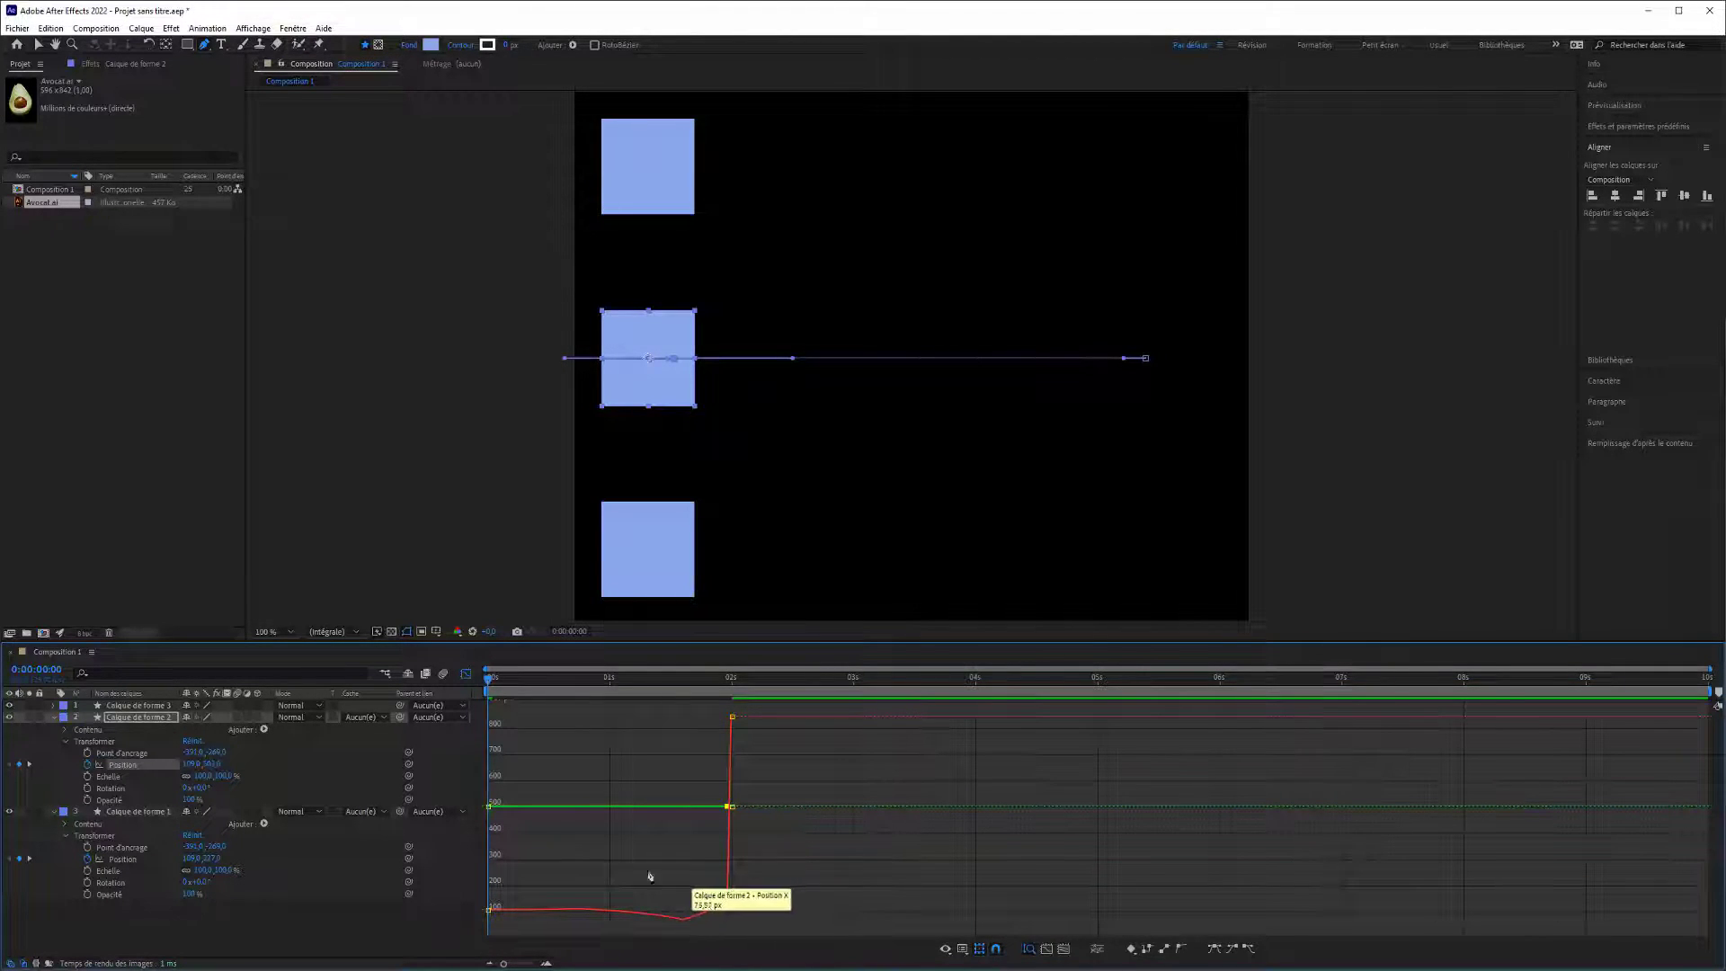
pyautogui.moveTo(492, 685); pyautogui.dragTo(666, 709)
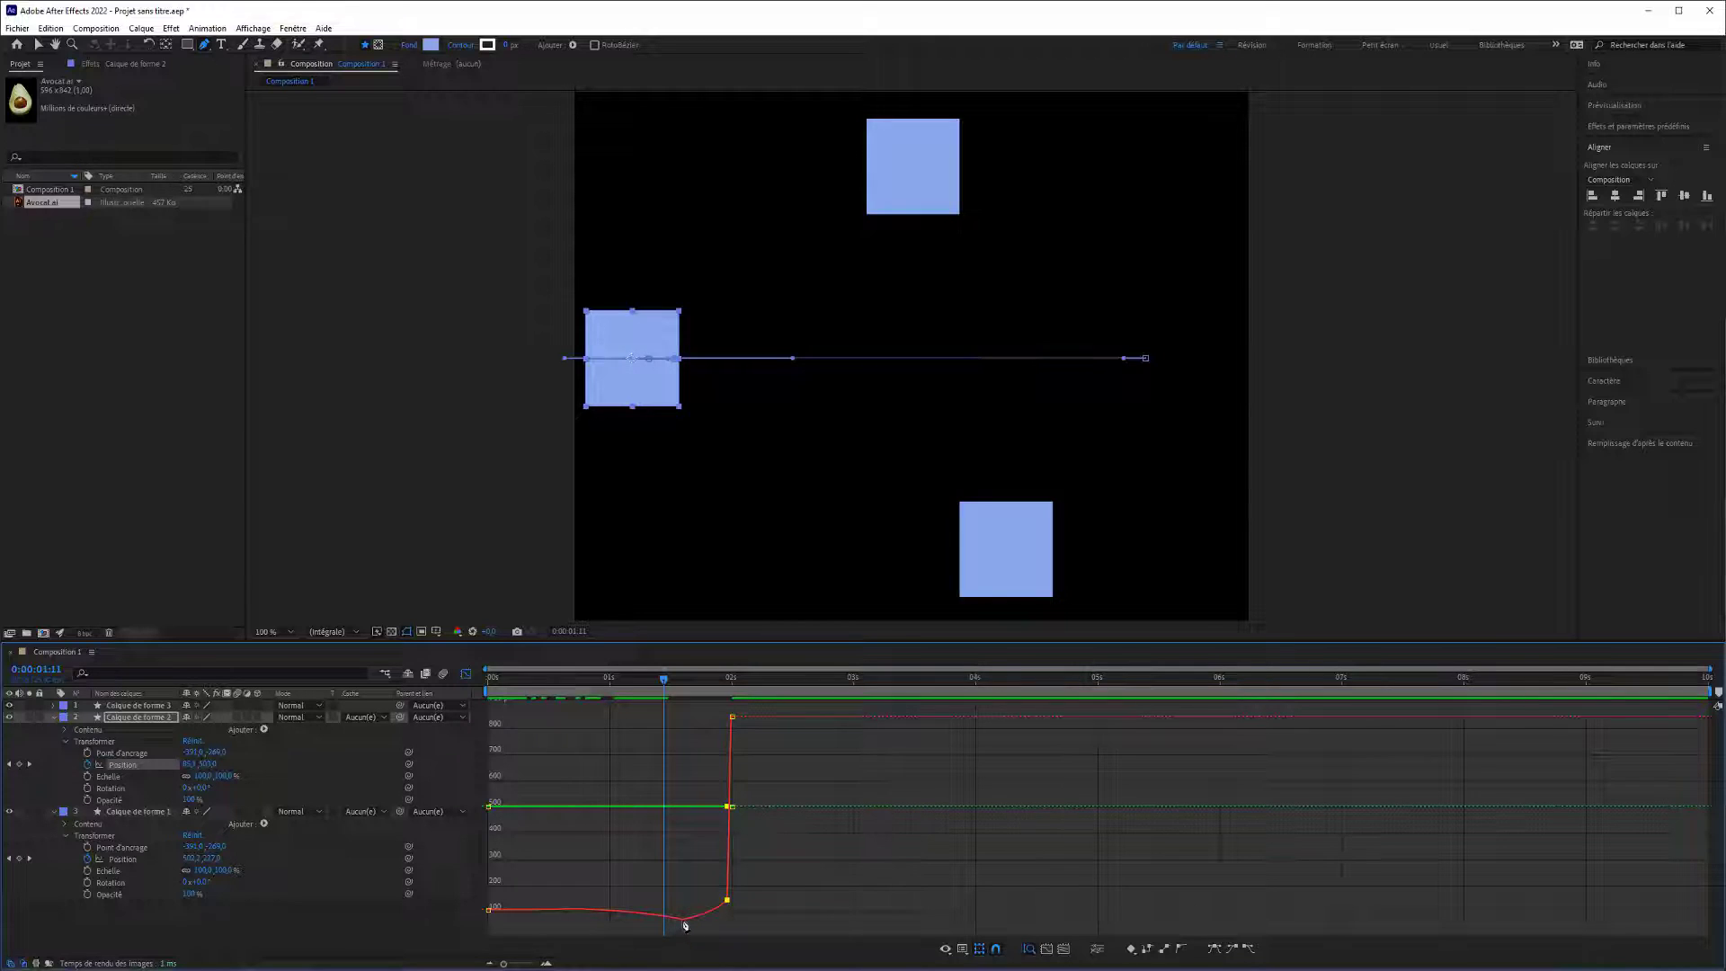
pyautogui.moveTo(685, 926)
pyautogui.moveTo(670, 689); pyautogui.dragTo(718, 706)
pyautogui.press('space')
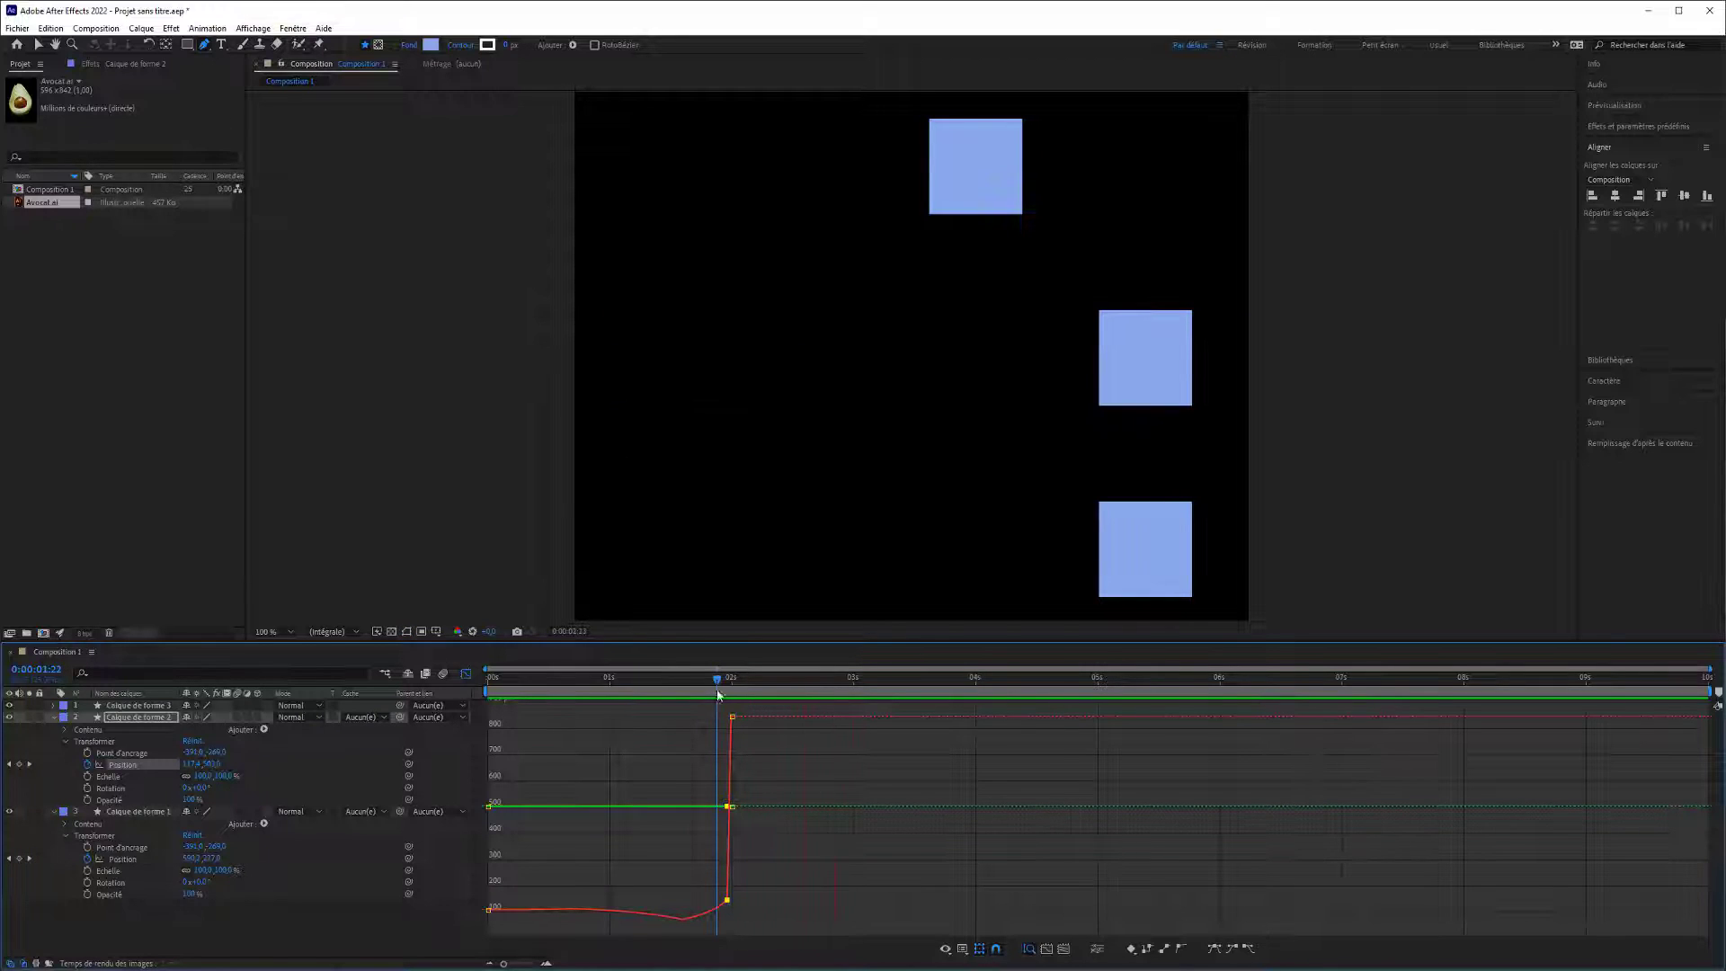
# Undo the middle keyframe edits on Calque de forme 2 back to the two-keyframe position curve, and return to time zero.
pyautogui.hotkey('ctrl', 'z')
pyautogui.hotkey('ctrl', 'z')
pyautogui.hotkey('ctrl', 'z')
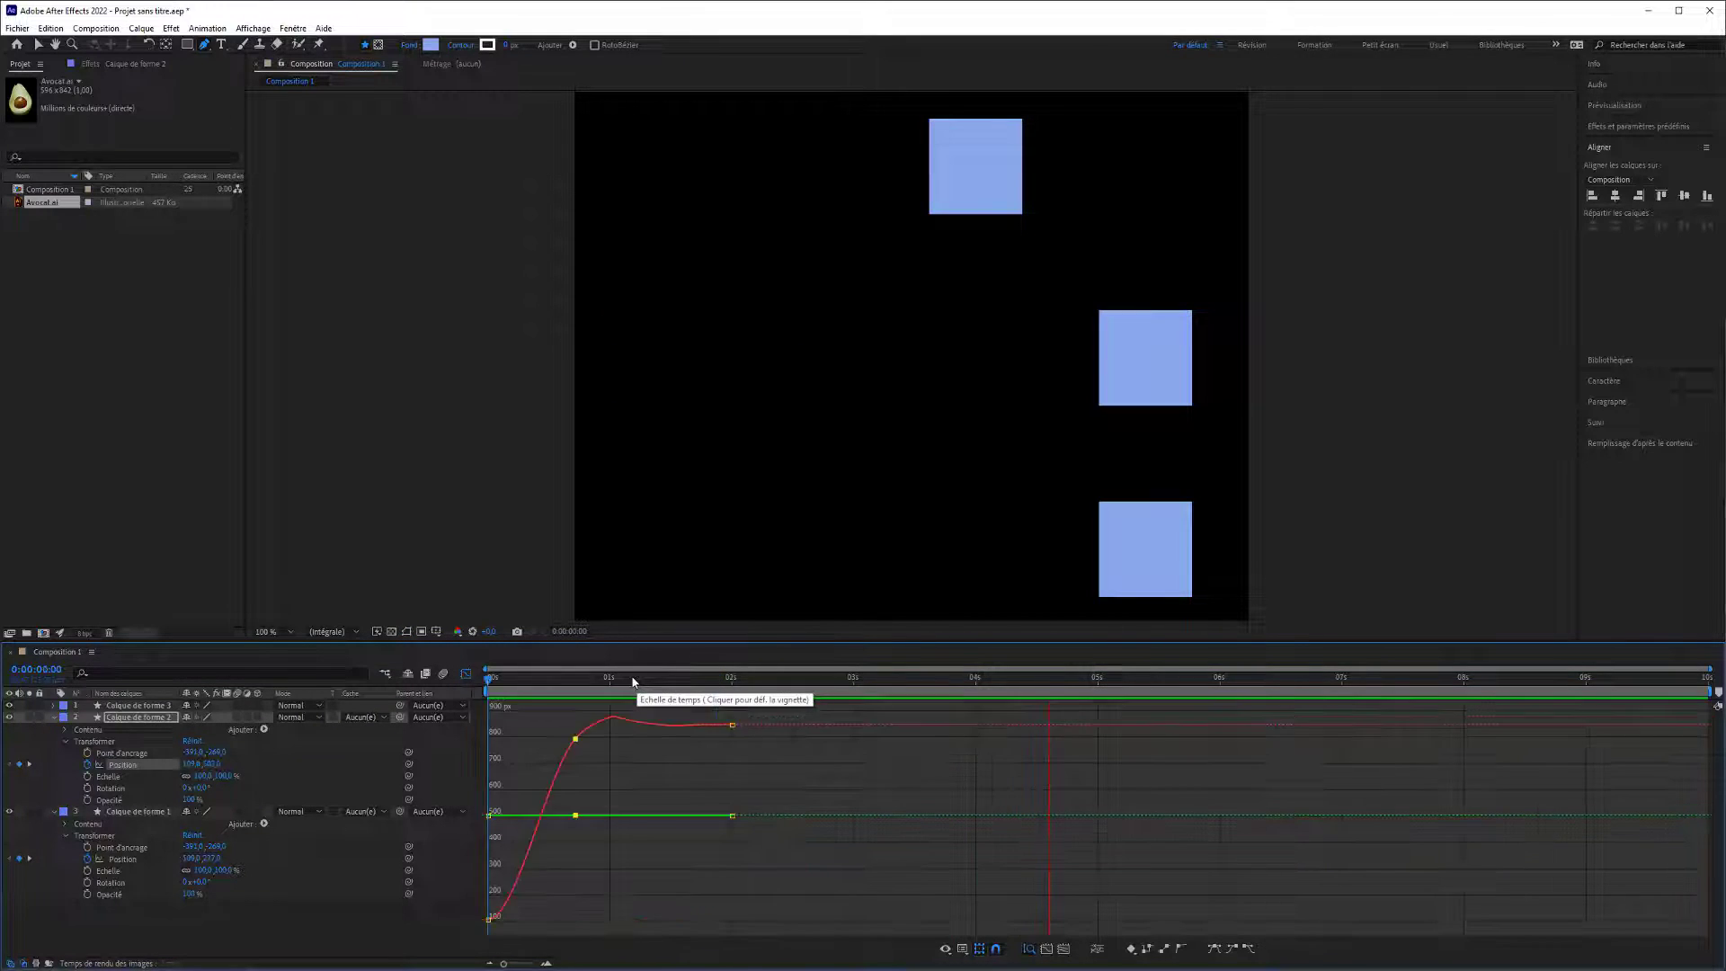
pyautogui.click(556, 699)
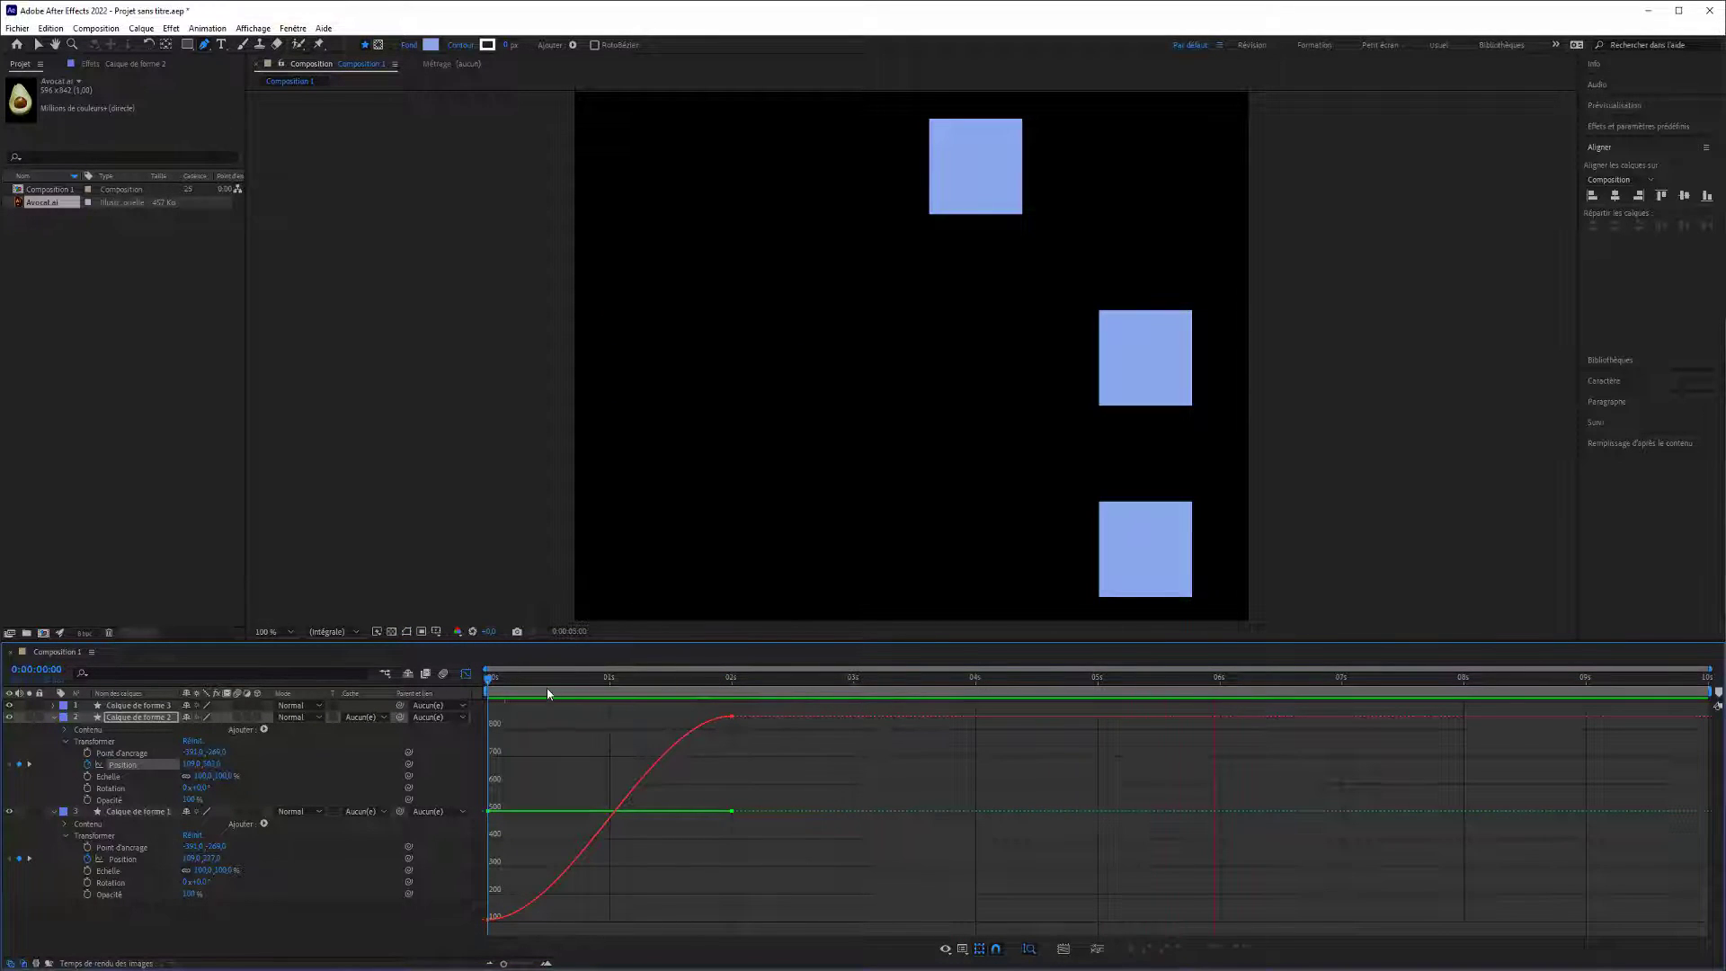
pyautogui.click(123, 764)
pyautogui.moveTo(613, 683); pyautogui.dragTo(462, 688)
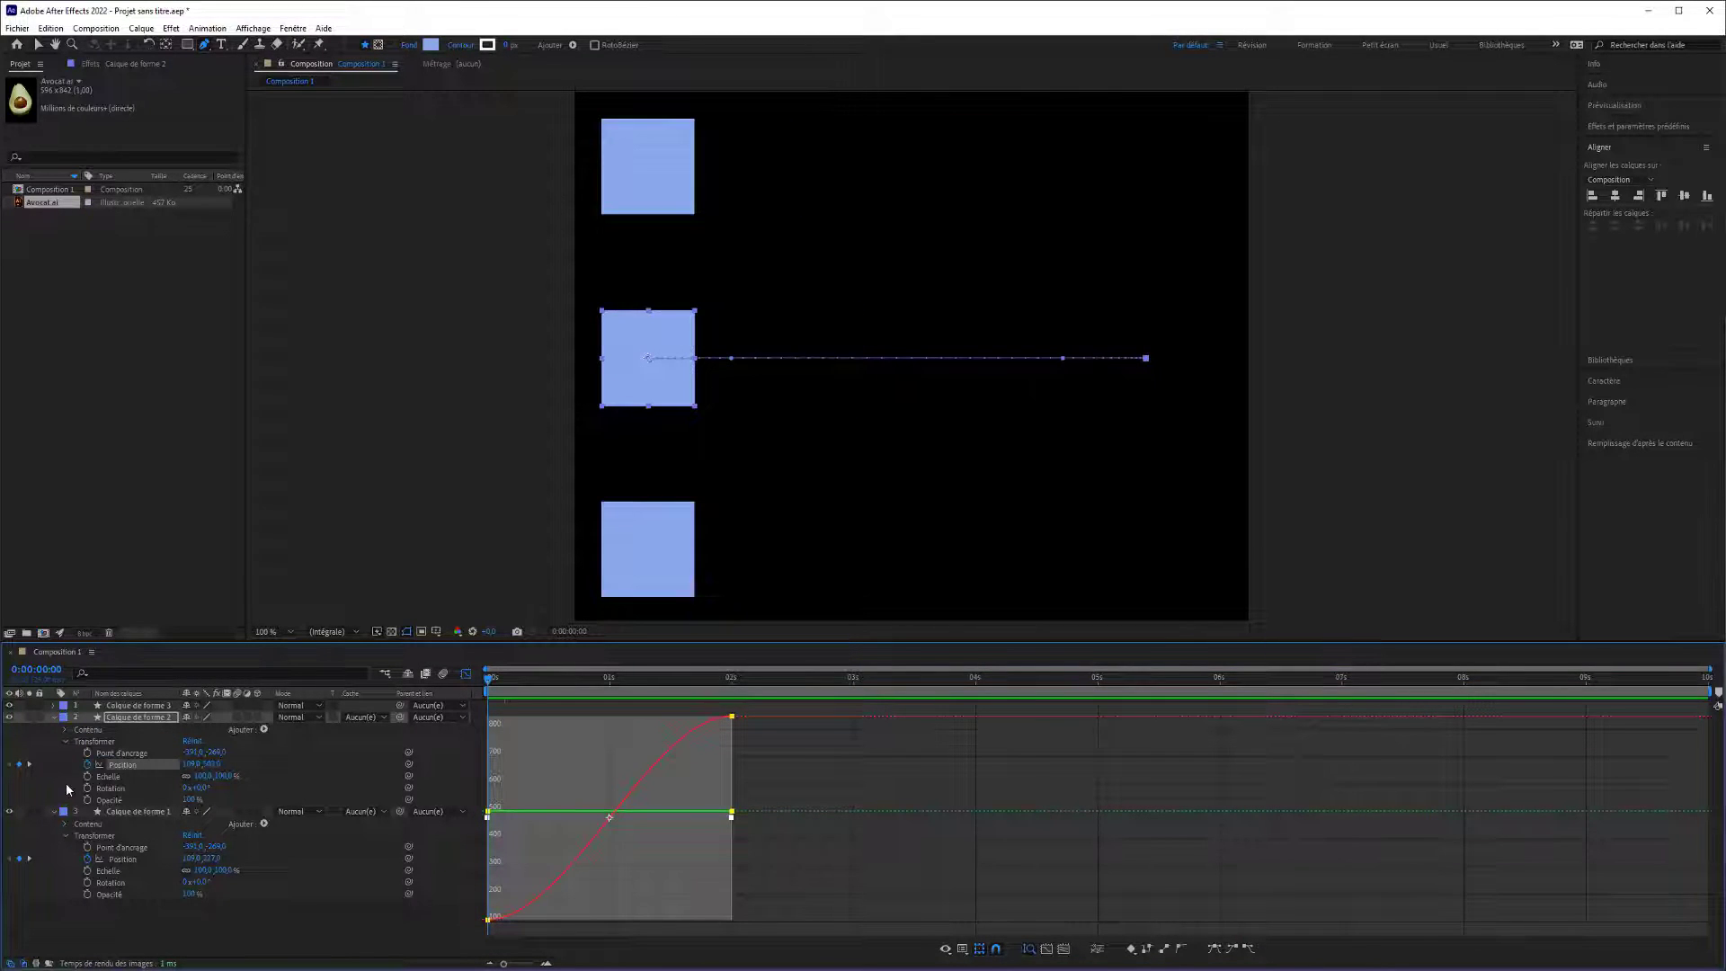
# Animate the Scale of Calque de forme 1 with a keyframe at time zero and one of 140% at 0:00:02:09.
pyautogui.click(99, 872)
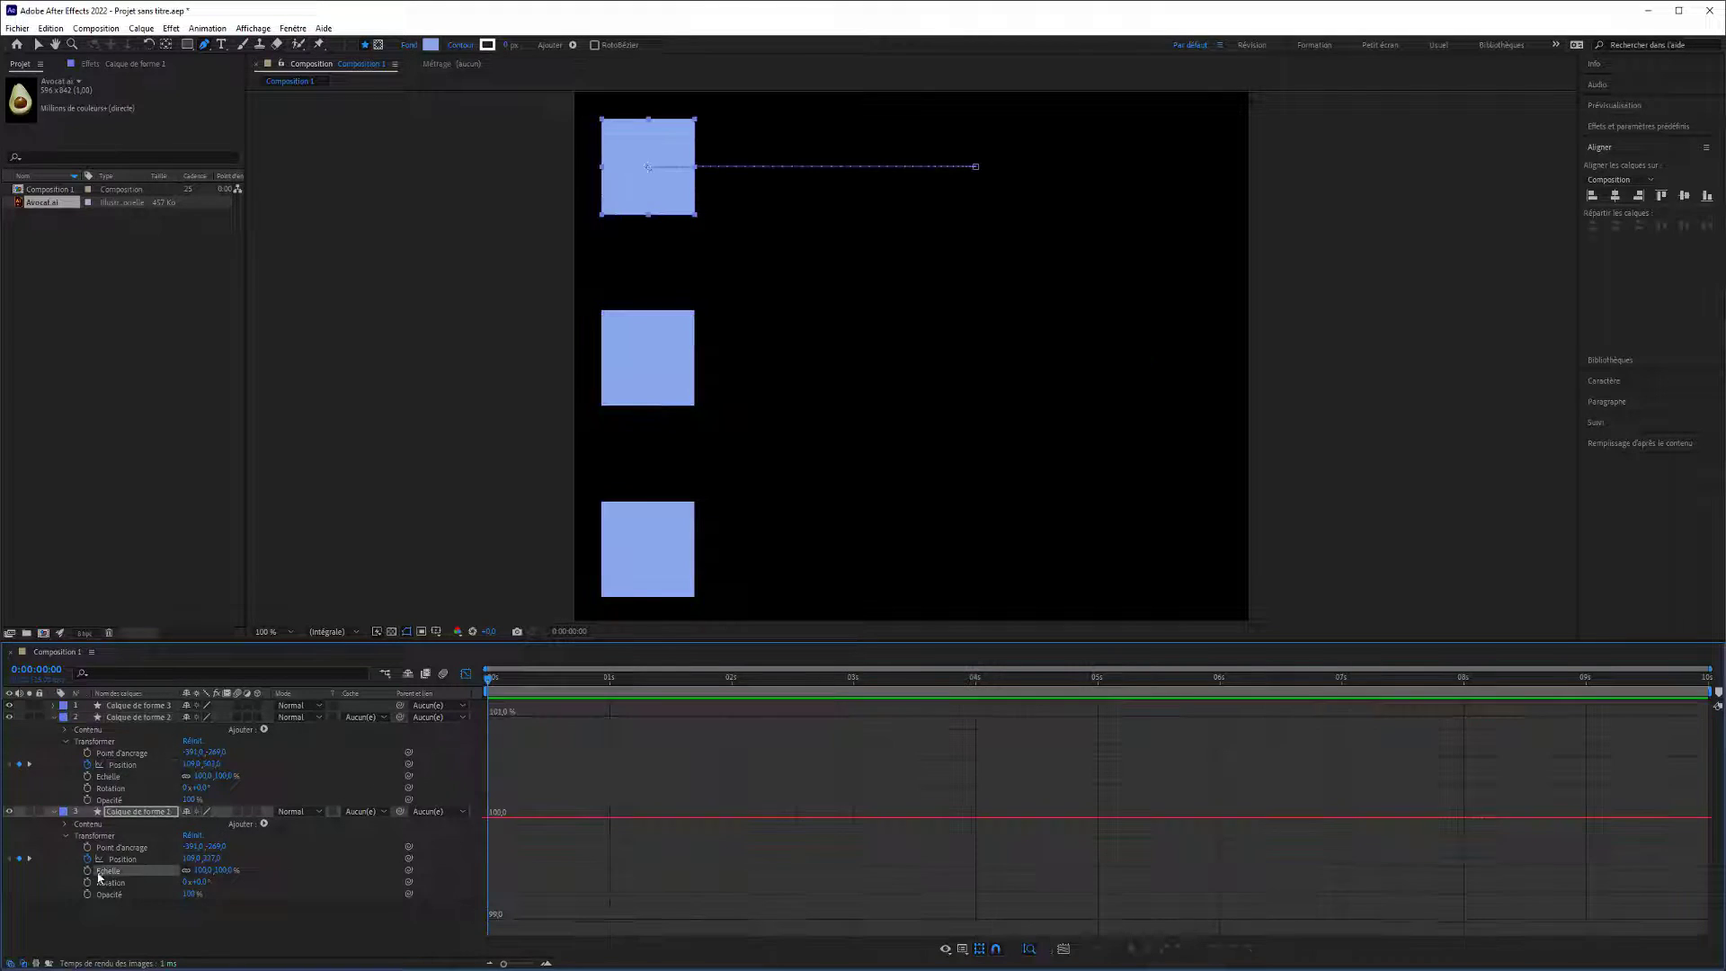
pyautogui.click(87, 870)
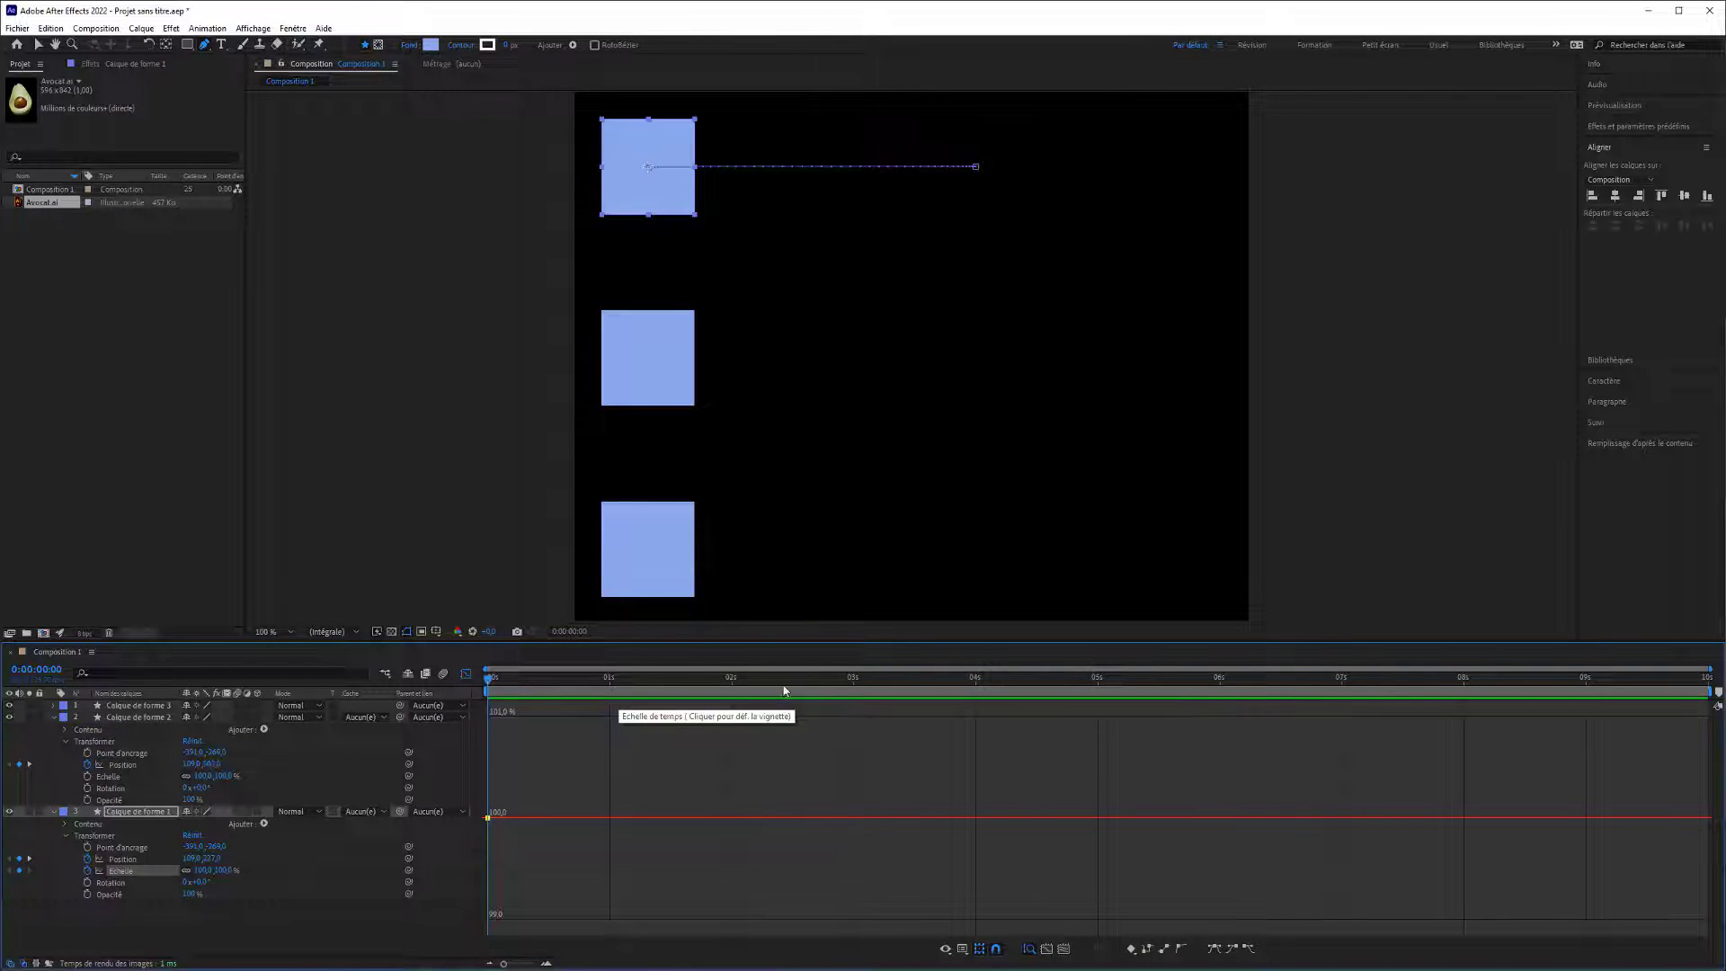
pyautogui.moveTo(739, 685); pyautogui.dragTo(776, 685)
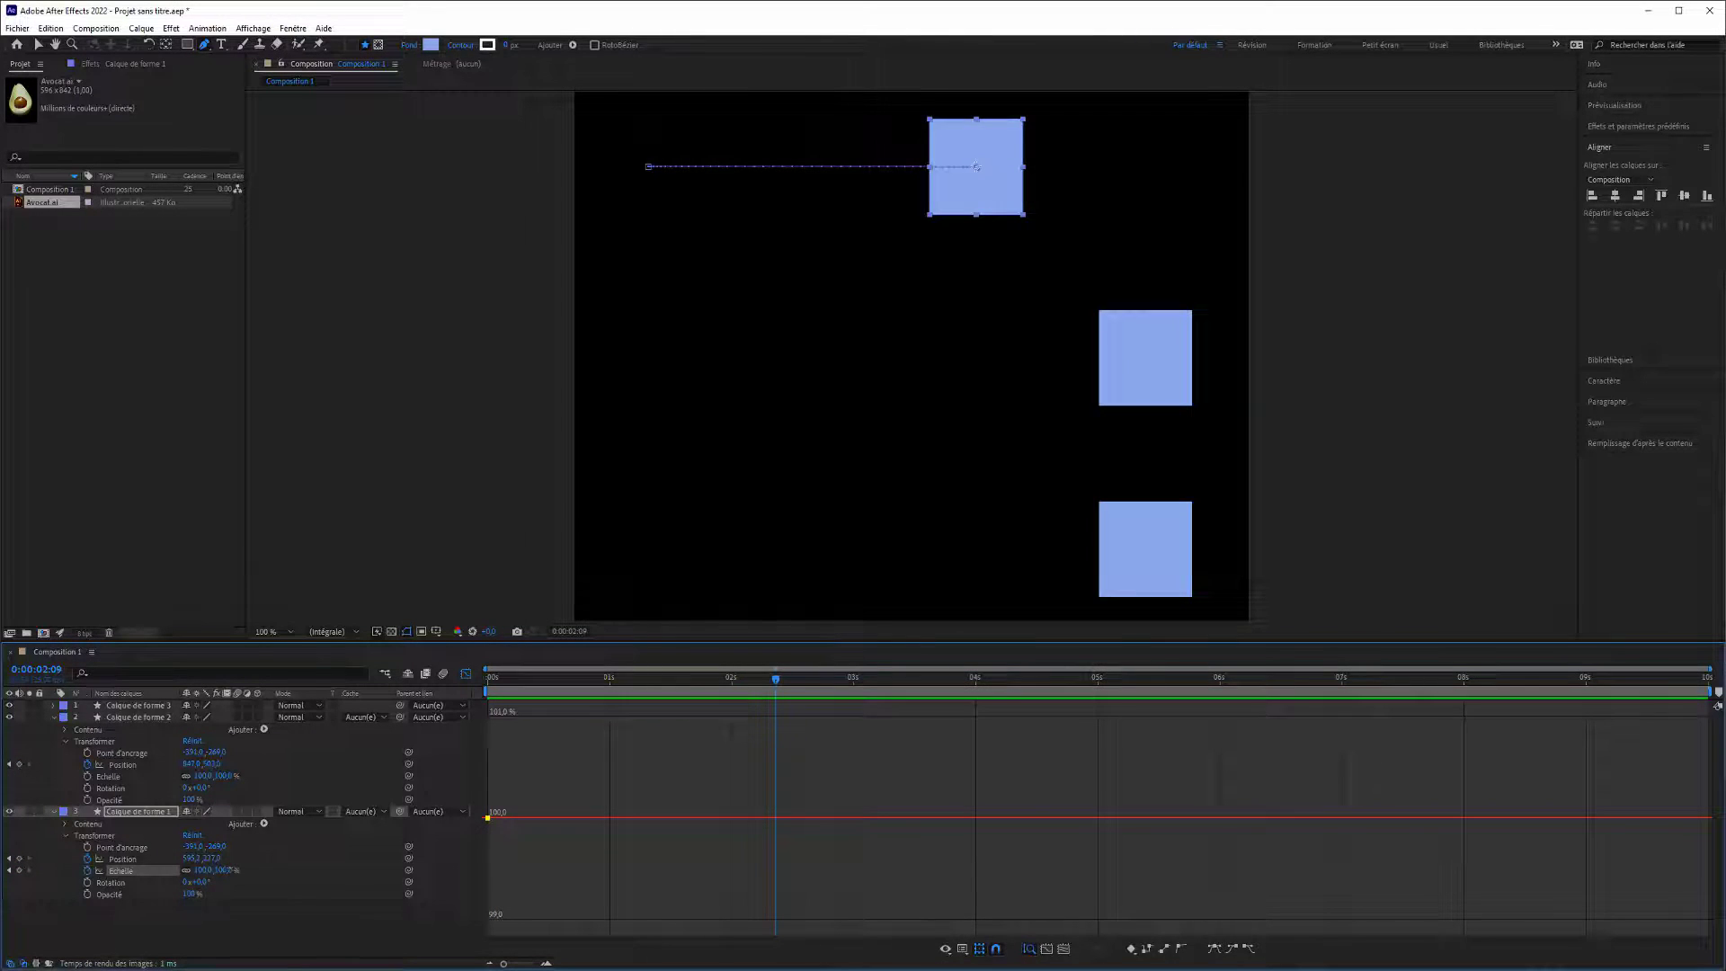
pyautogui.moveTo(229, 872); pyautogui.dragTo(290, 933)
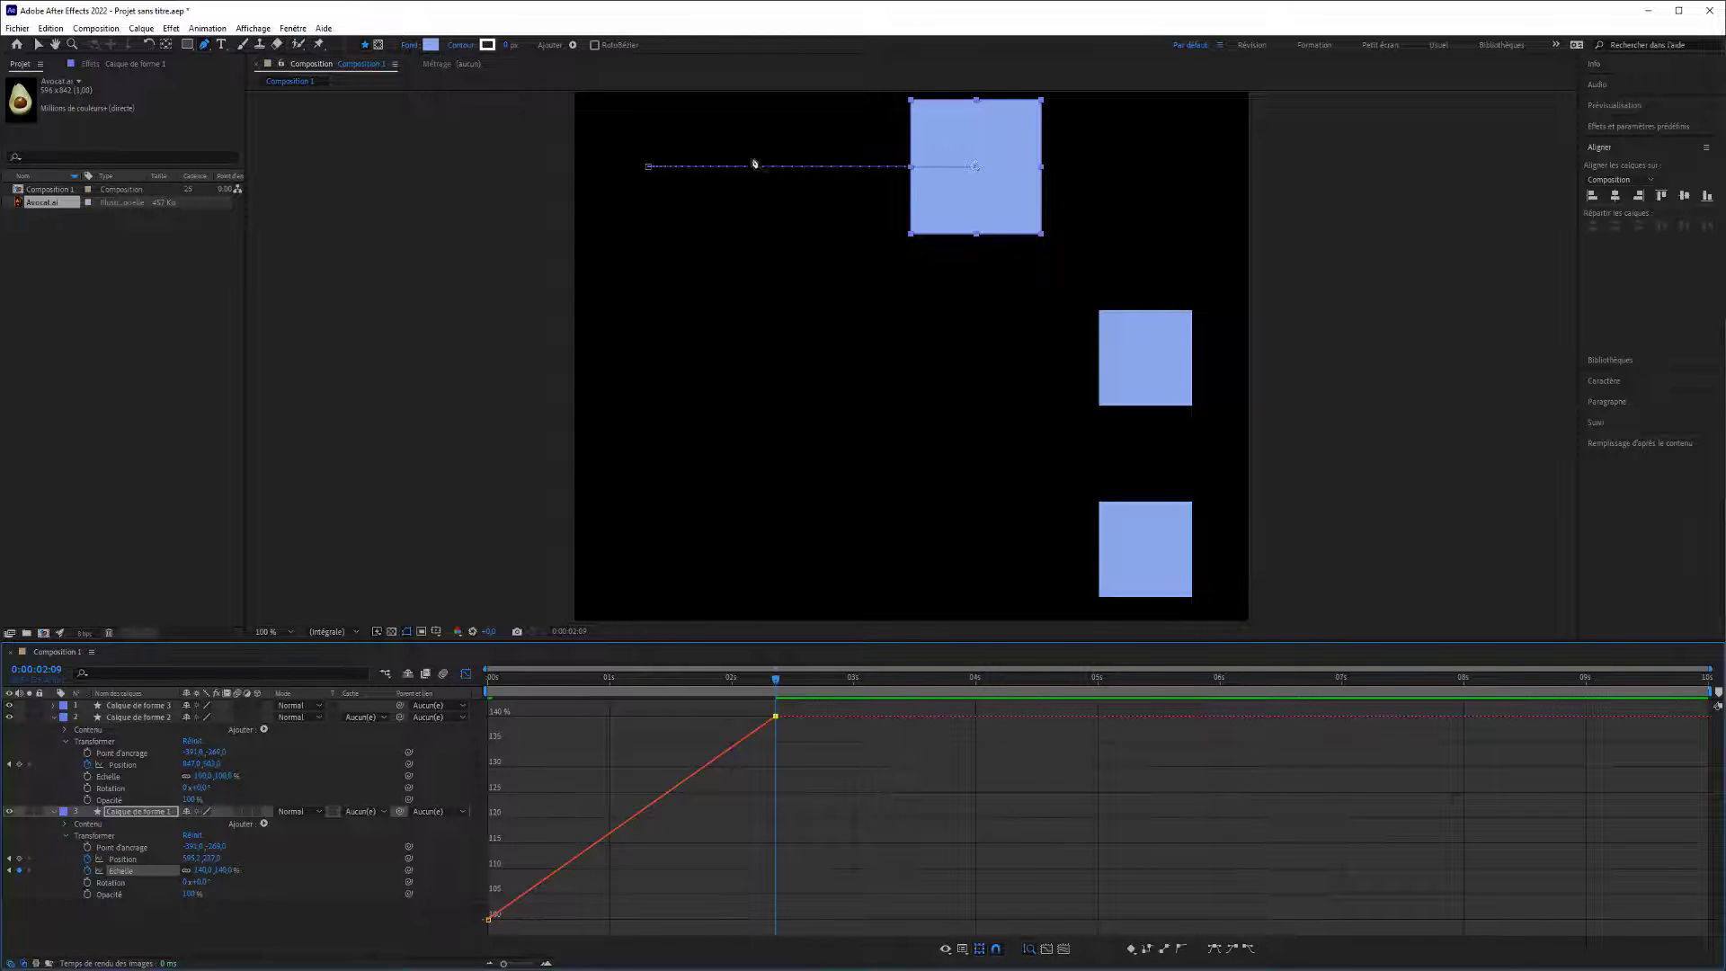
# Play the animation to check the upper square's growth, toggling the Graph Editor, and redisplay the Scale curve of Calque de forme 1 at time zero.
pyautogui.press('space')
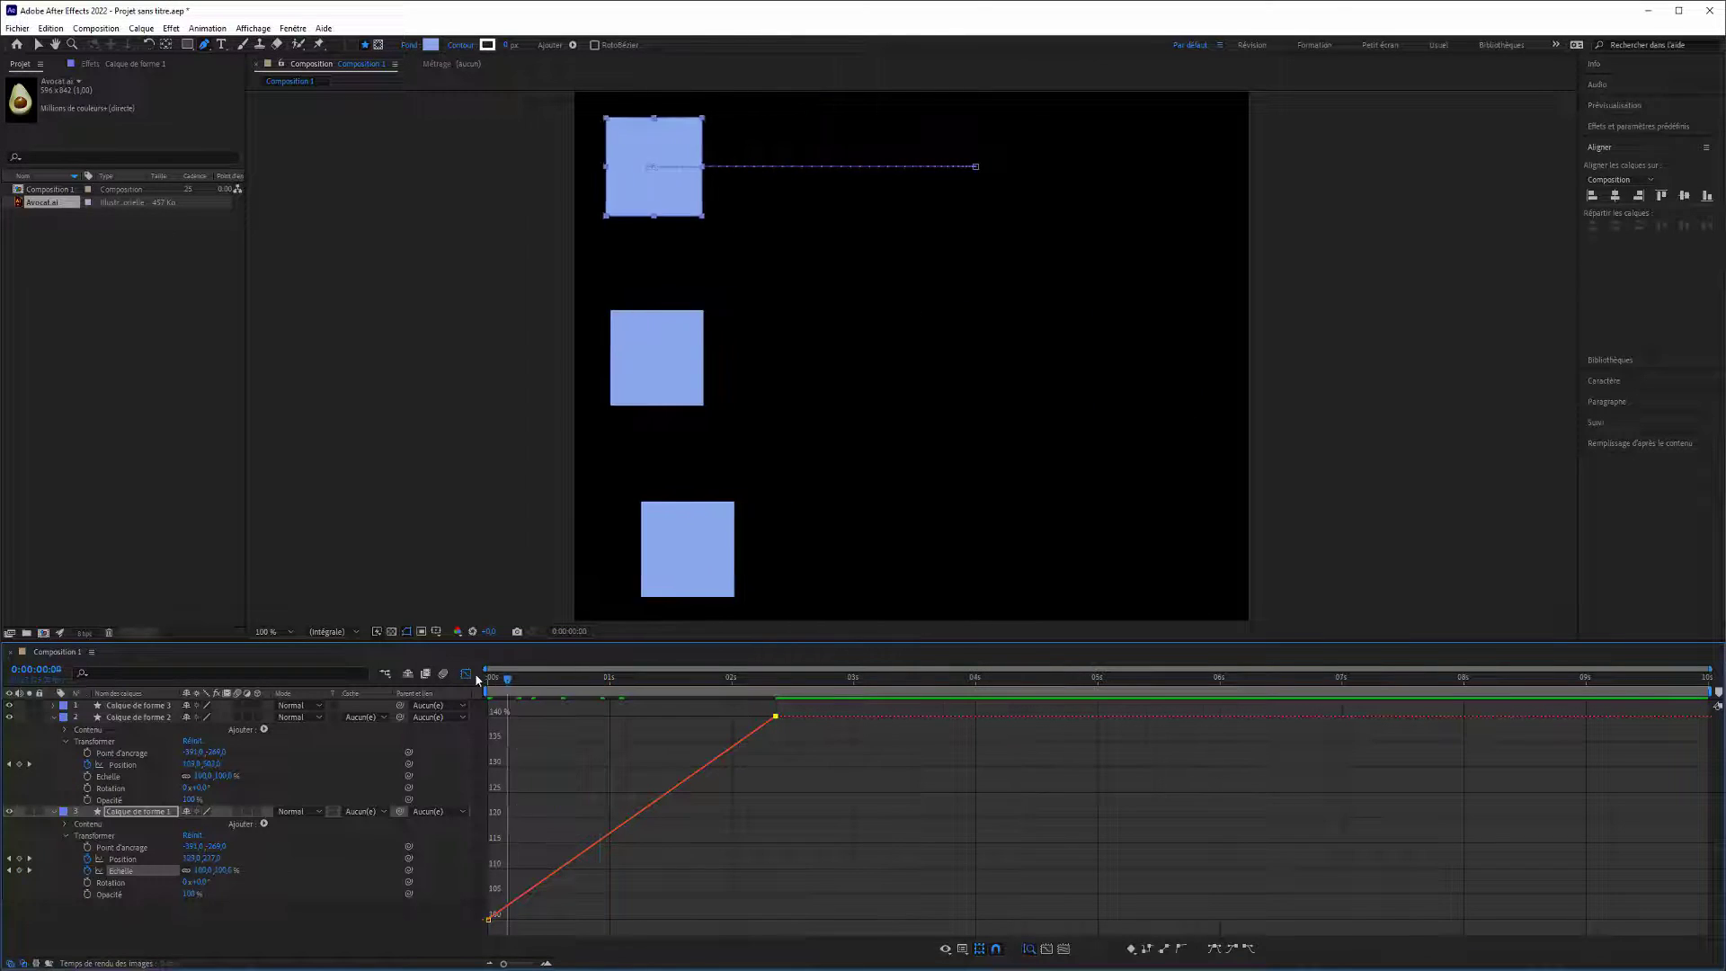
pyautogui.press('space')
pyautogui.moveTo(685, 676); pyautogui.dragTo(407, 676)
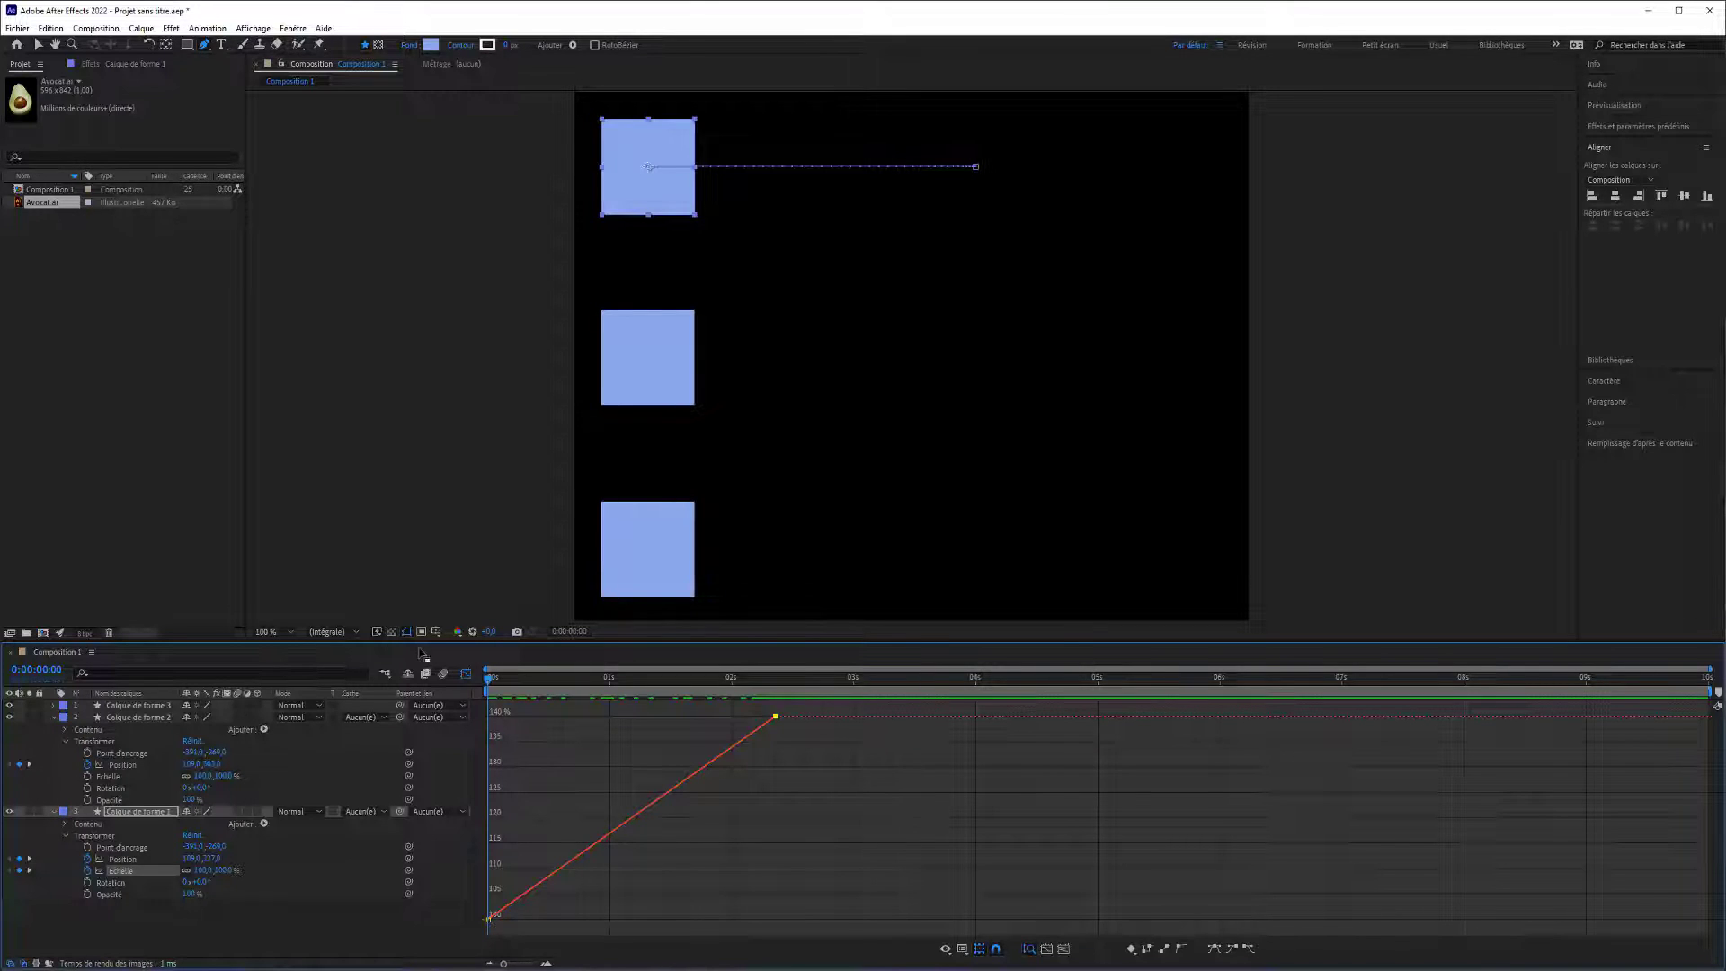
pyautogui.click(466, 676)
pyautogui.click(549, 704)
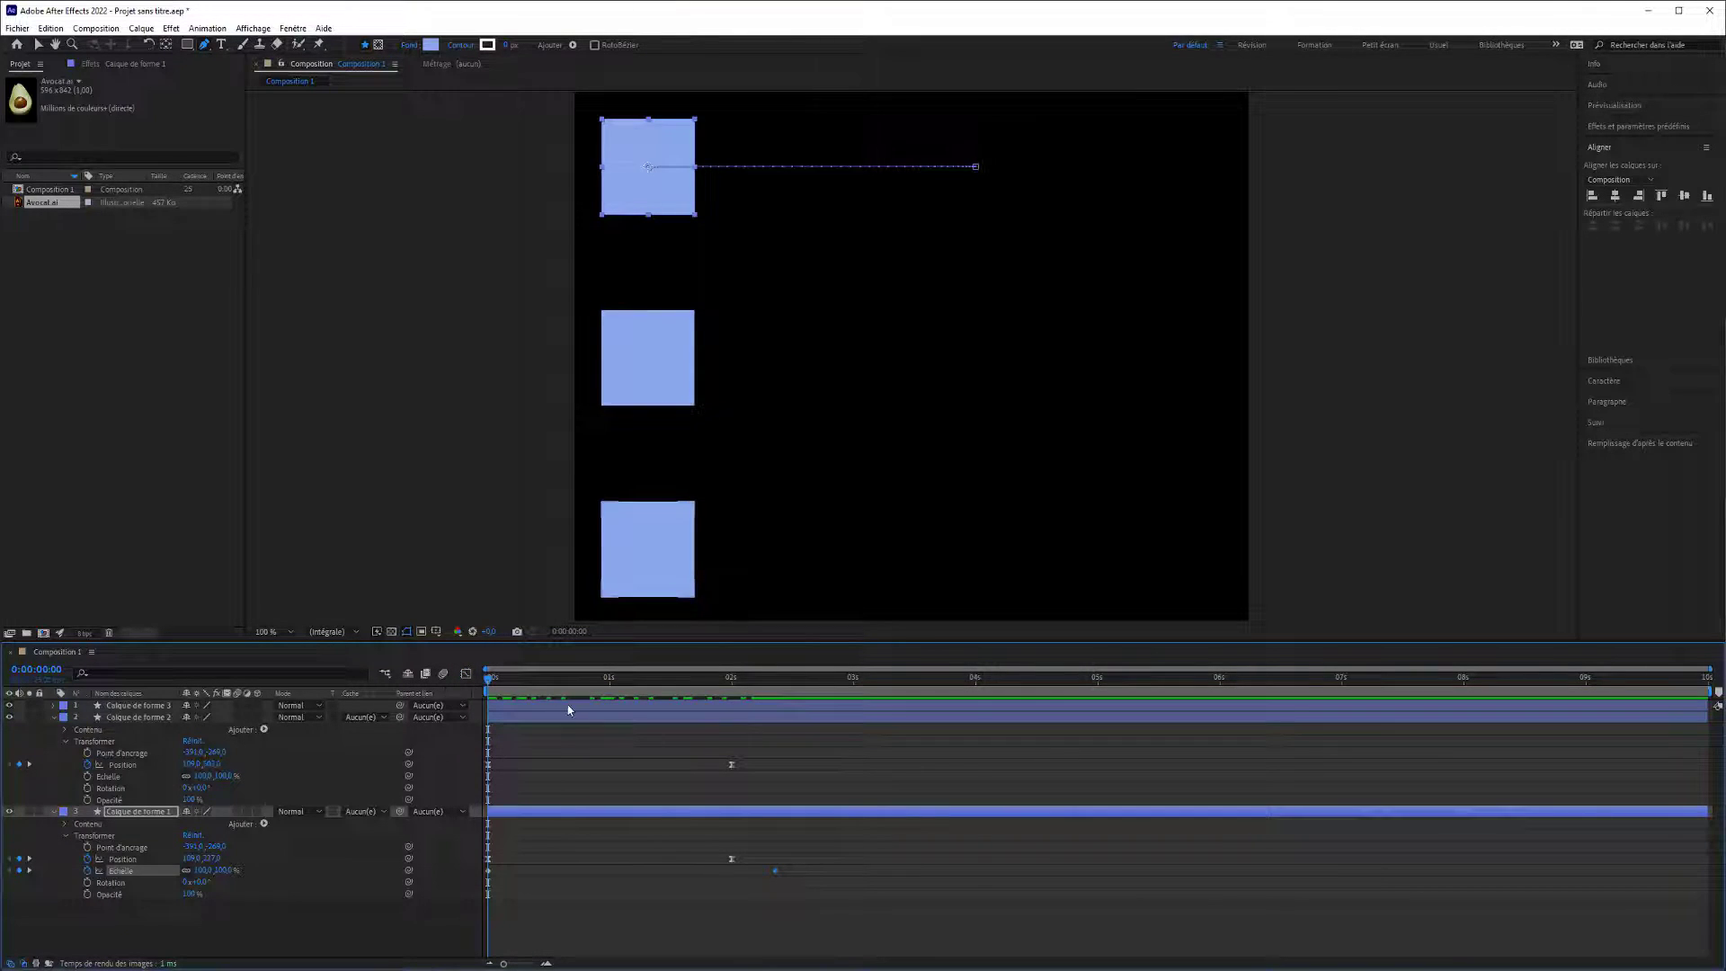
pyautogui.press('space')
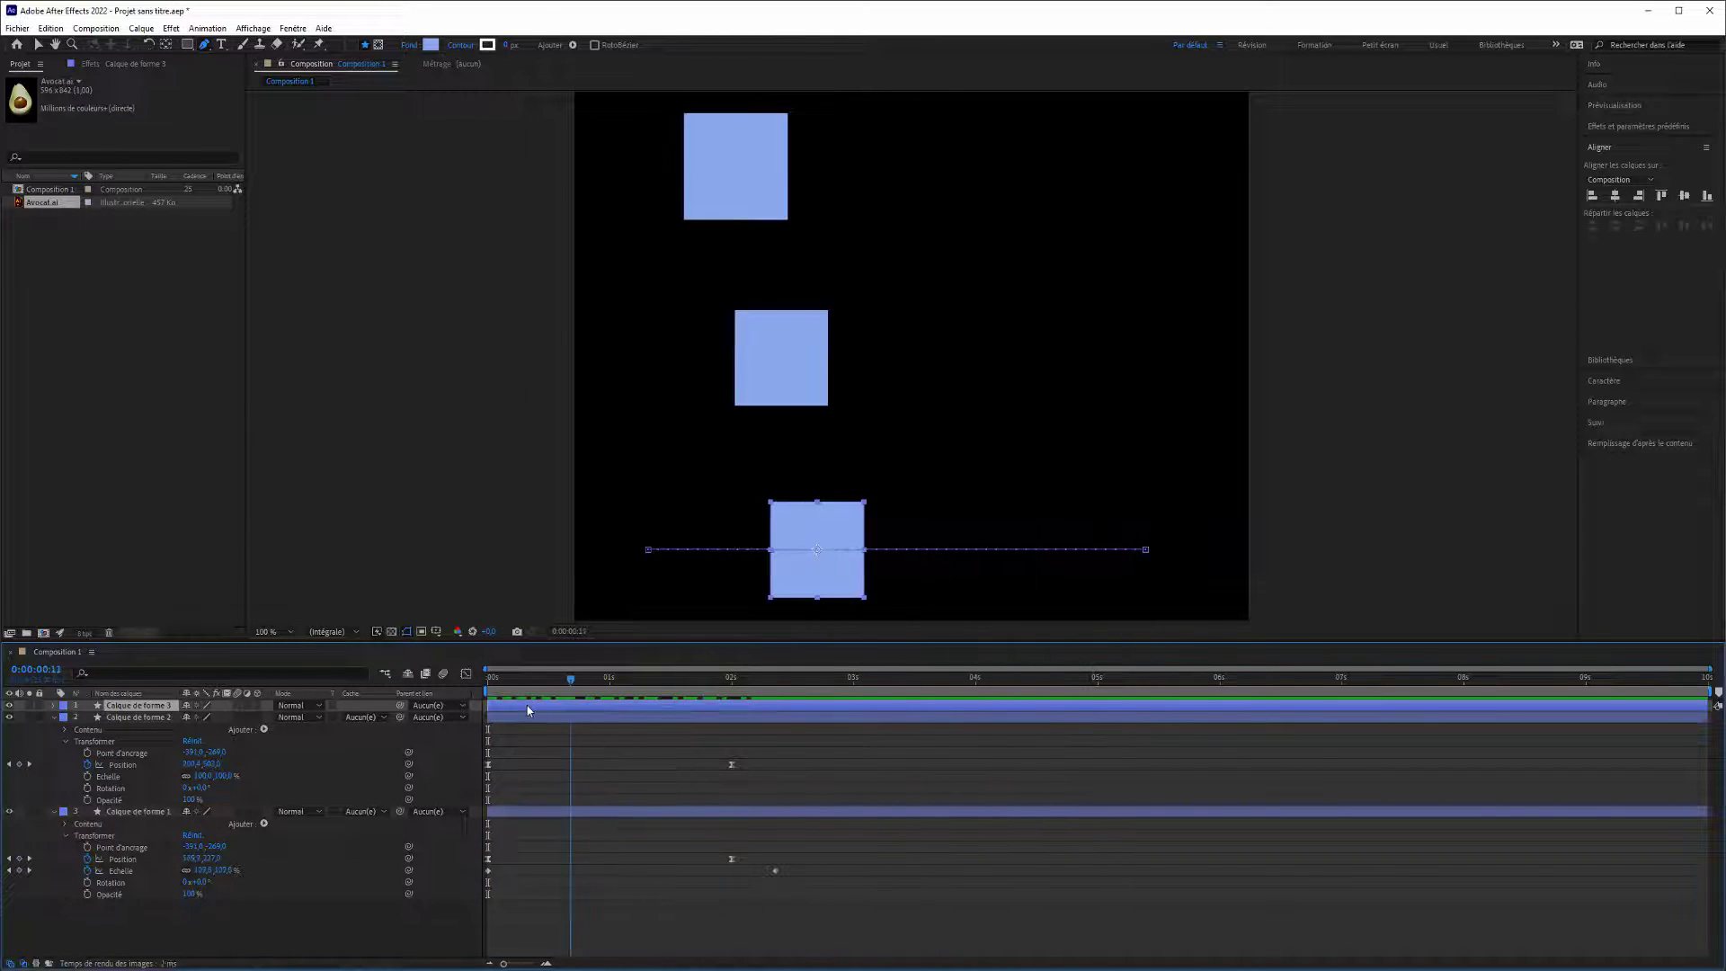
pyautogui.moveTo(699, 723); pyautogui.dragTo(454, 715)
pyautogui.click(466, 676)
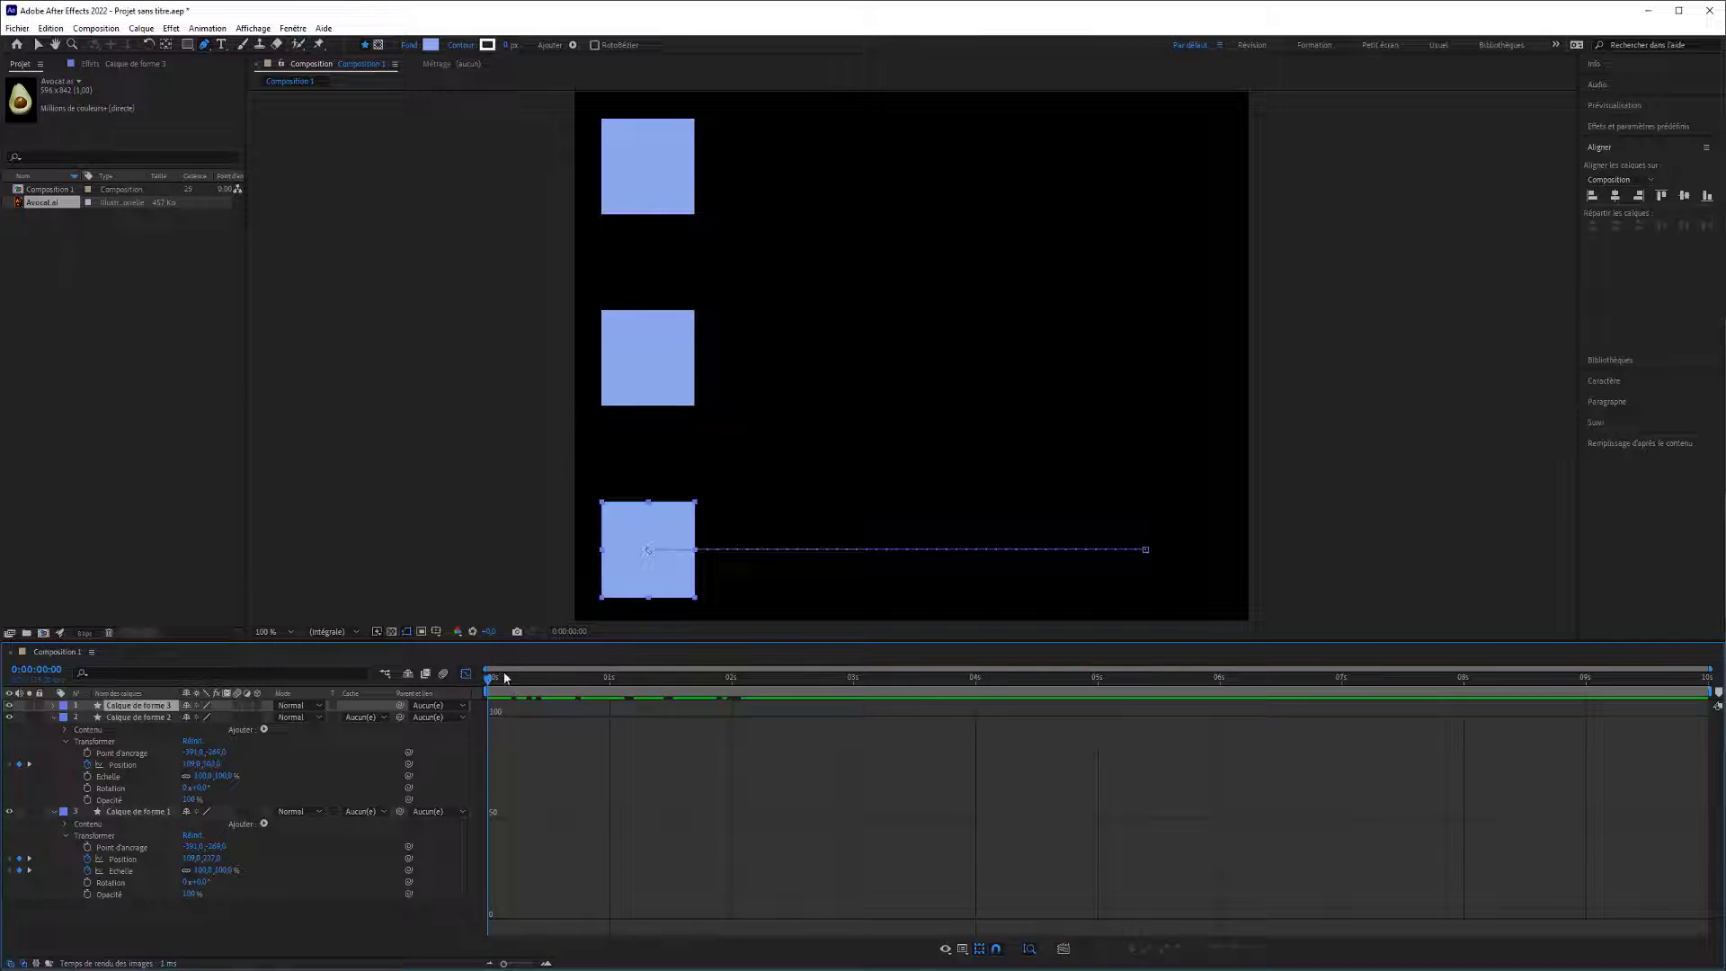
pyautogui.click(110, 870)
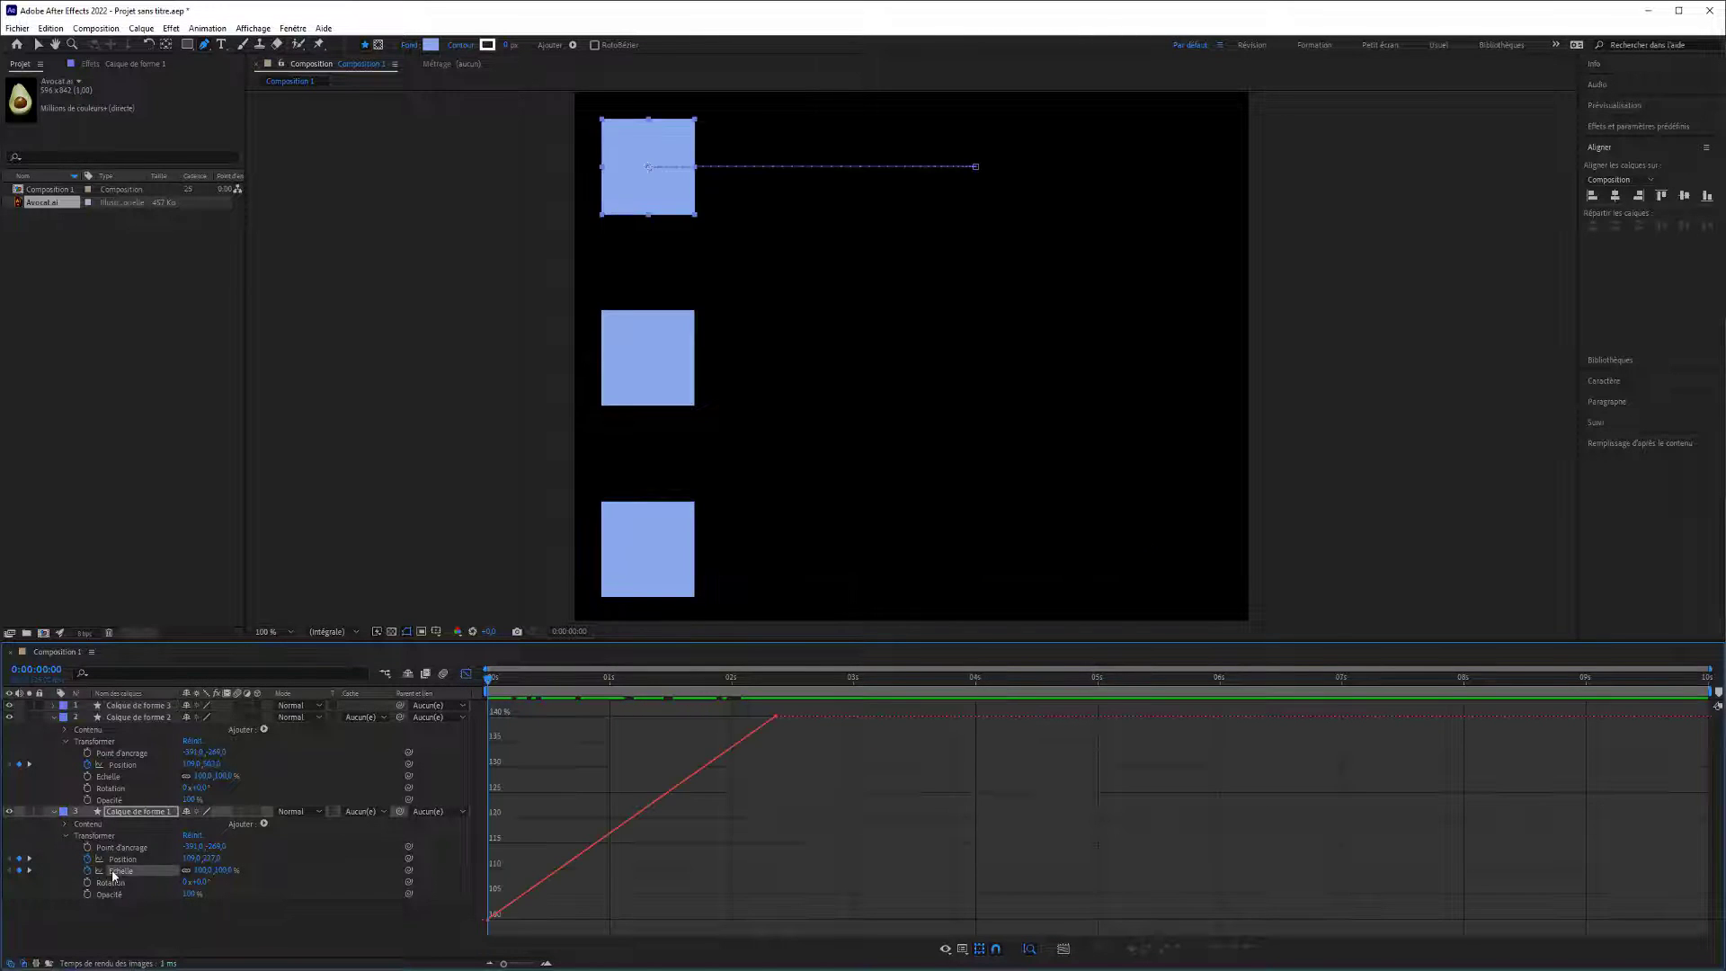
pyautogui.rightClick(776, 717)
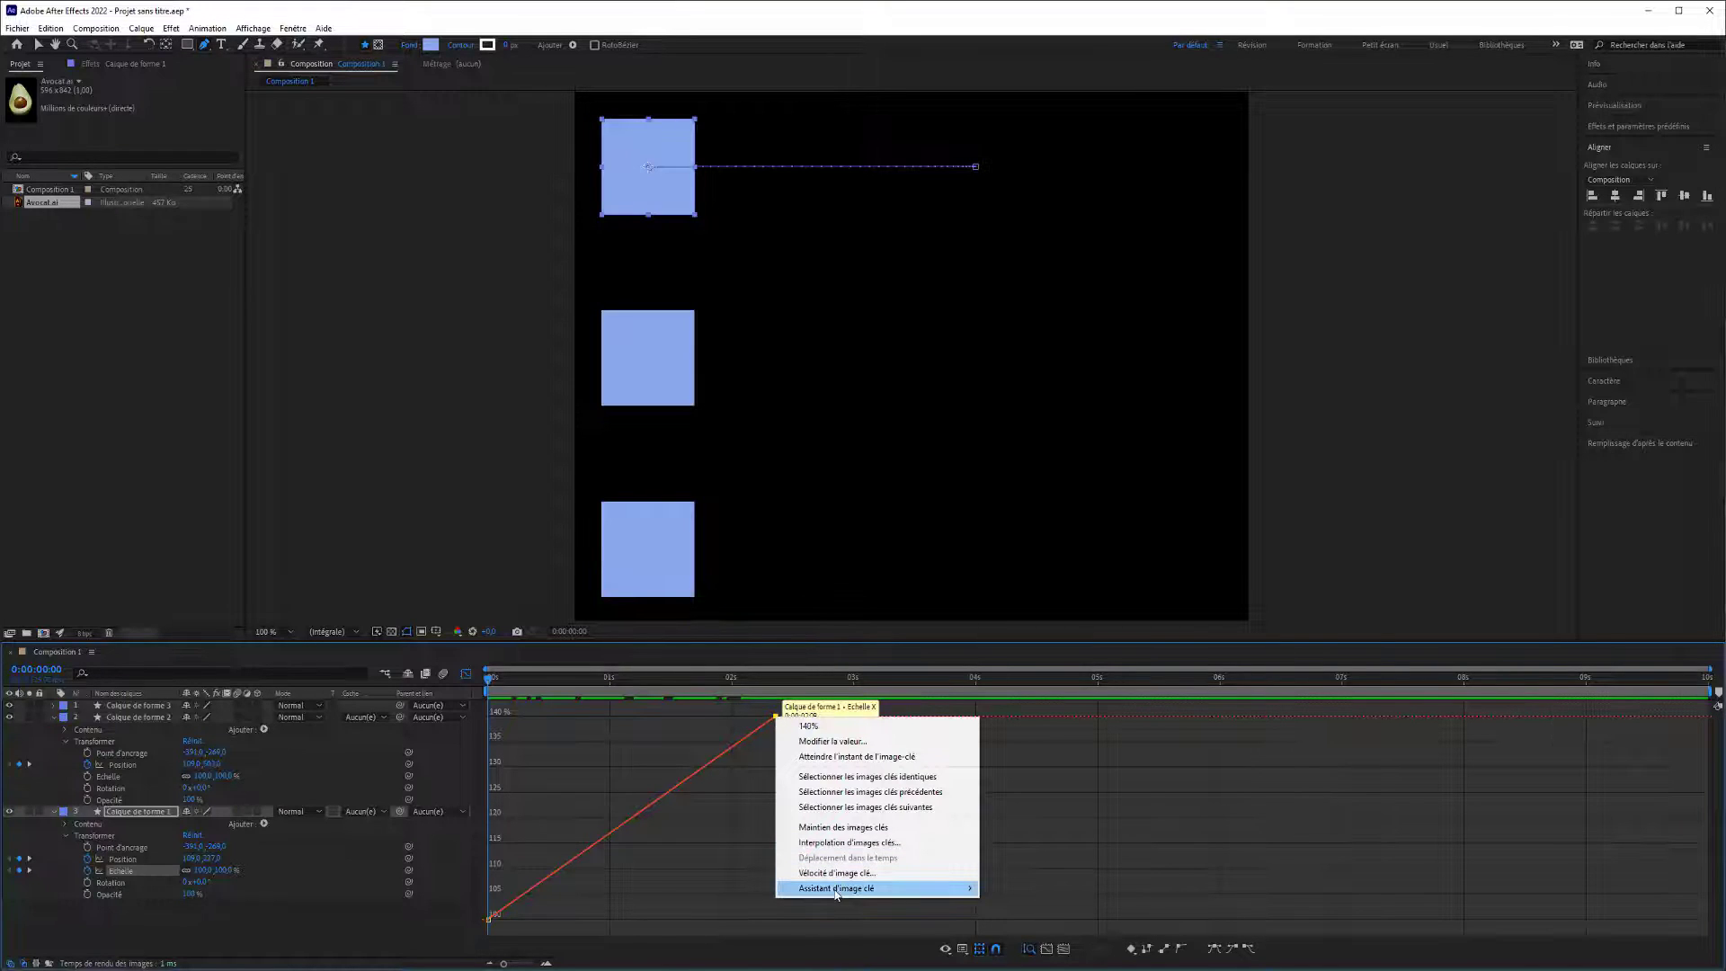
pyautogui.moveTo(836, 889)
pyautogui.click(488, 919)
pyautogui.press('Delete')
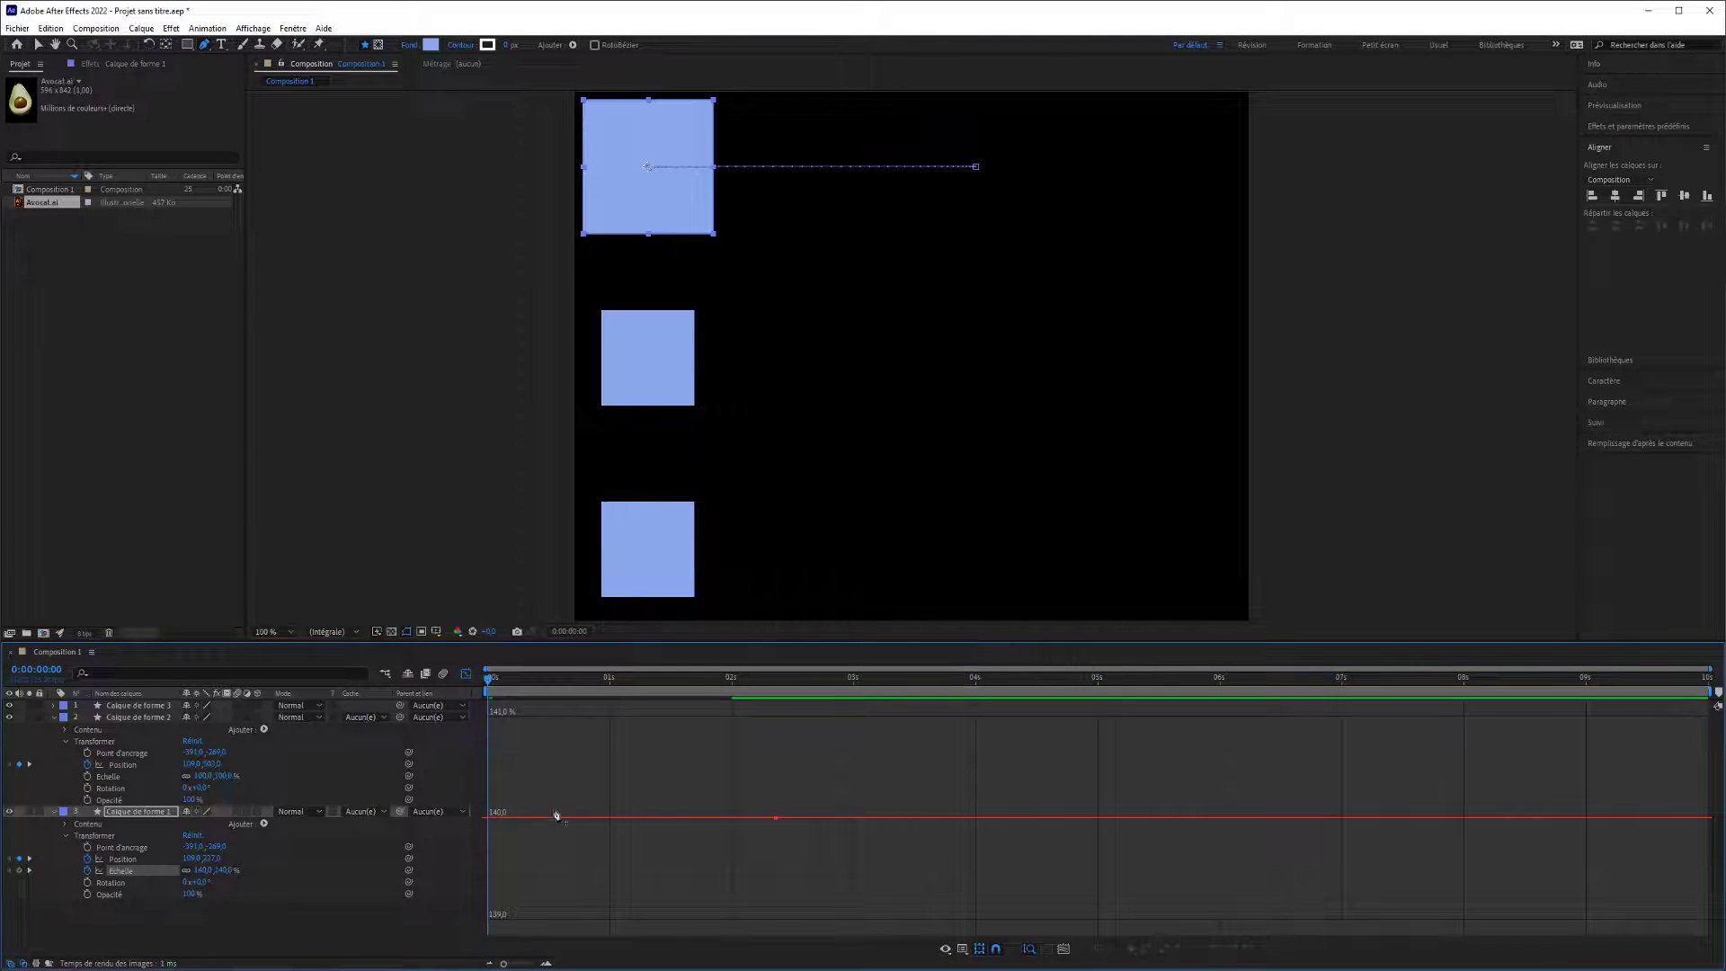
pyautogui.hotkey('ctrl', 'z')
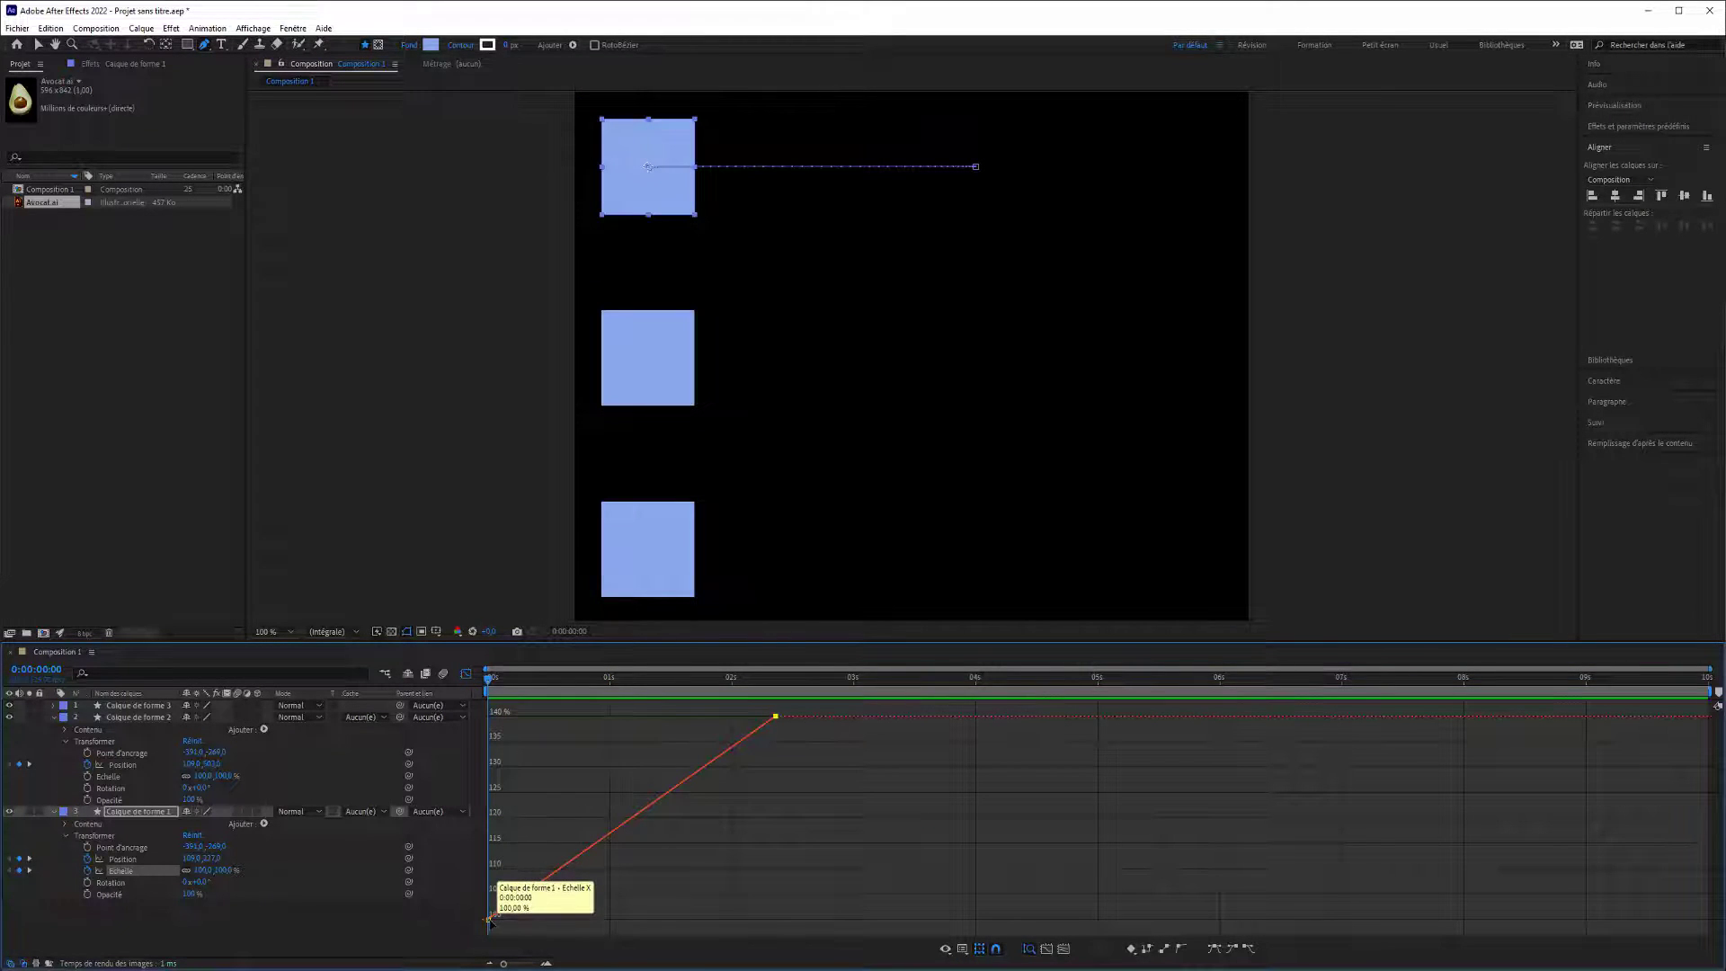
# Apply Easy Ease (Lissage de vitesse) to both Scale keyframes of Calque de forme 1.
pyautogui.keyDown('shift'); pyautogui.click(776, 717); pyautogui.keyUp('shift')
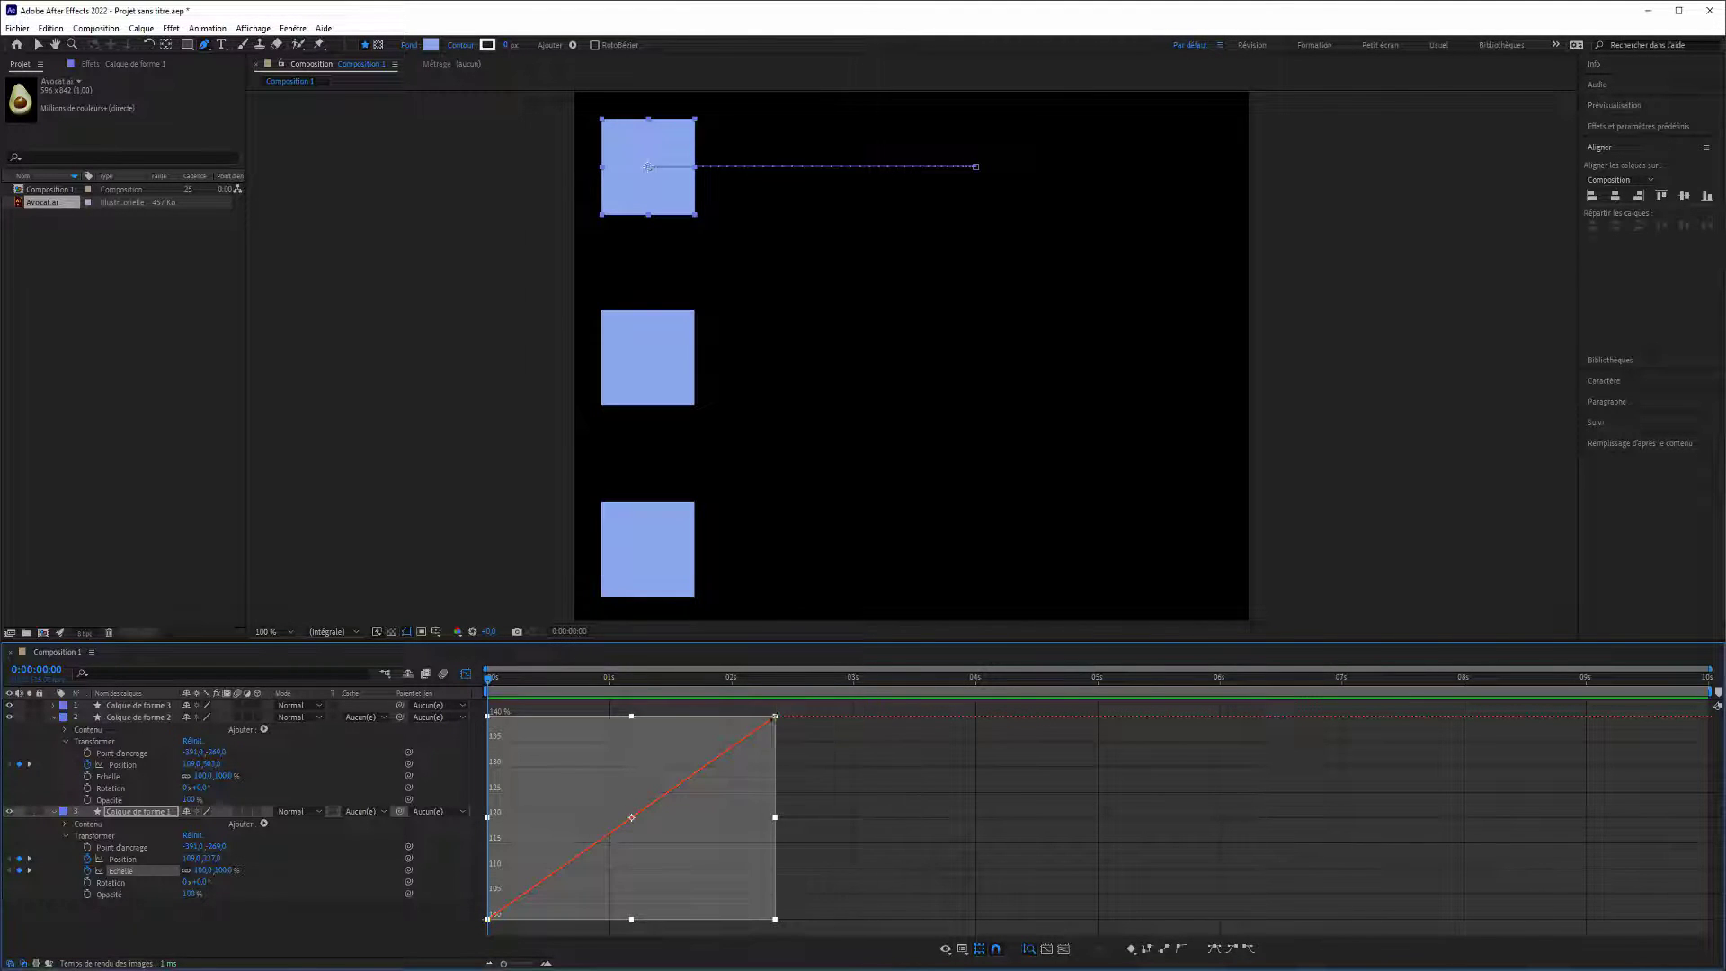
pyautogui.rightClick(776, 717)
pyautogui.moveTo(845, 899)
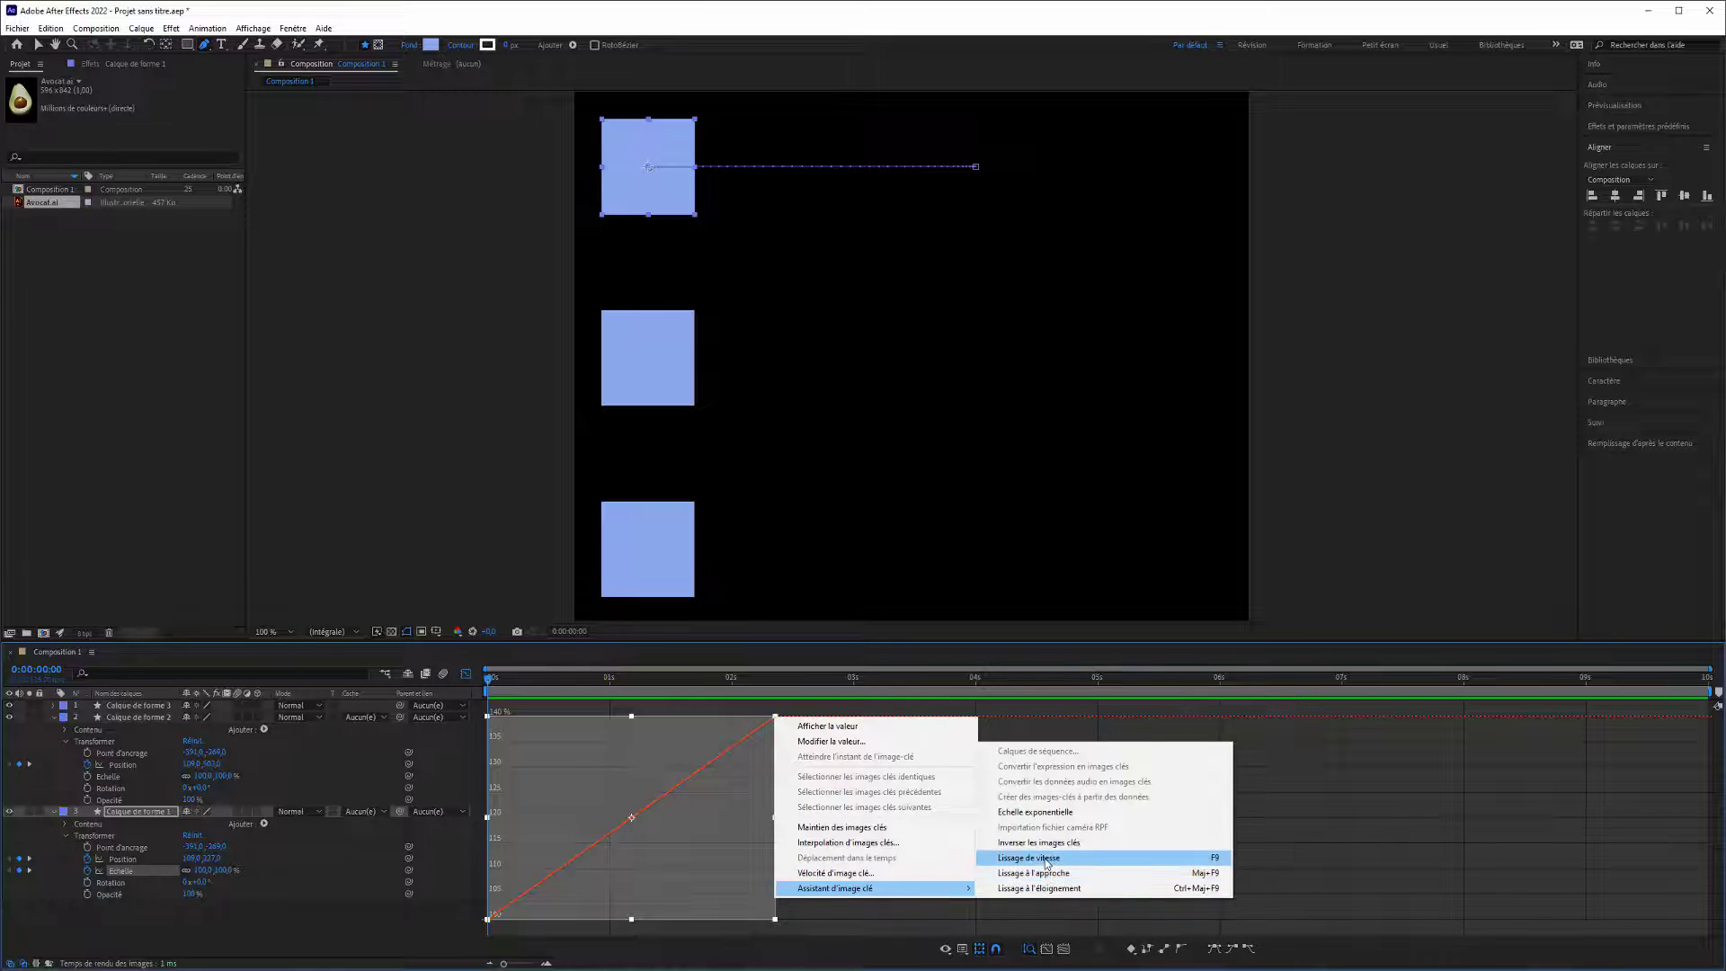
pyautogui.click(1106, 854)
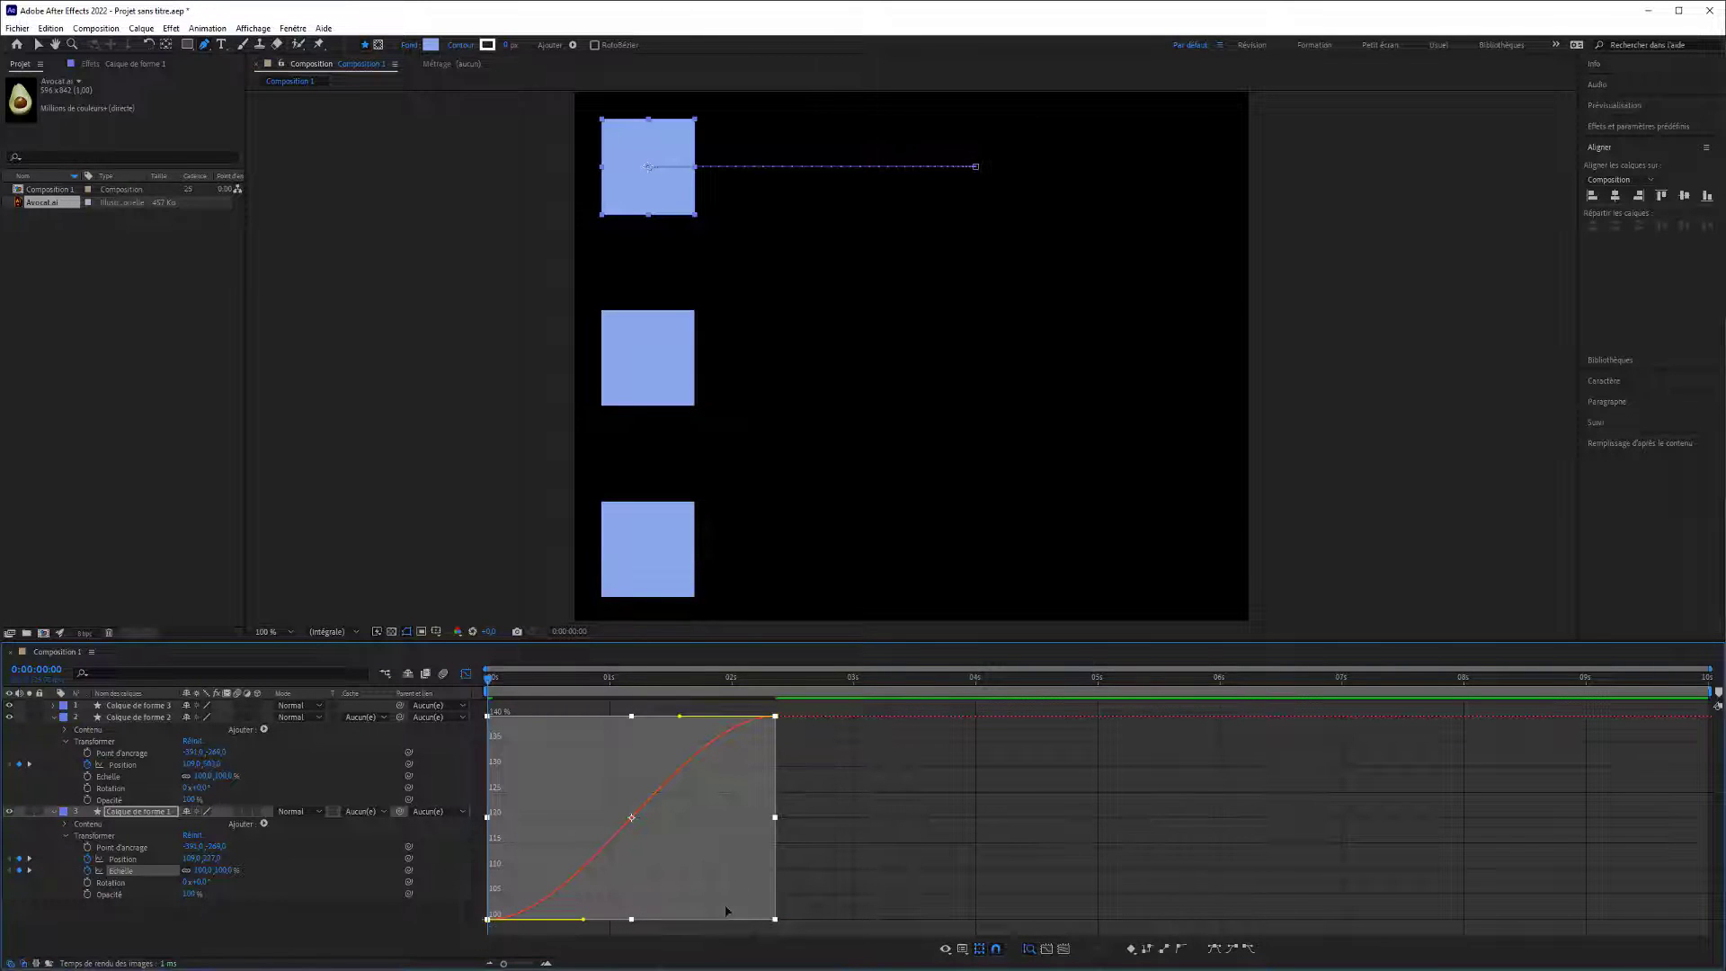
# Preview the eased scaling, stretch the 140% keyframe's incoming handle back to time zero for a slow finish, and replay.
pyautogui.press('space')
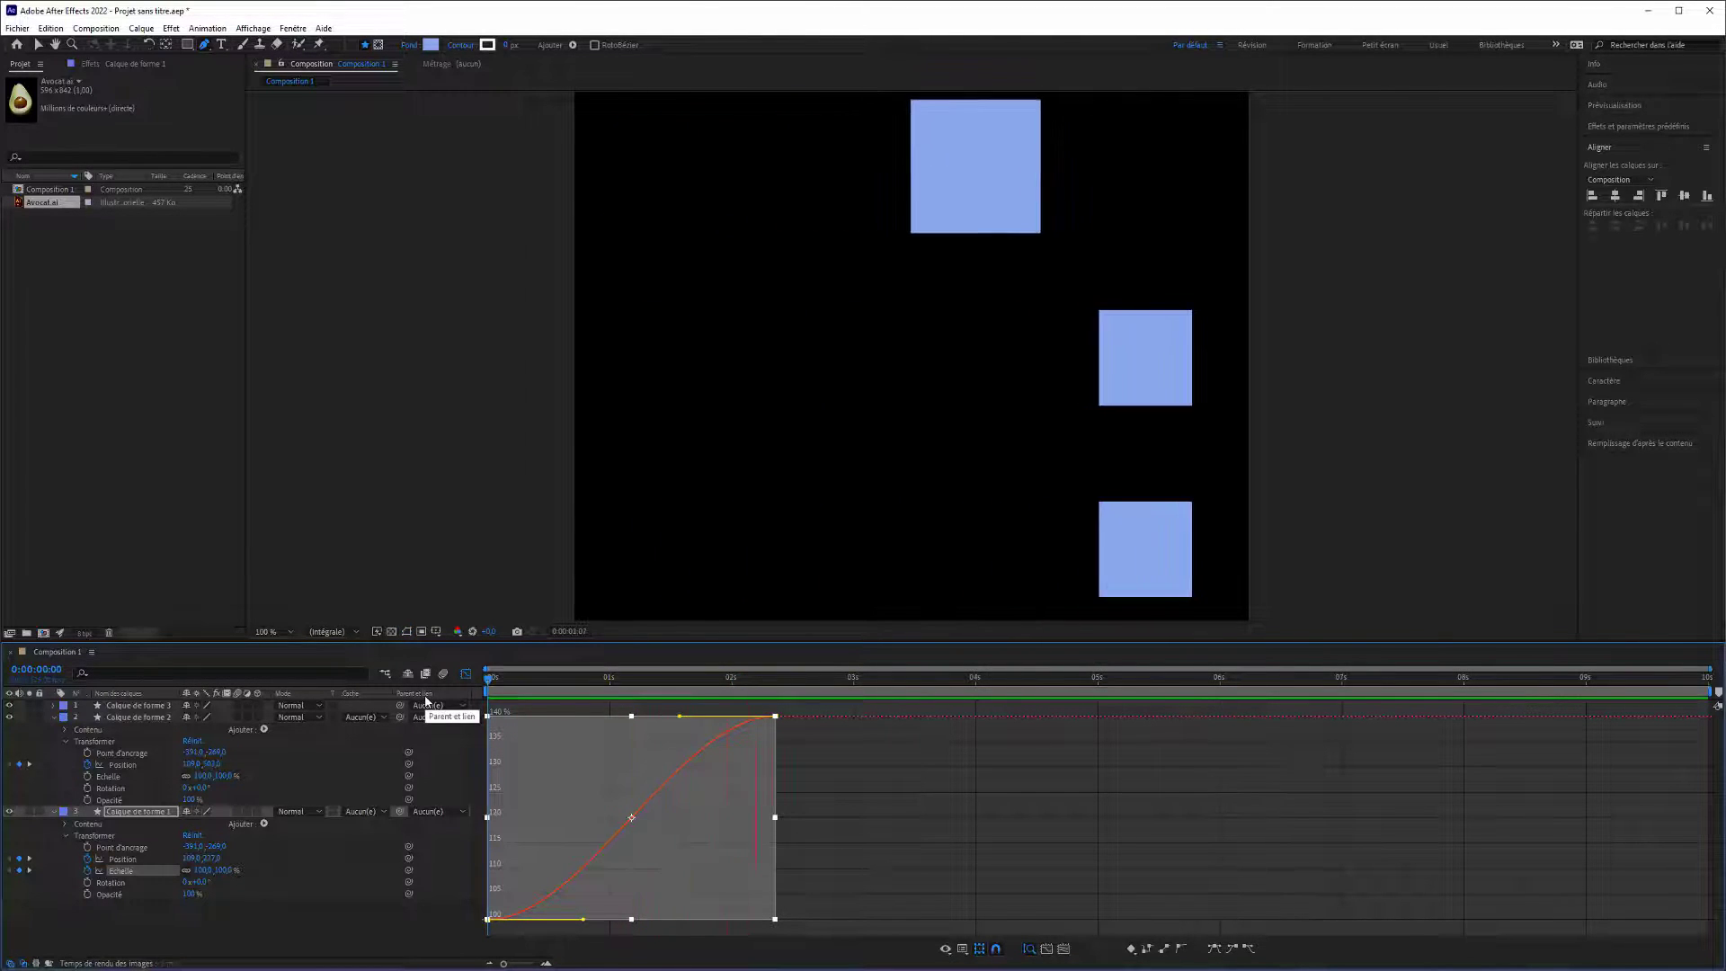
pyautogui.press('space')
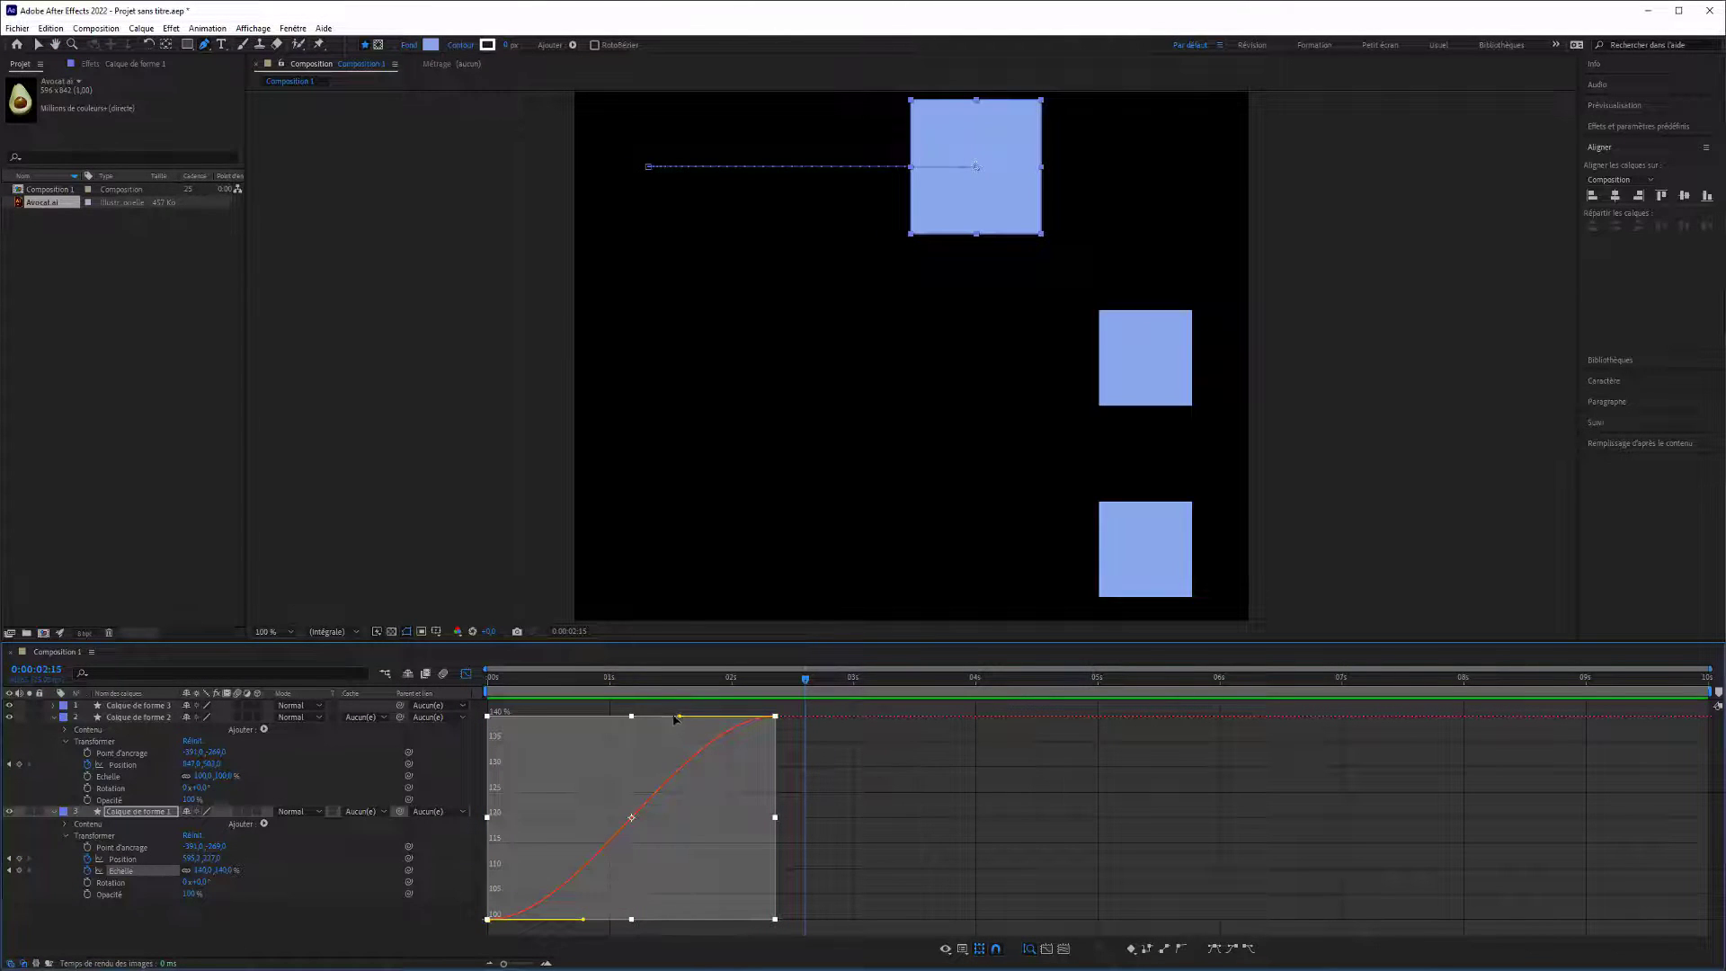
pyautogui.moveTo(678, 718); pyautogui.dragTo(418, 724)
pyautogui.press('space')
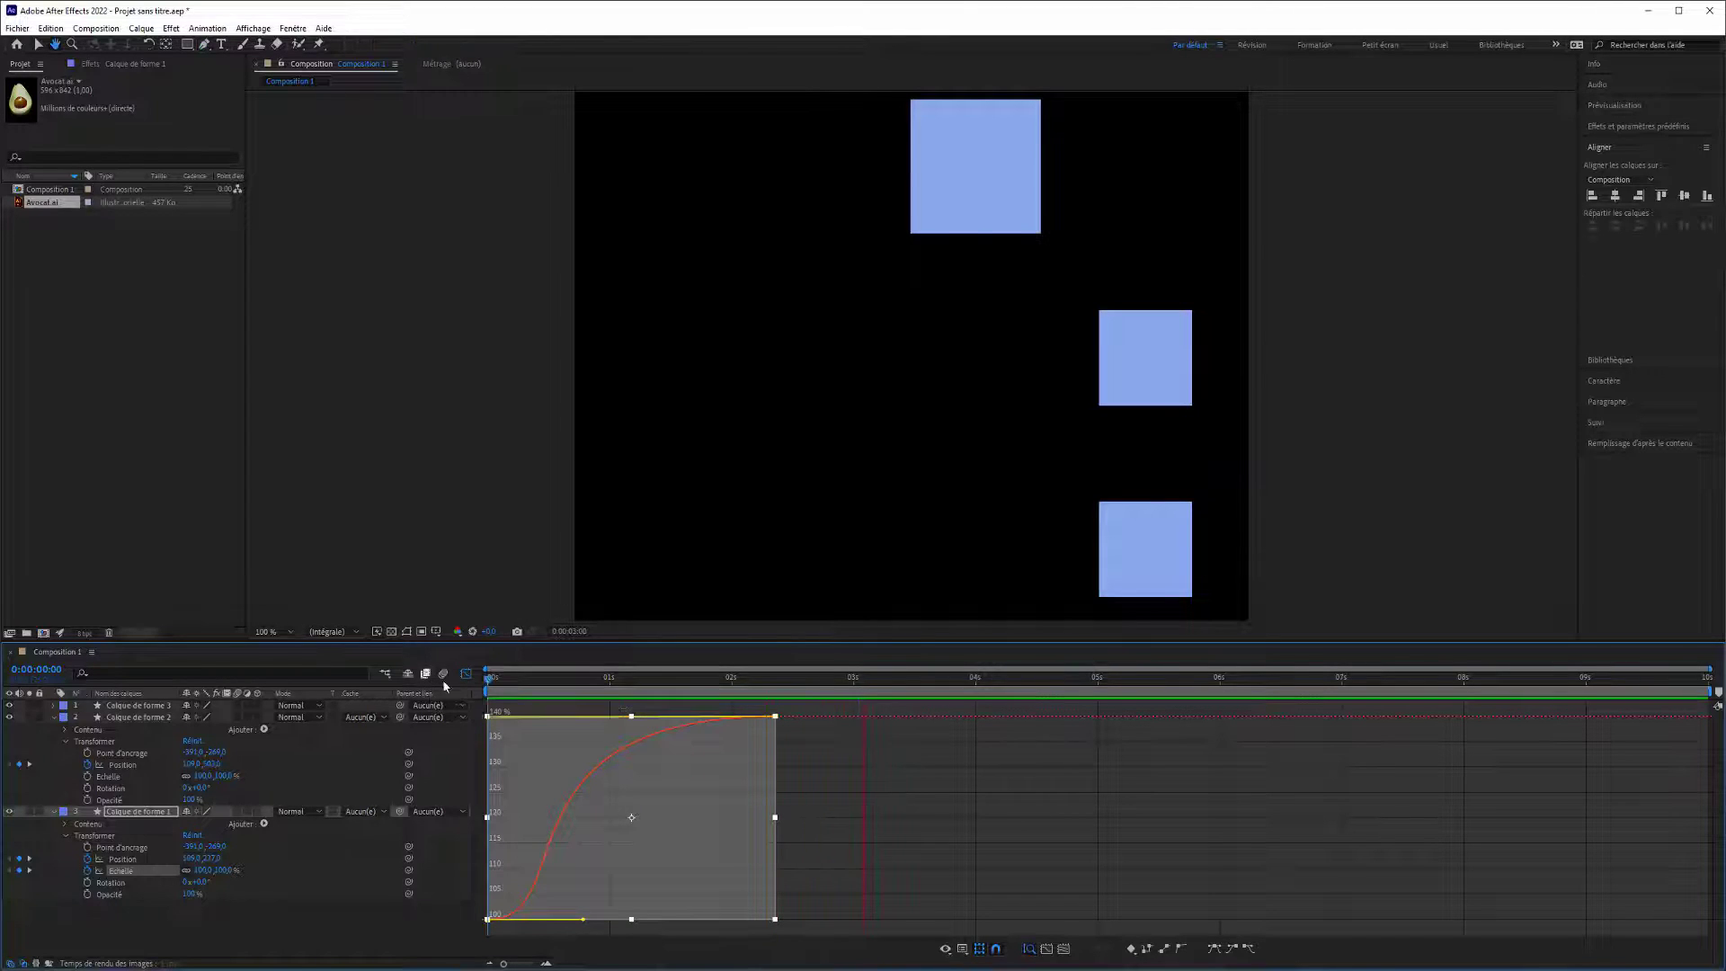
# Add a Scale keyframe of 101% to Calque de forme 1 at 0:00:03:05.
pyautogui.click(858, 693)
pyautogui.moveTo(860, 684); pyautogui.dragTo(964, 685)
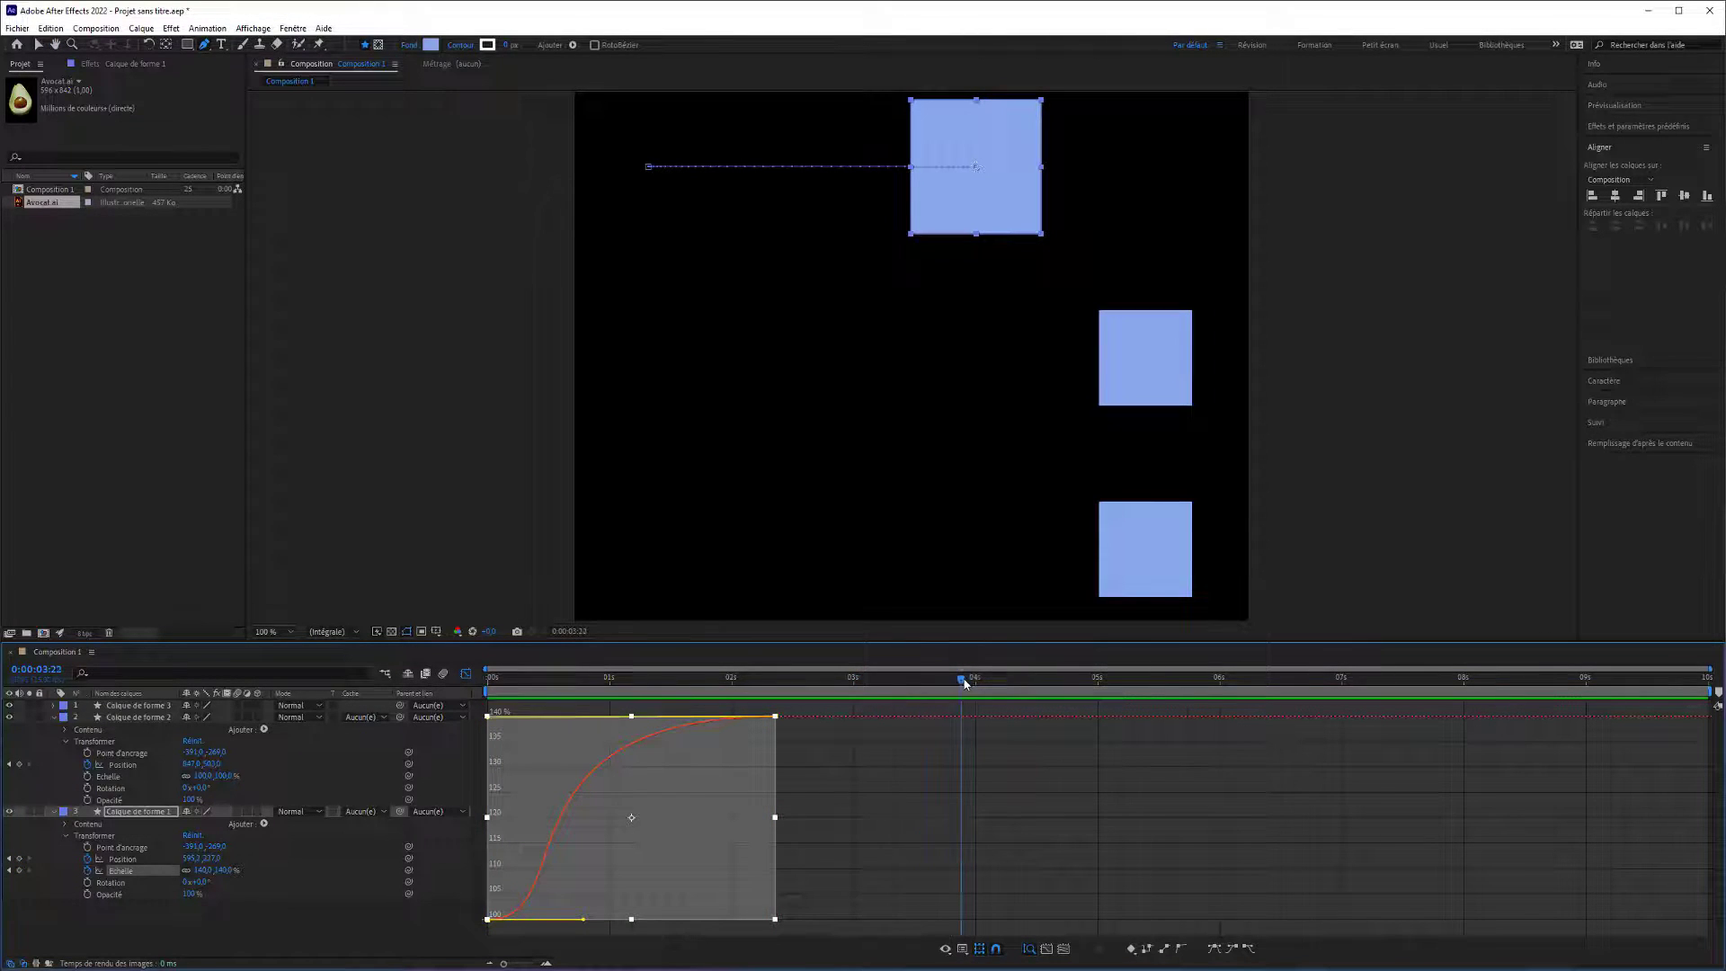
pyautogui.click(878, 682)
pyautogui.moveTo(220, 870)
pyautogui.mouseDown()
pyautogui.moveTo(172, 870)
pyautogui.moveTo(189, 869)
pyautogui.mouseUp()
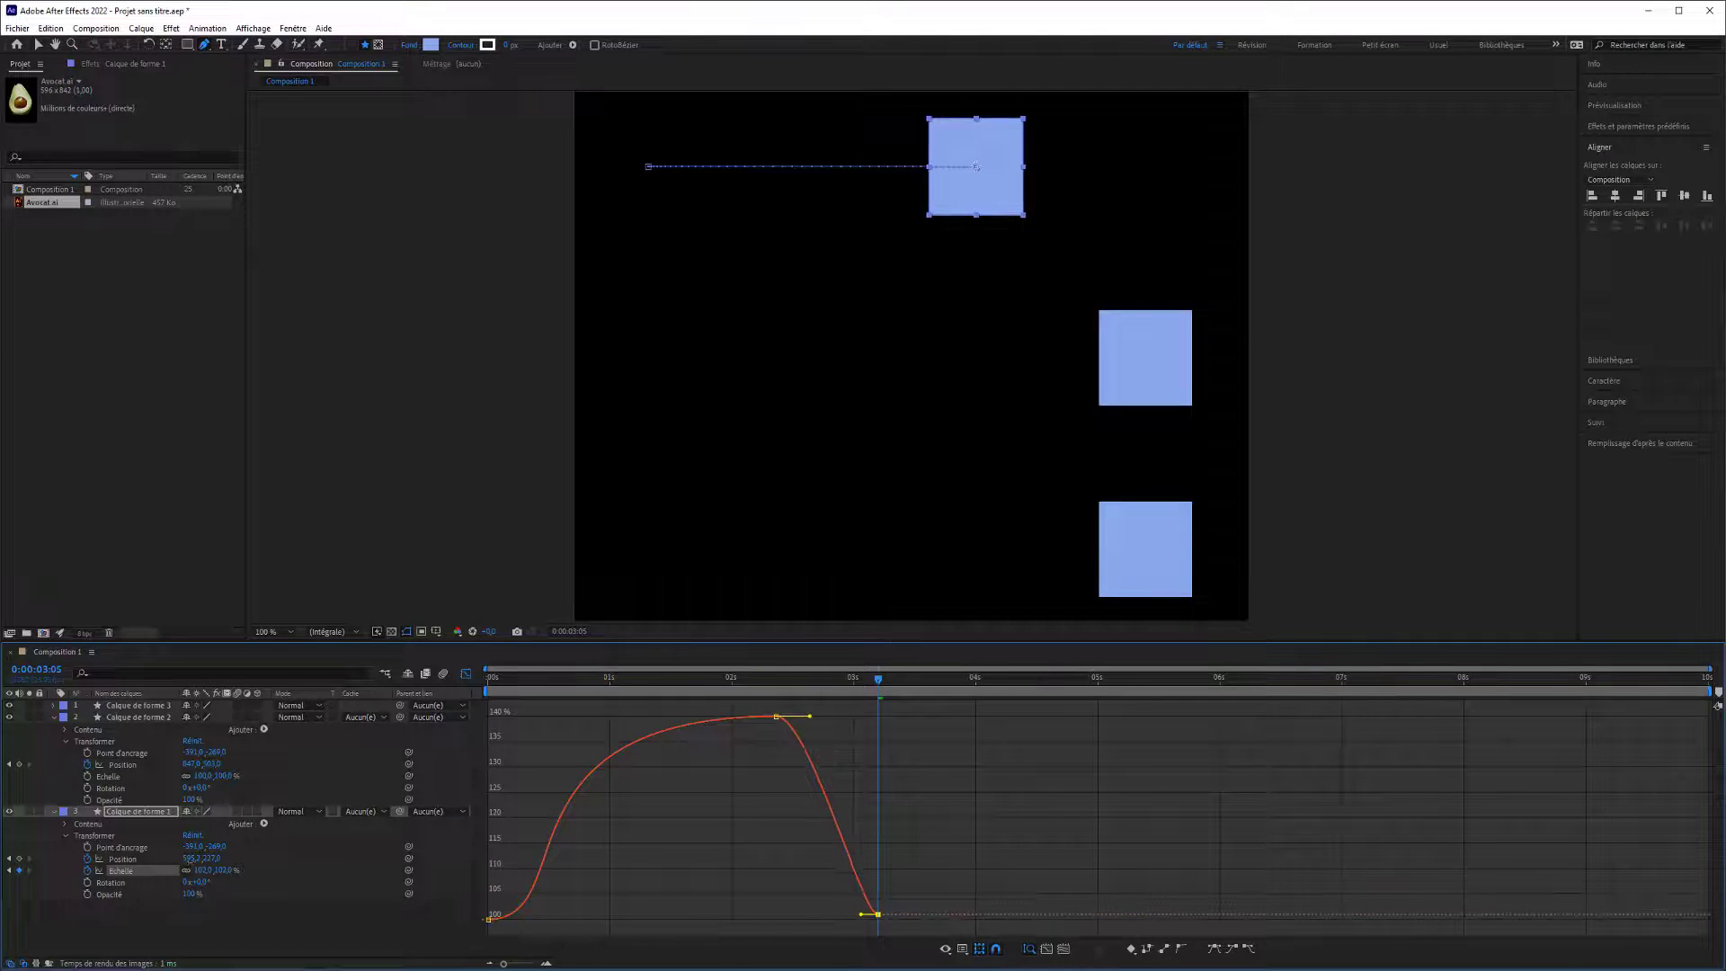
# Apply Easy Ease (Lissage de vitesse) to the last Scale keyframe, lengthen its incoming handle back to the 140% keyframe's time, and play the result.
pyautogui.rightClick(877, 914)
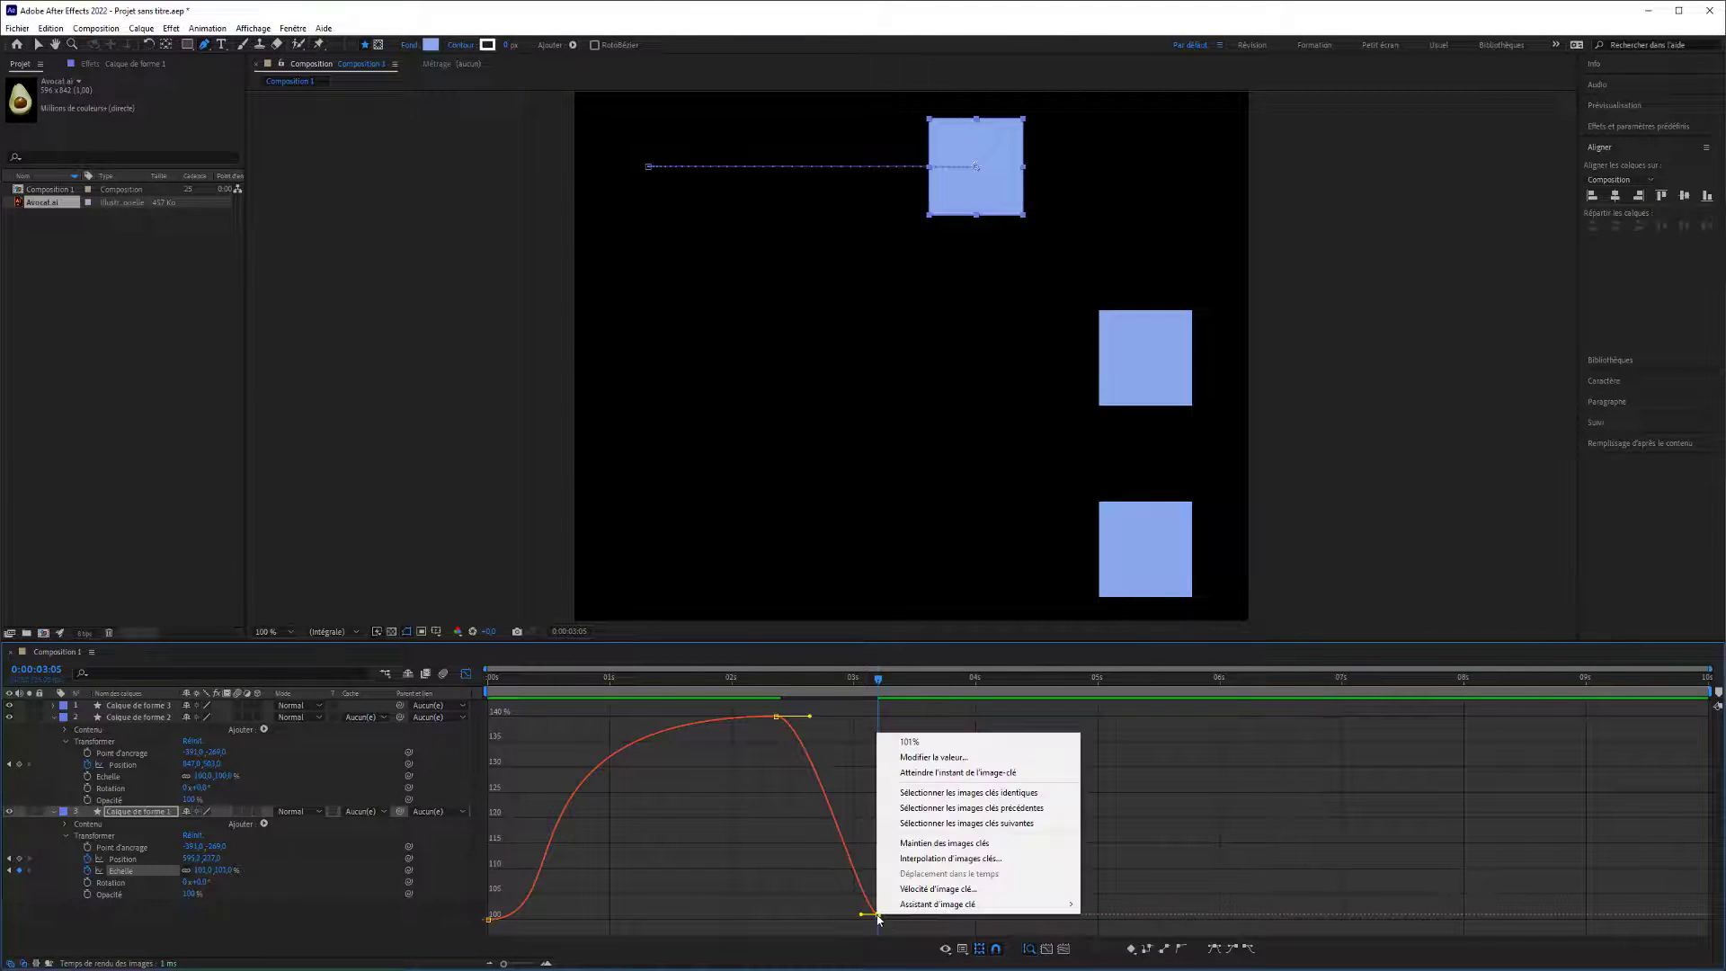
pyautogui.moveTo(940, 904)
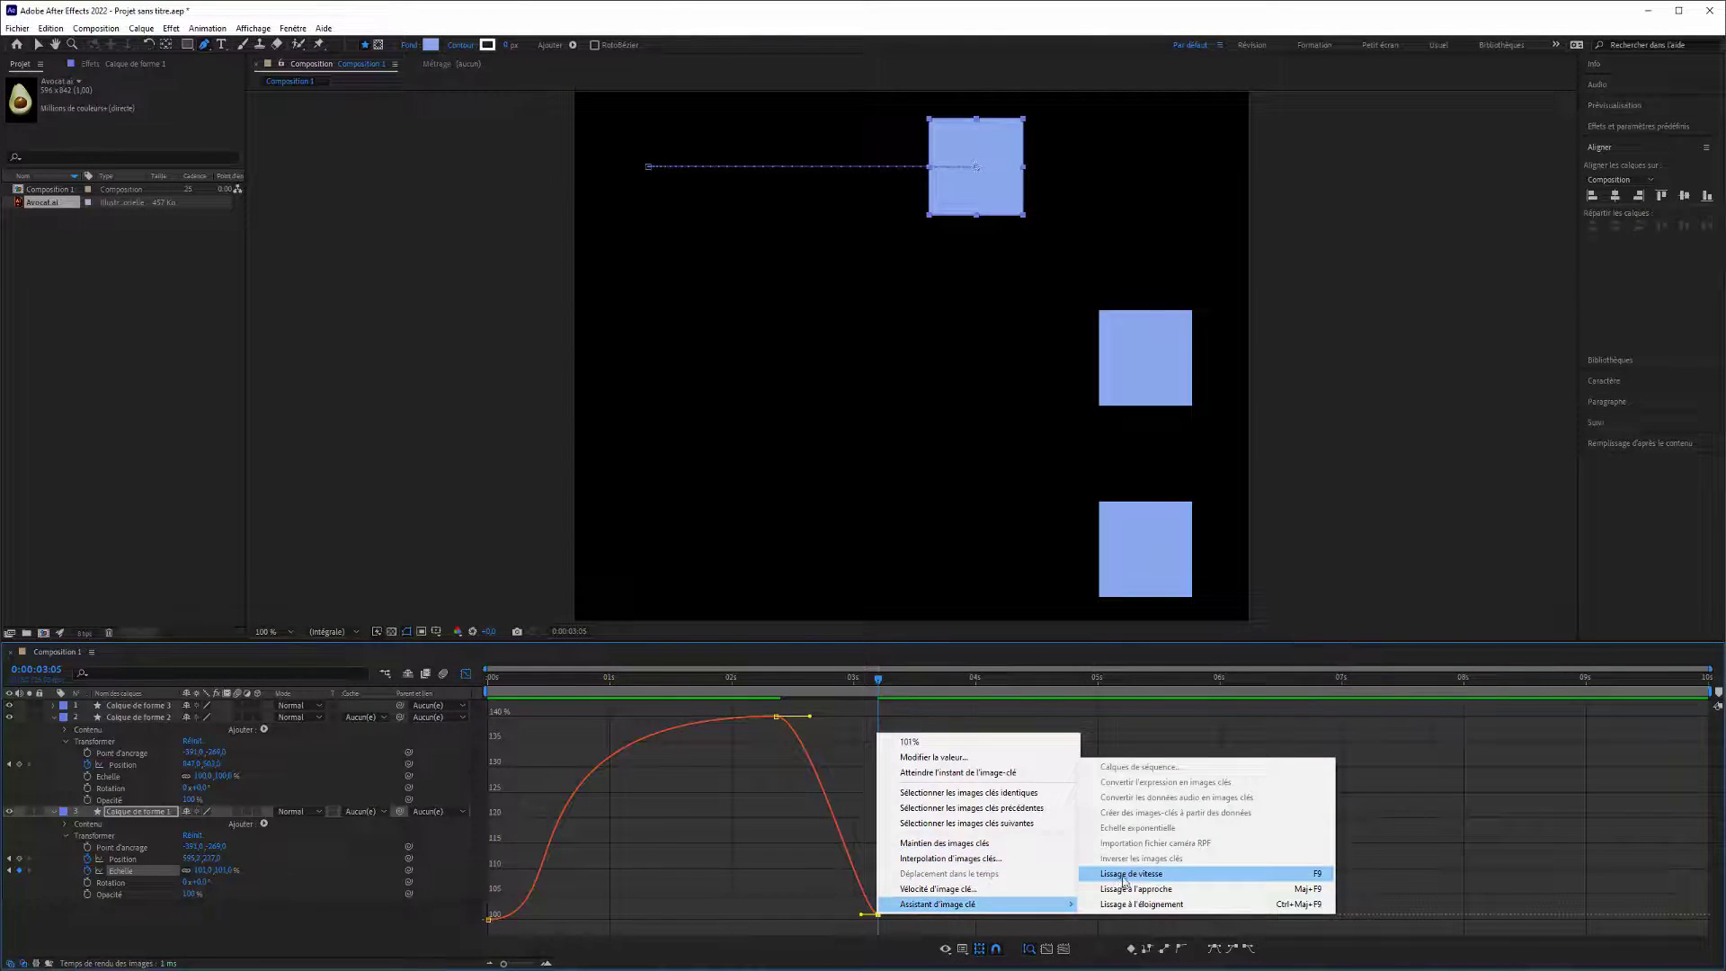
pyautogui.click(1169, 872)
pyautogui.moveTo(844, 914); pyautogui.dragTo(699, 930)
pyautogui.press('space')
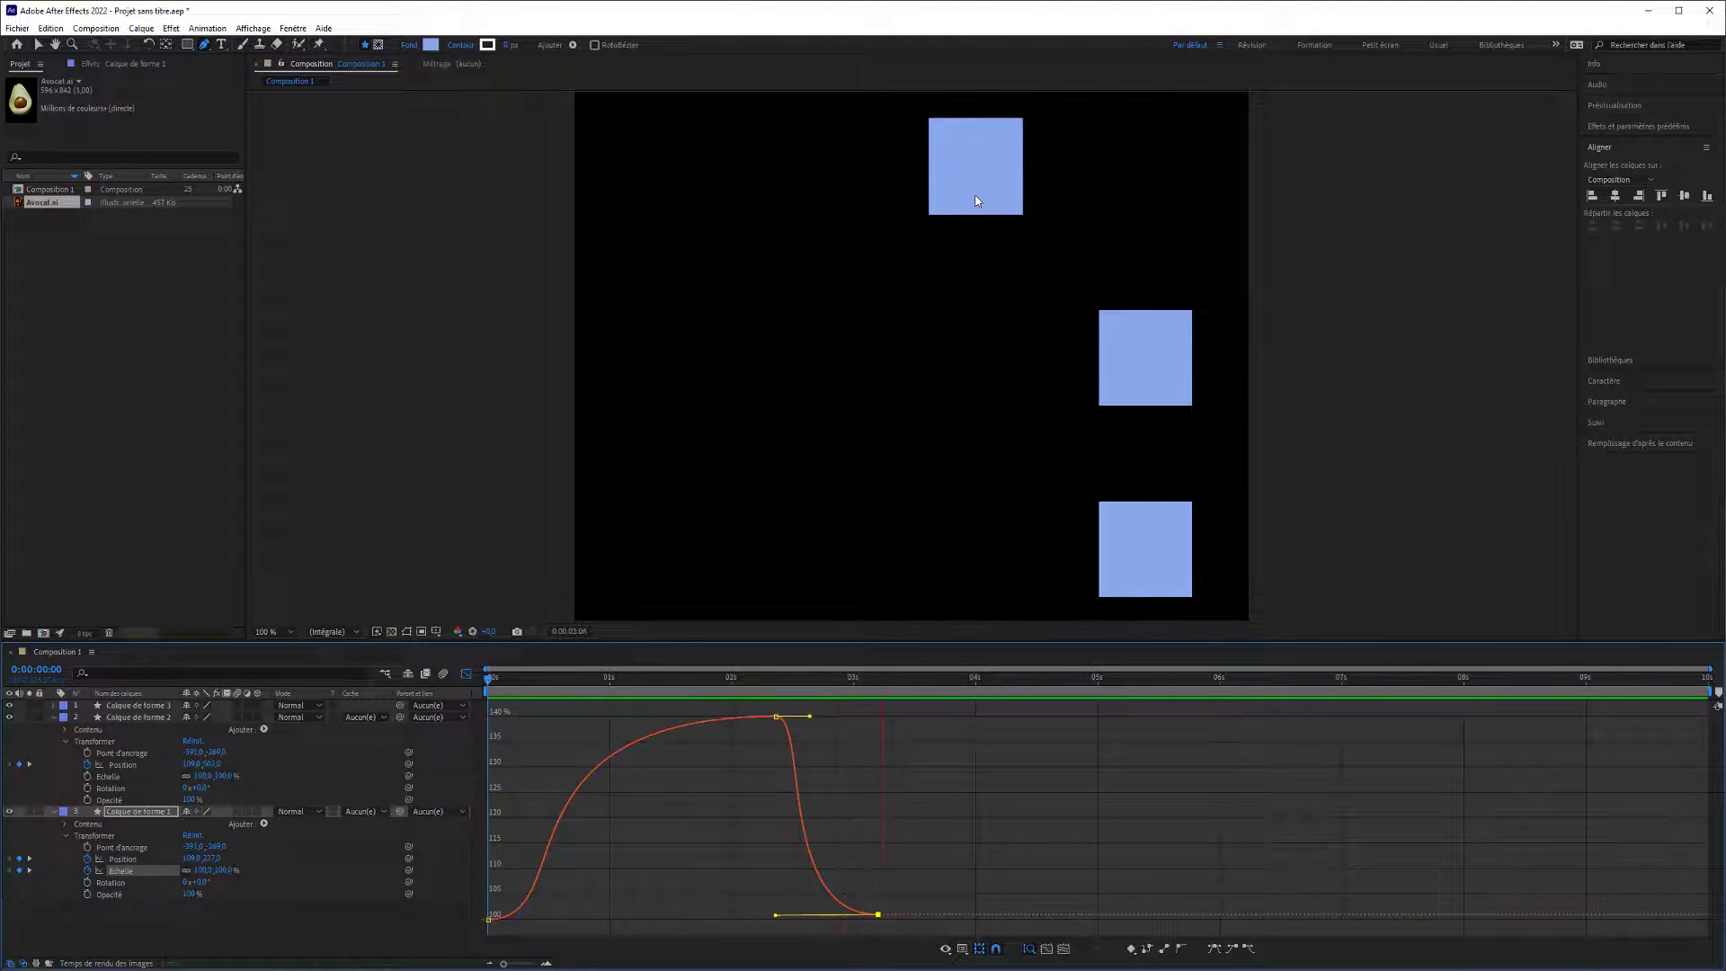
pyautogui.press('space')
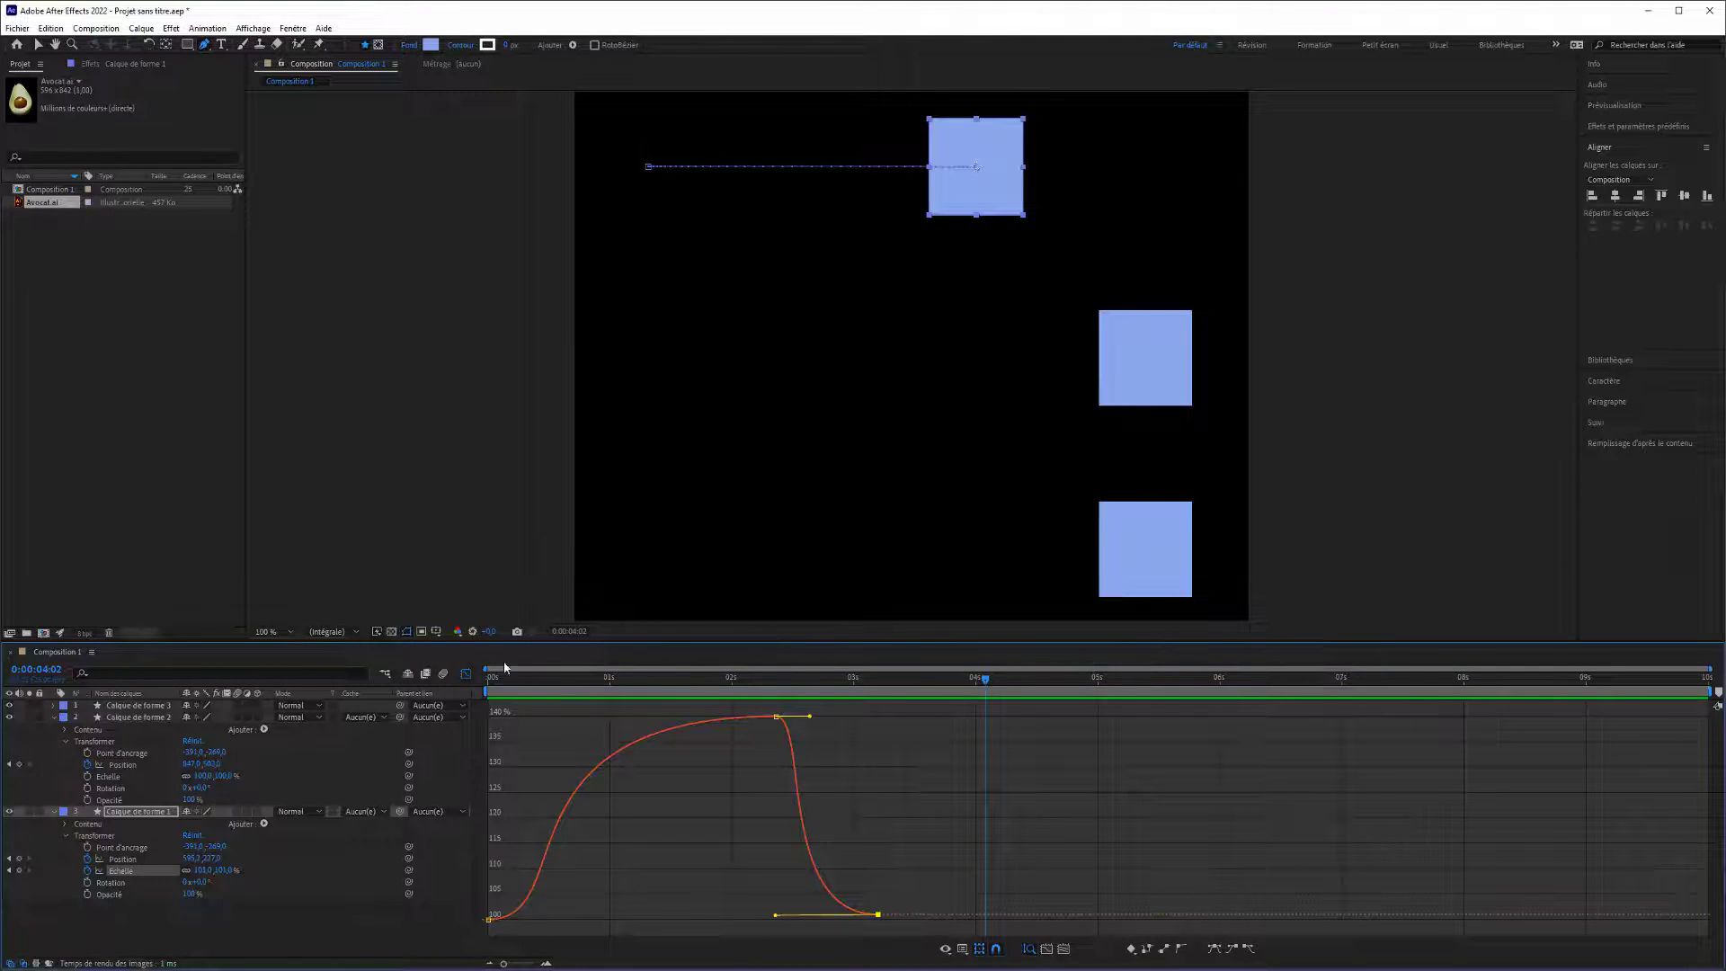
# Leave the Graph Editor and delete the layers Calque de forme 1 and Calque de forme 2.
pyautogui.click(466, 673)
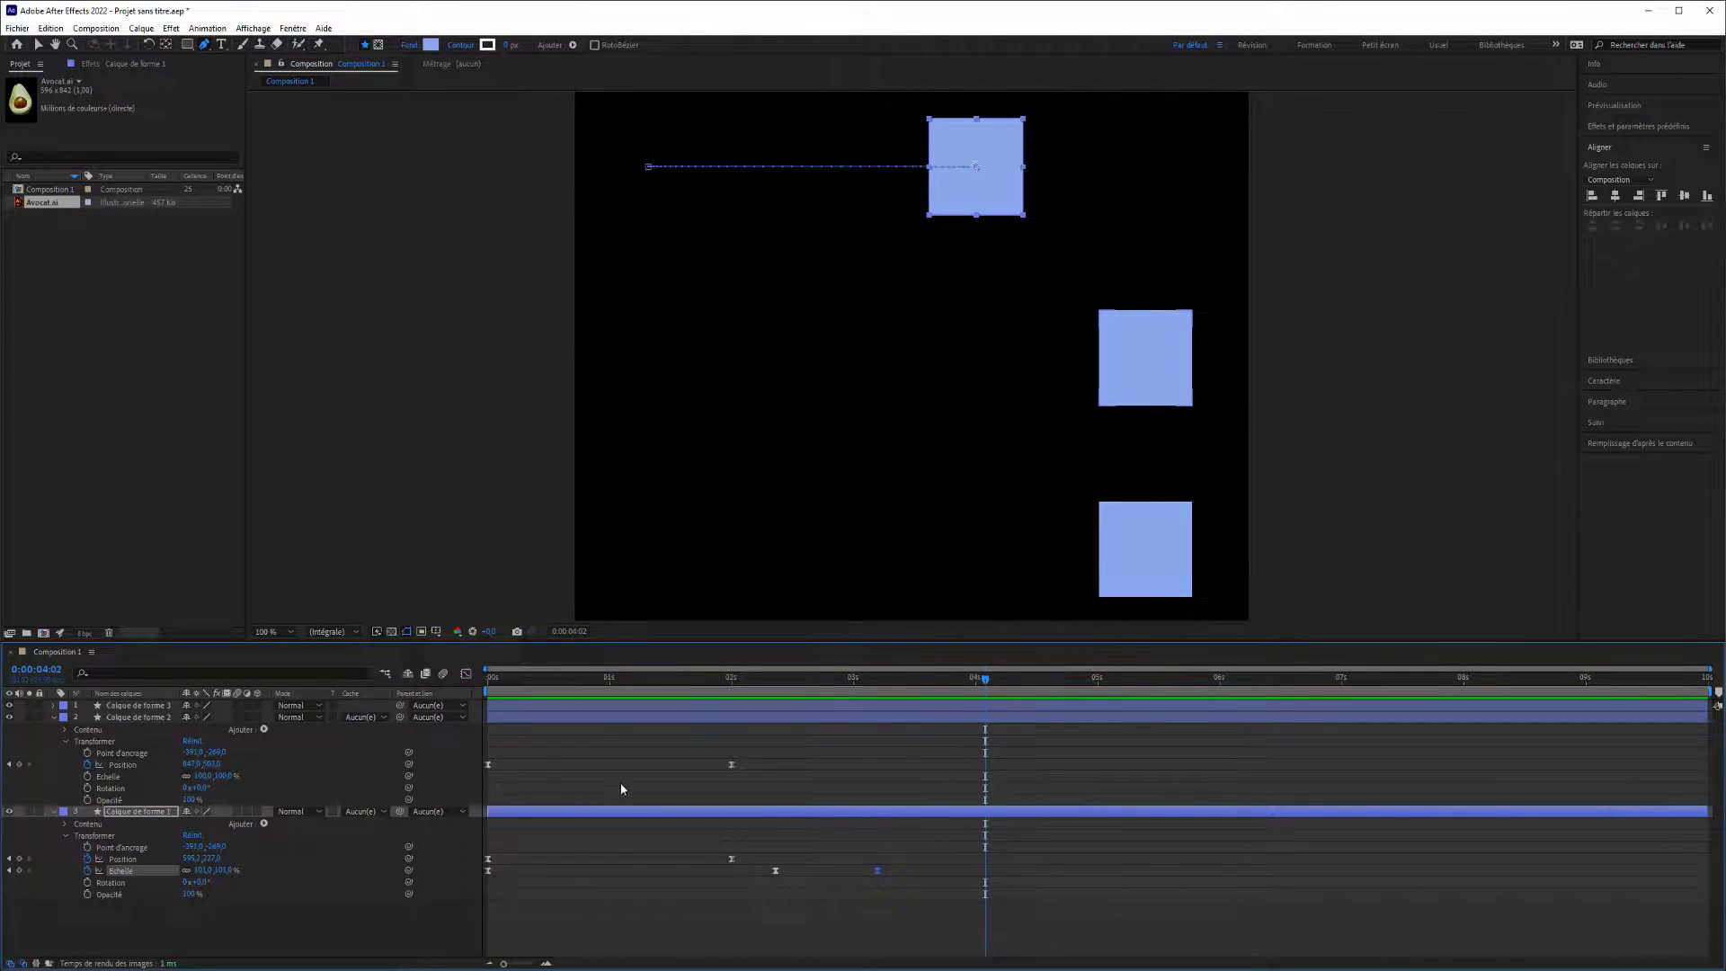
pyautogui.click(563, 811)
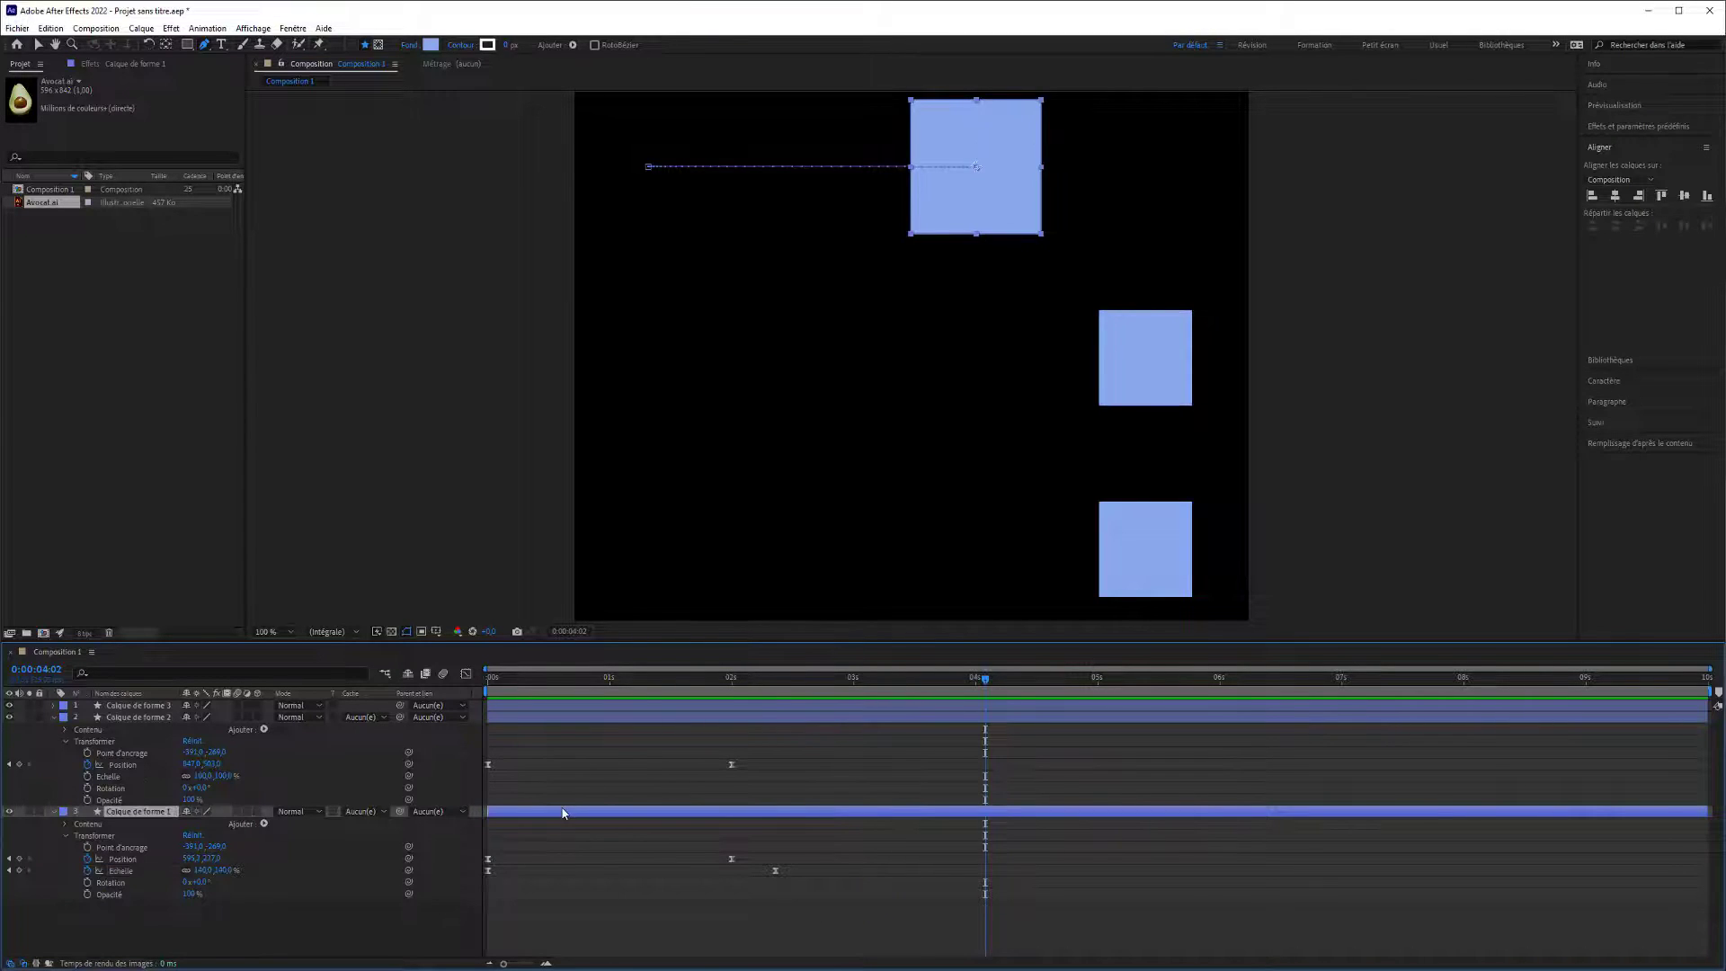
pyautogui.press('Delete')
pyautogui.click(541, 717)
pyautogui.press('Delete')
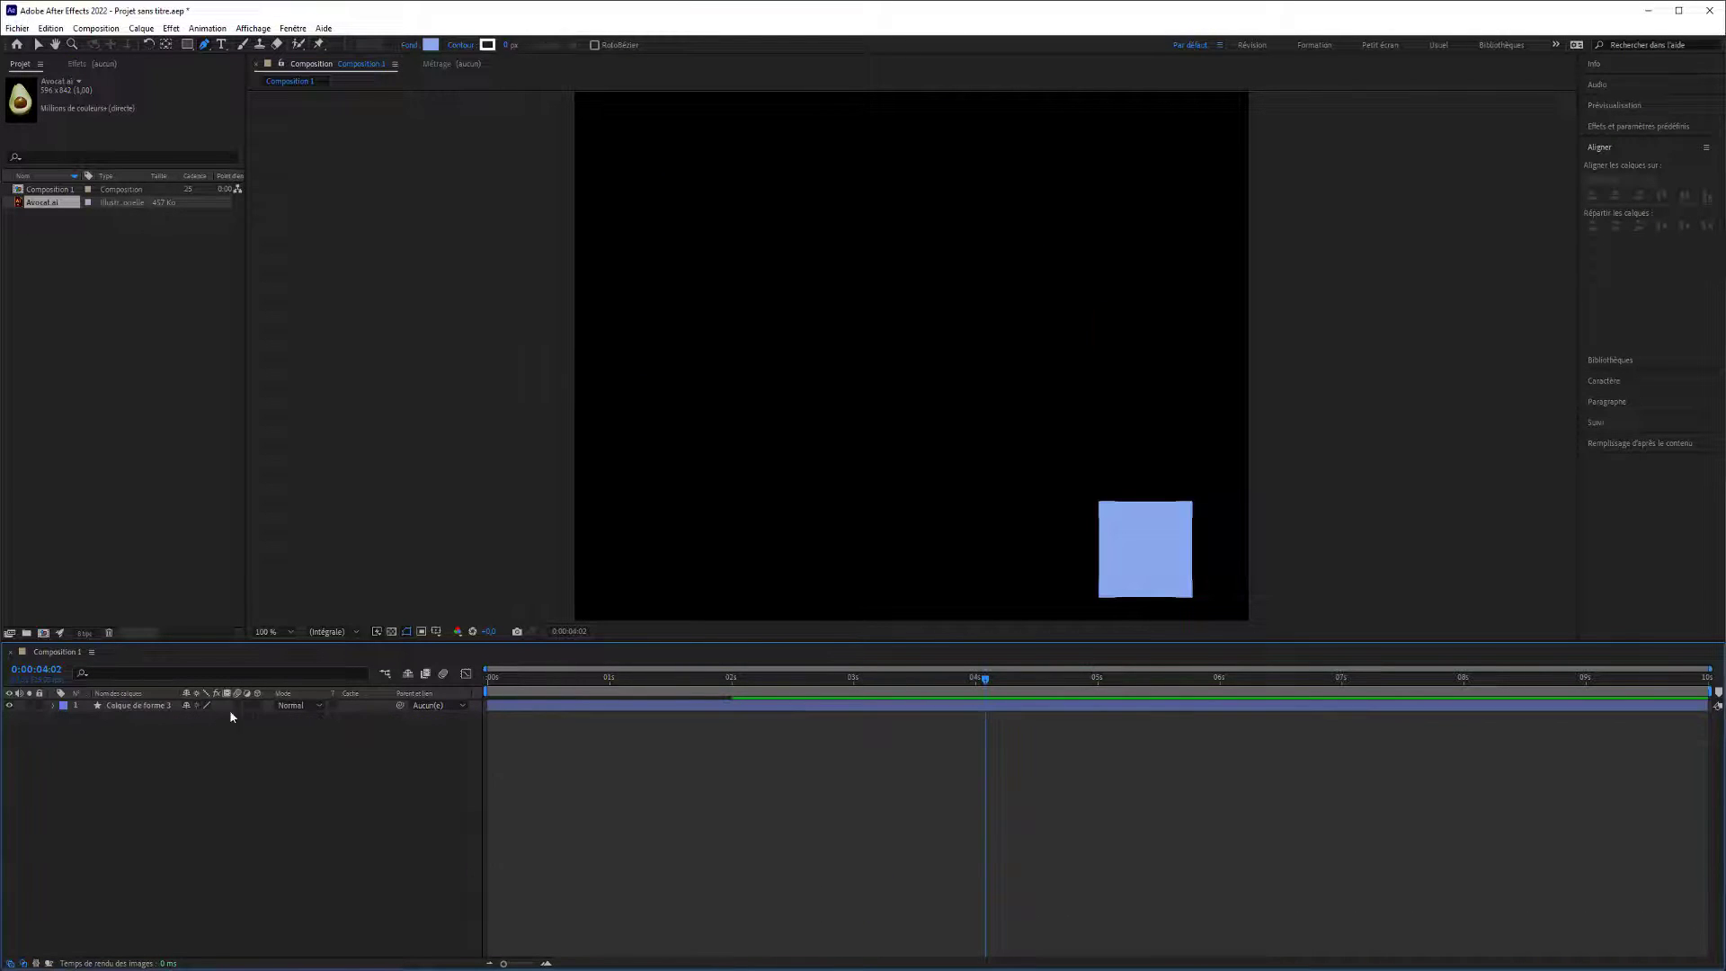
# Apply Easy Ease In (Lissage à l'approche) to both Position keyframes of Calque de forme 3.
pyautogui.click(52, 705)
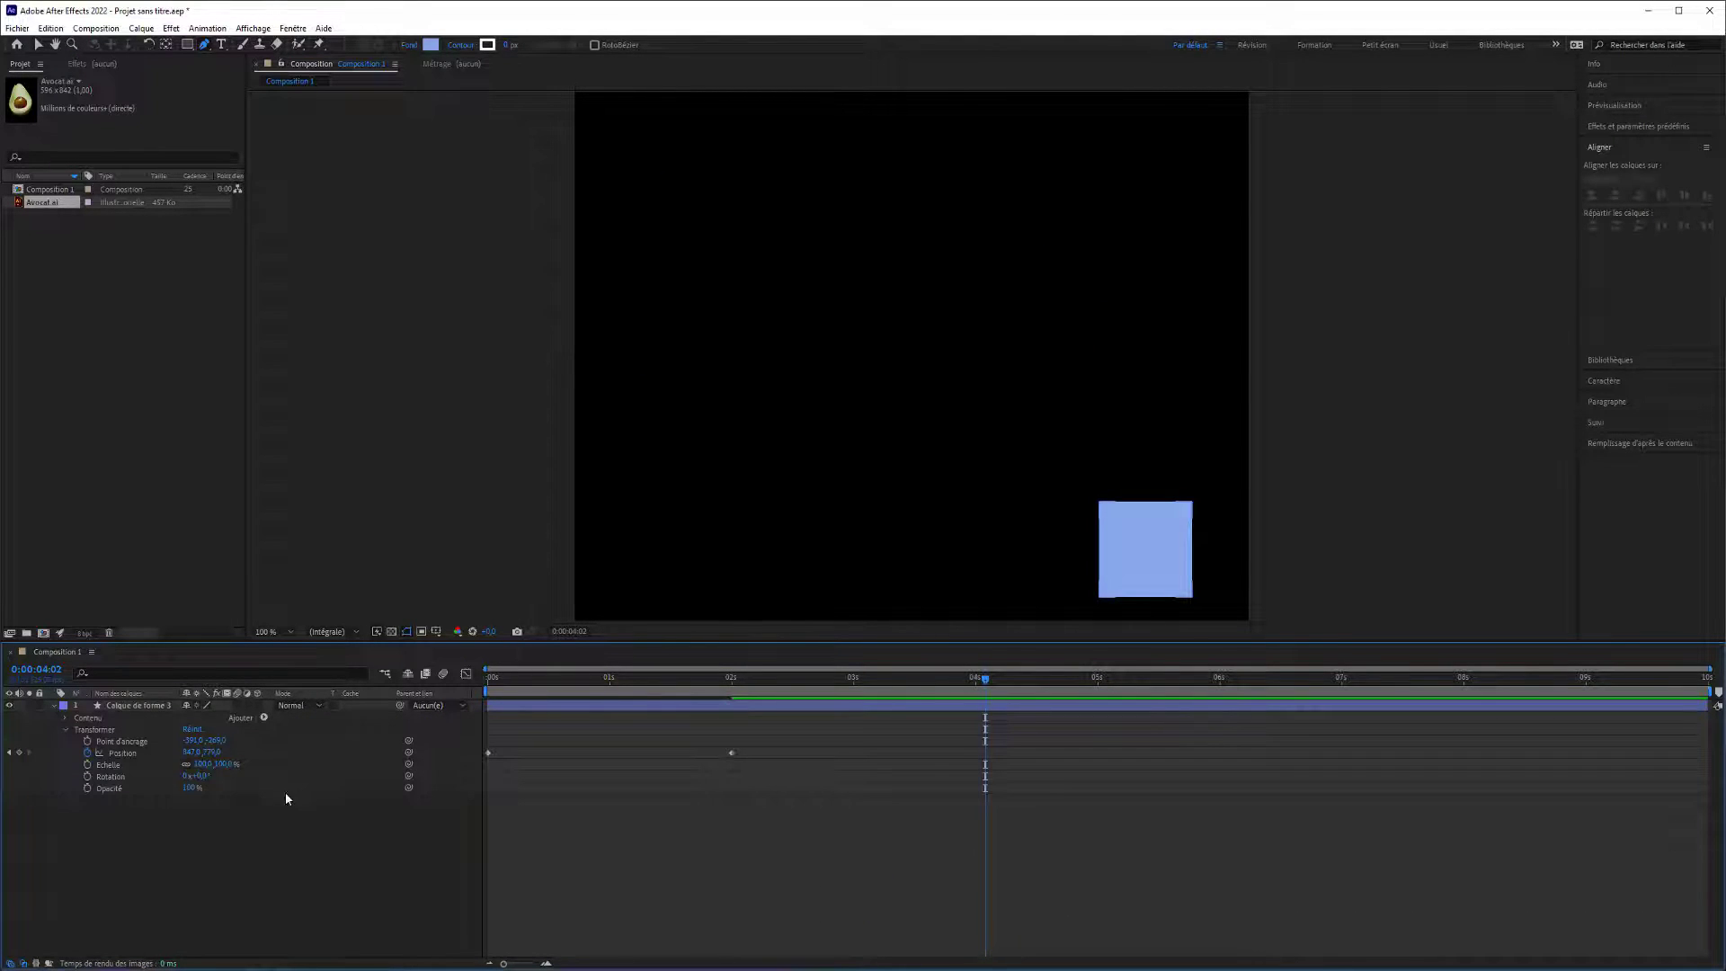
pyautogui.moveTo(985, 679); pyautogui.dragTo(450, 681)
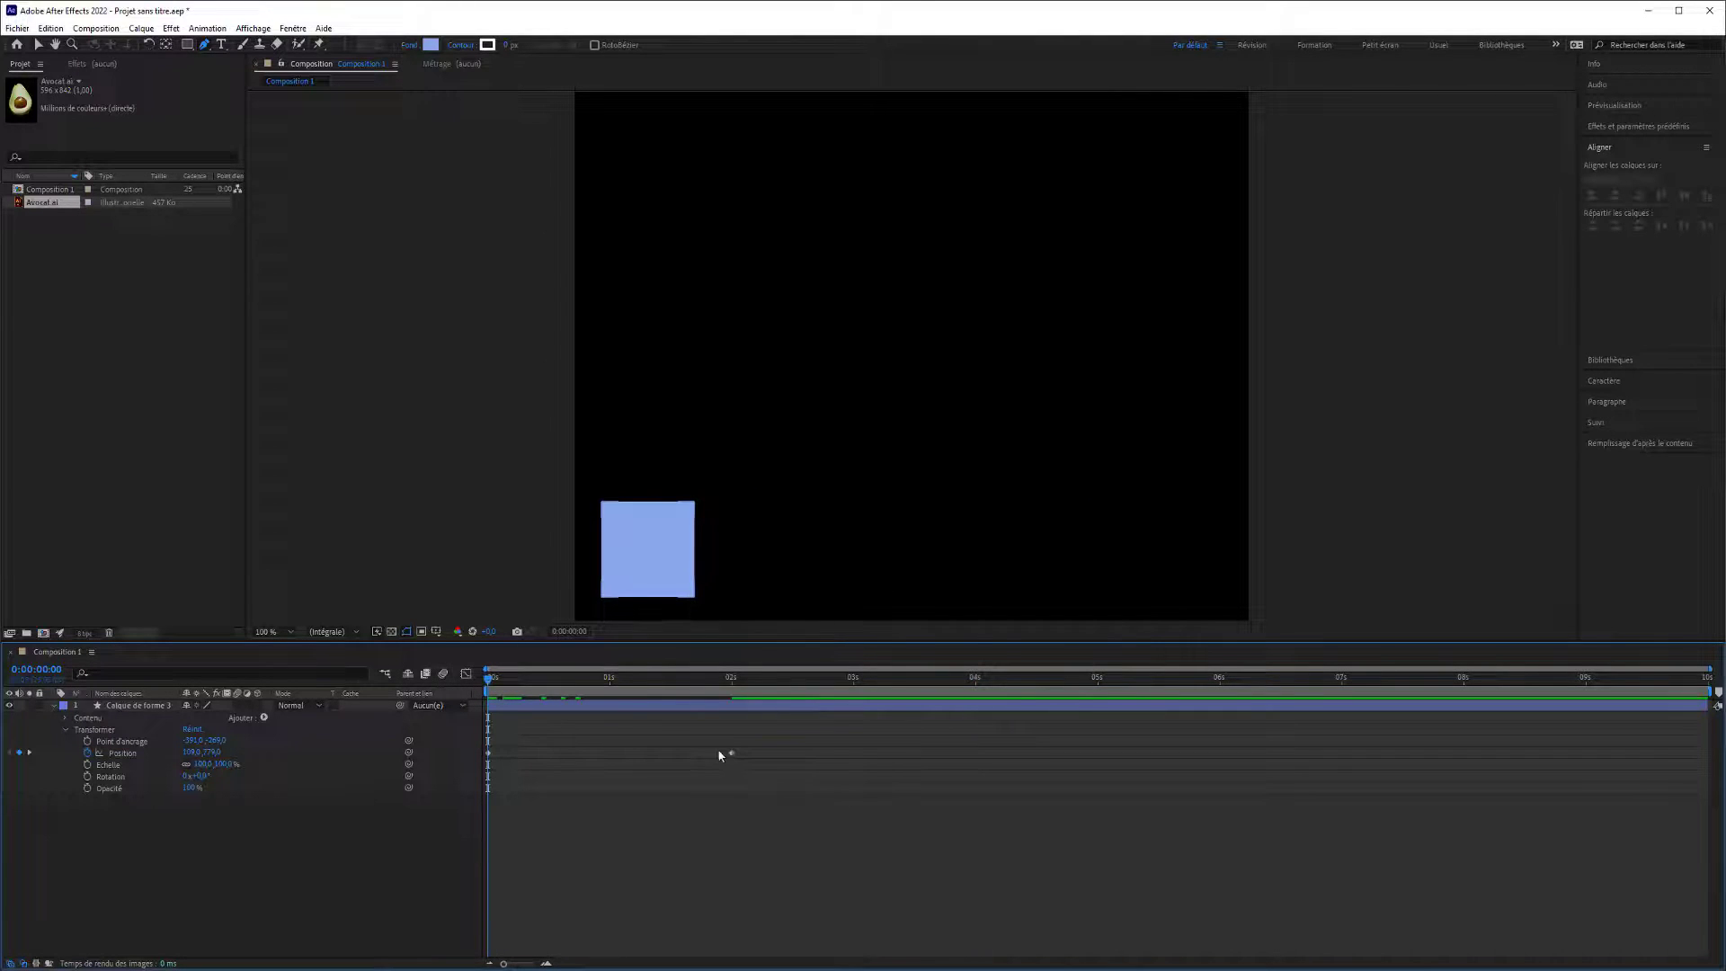
pyautogui.moveTo(764, 763); pyautogui.dragTo(492, 752)
pyautogui.rightClick(492, 752)
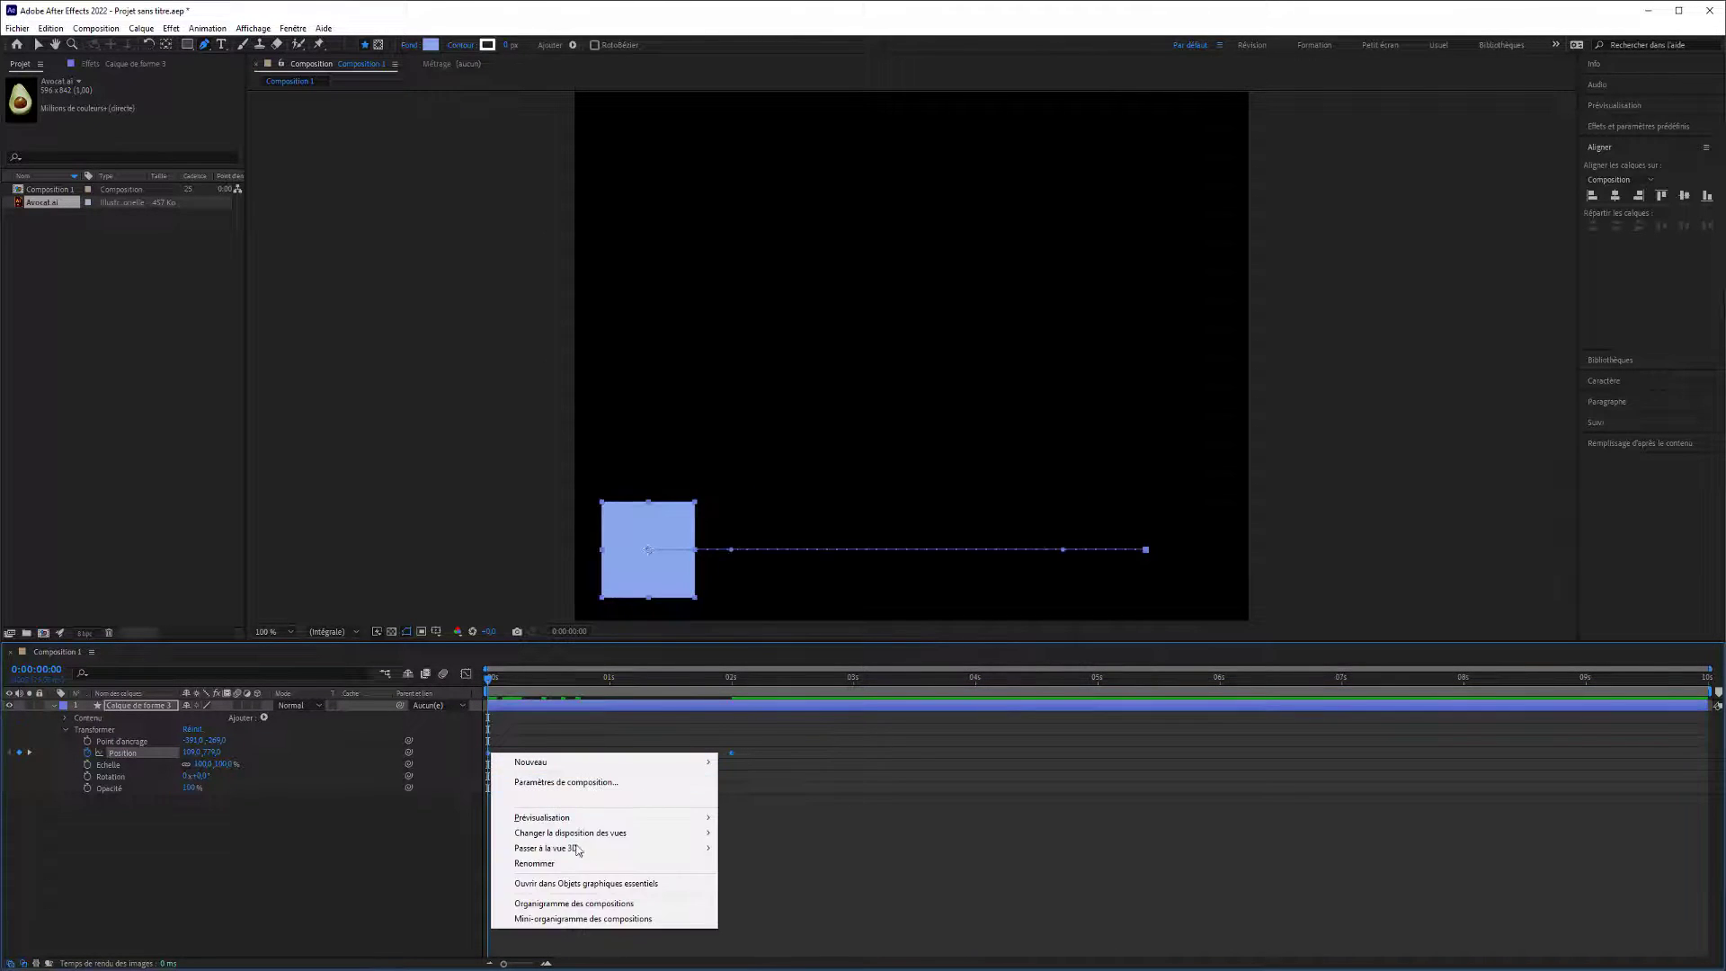
pyautogui.rightClick(732, 753)
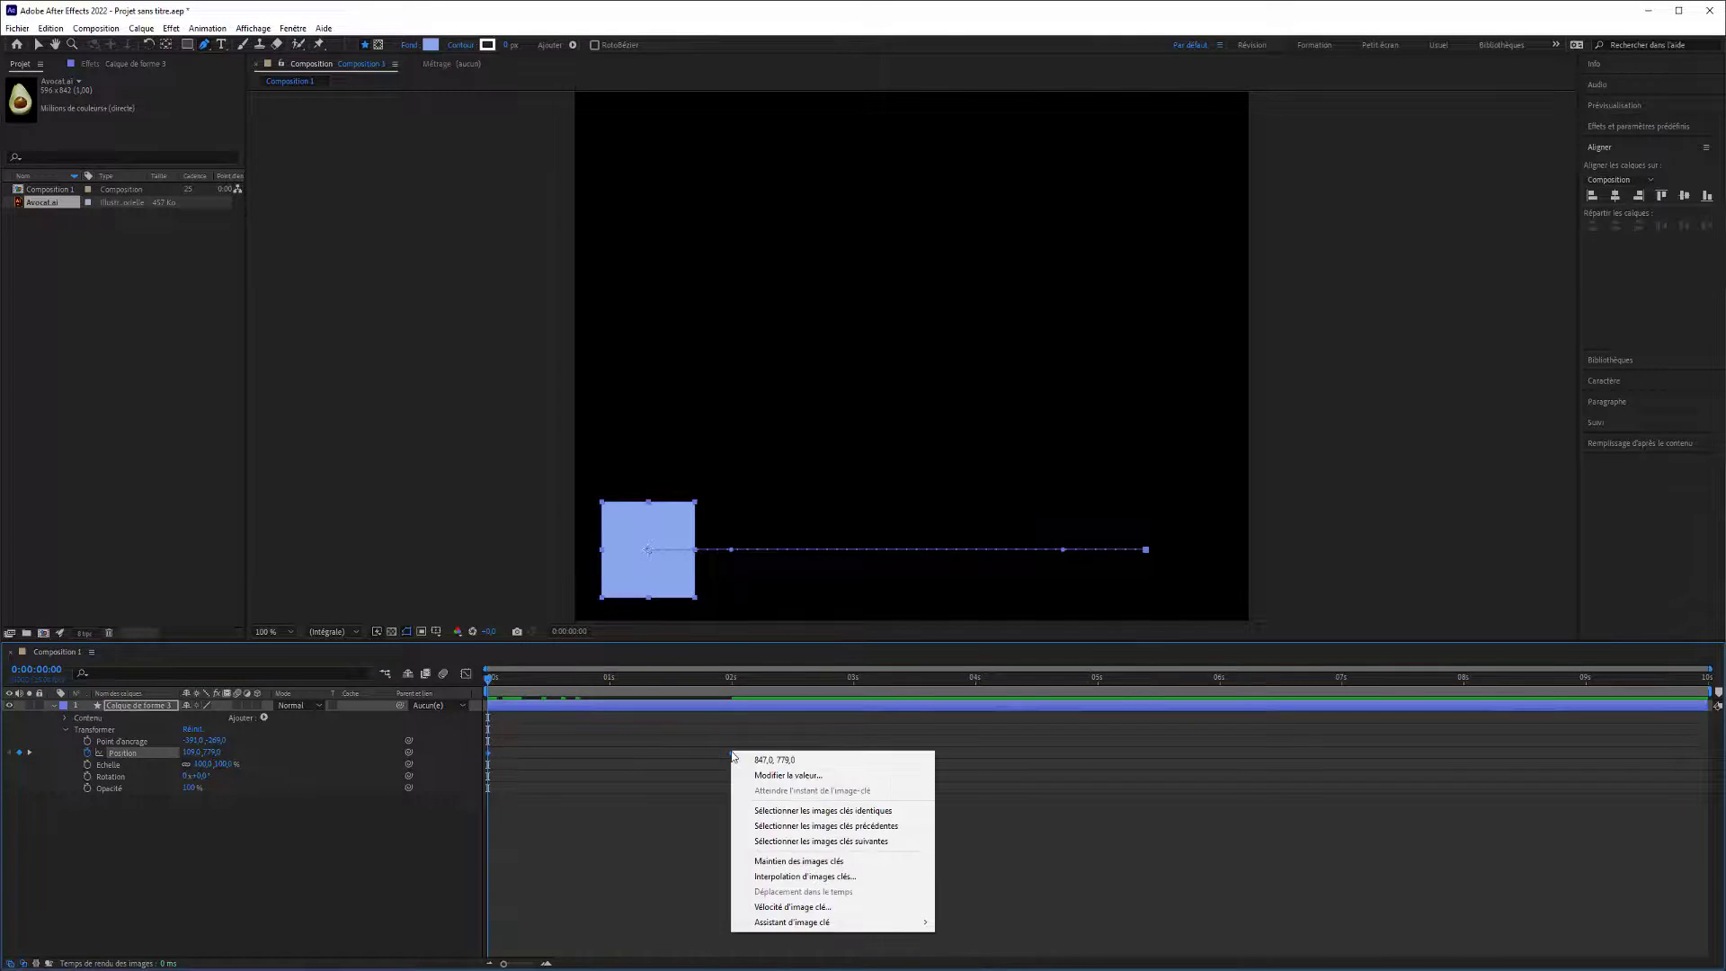
pyautogui.rightClick(732, 753)
pyautogui.rightClick(732, 753)
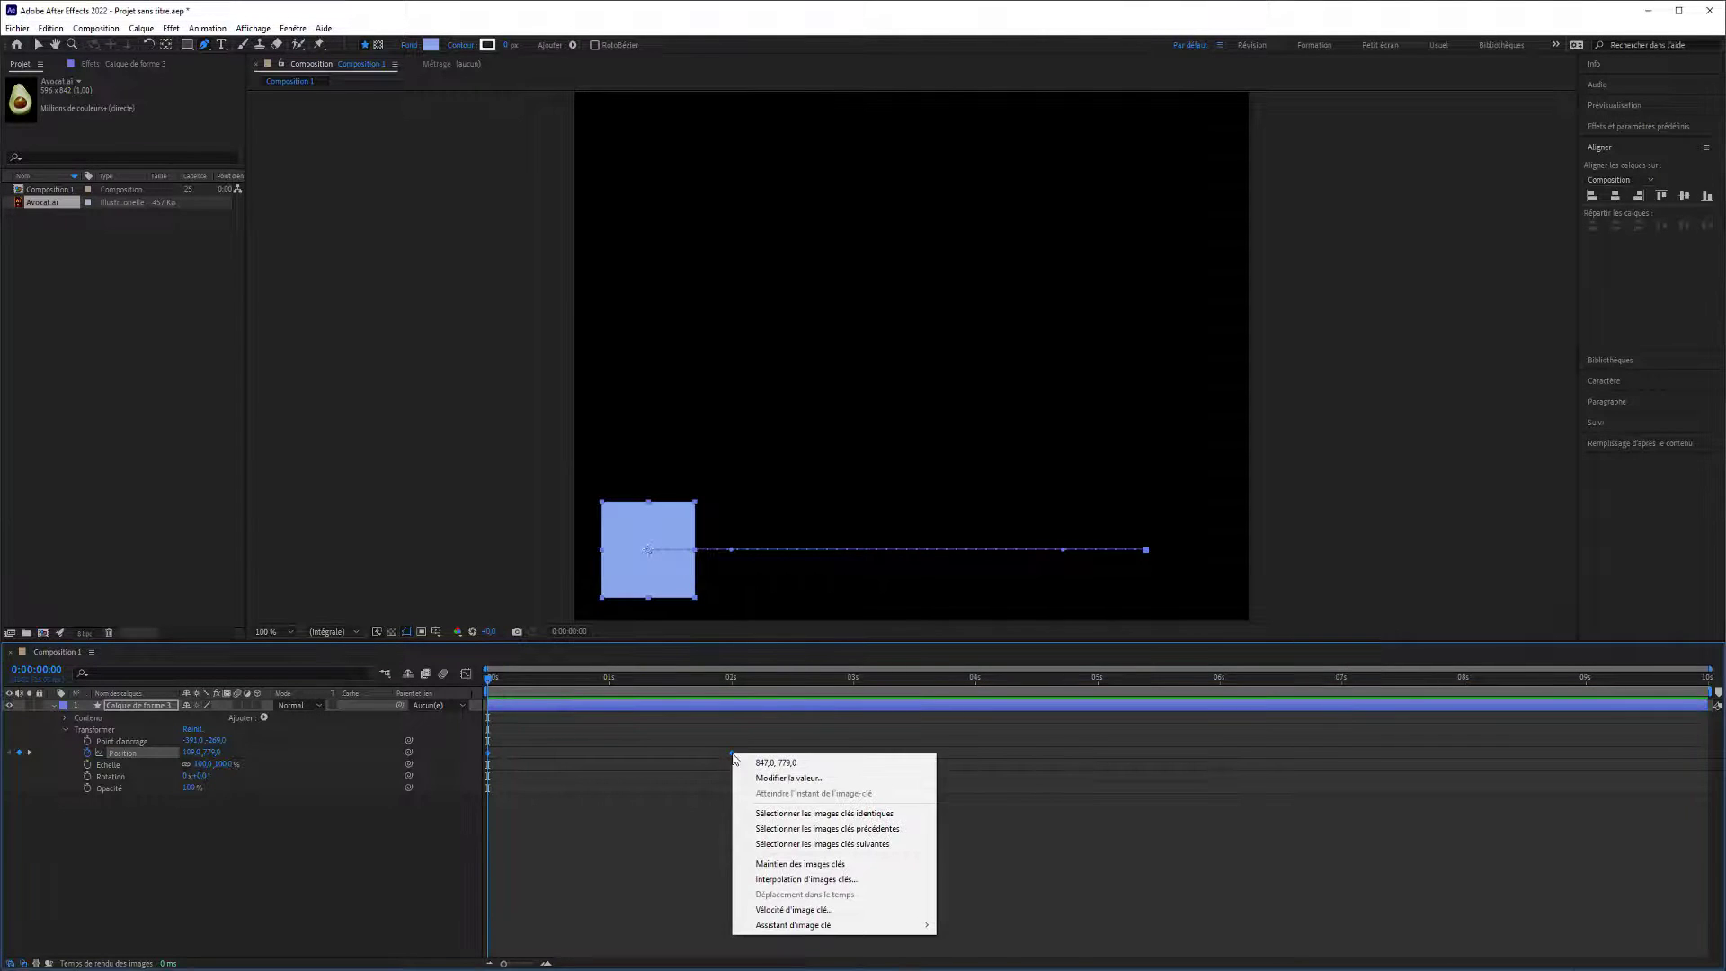
pyautogui.moveTo(793, 932)
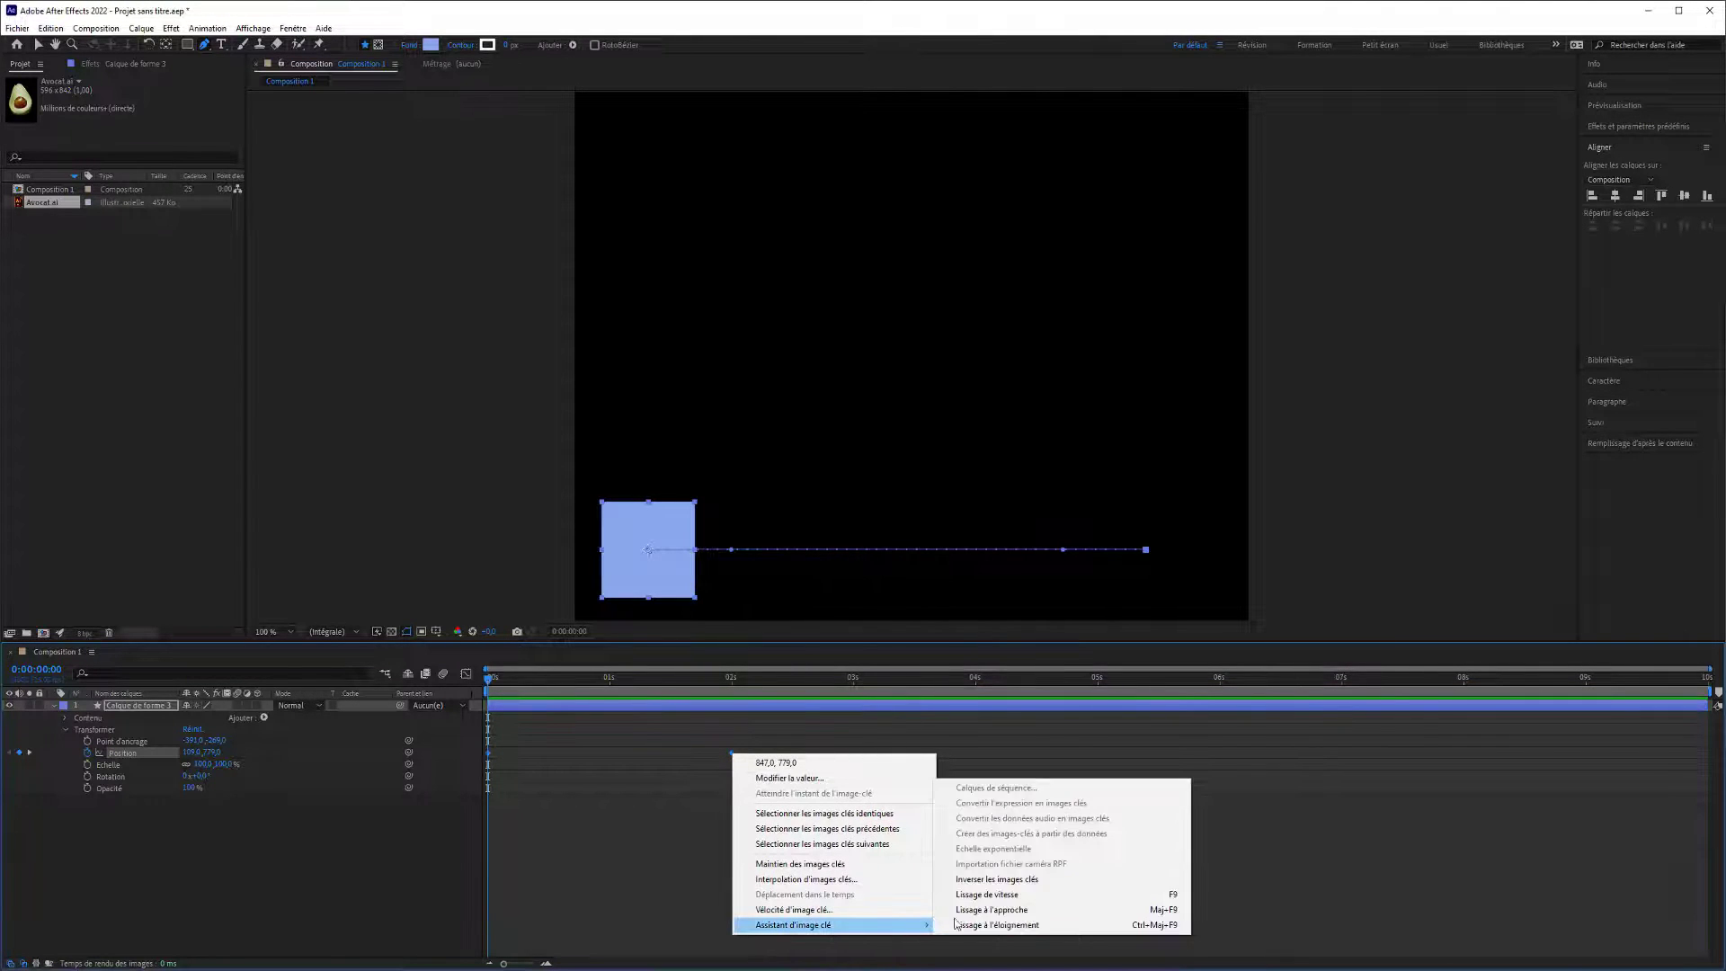
pyautogui.click(1005, 911)
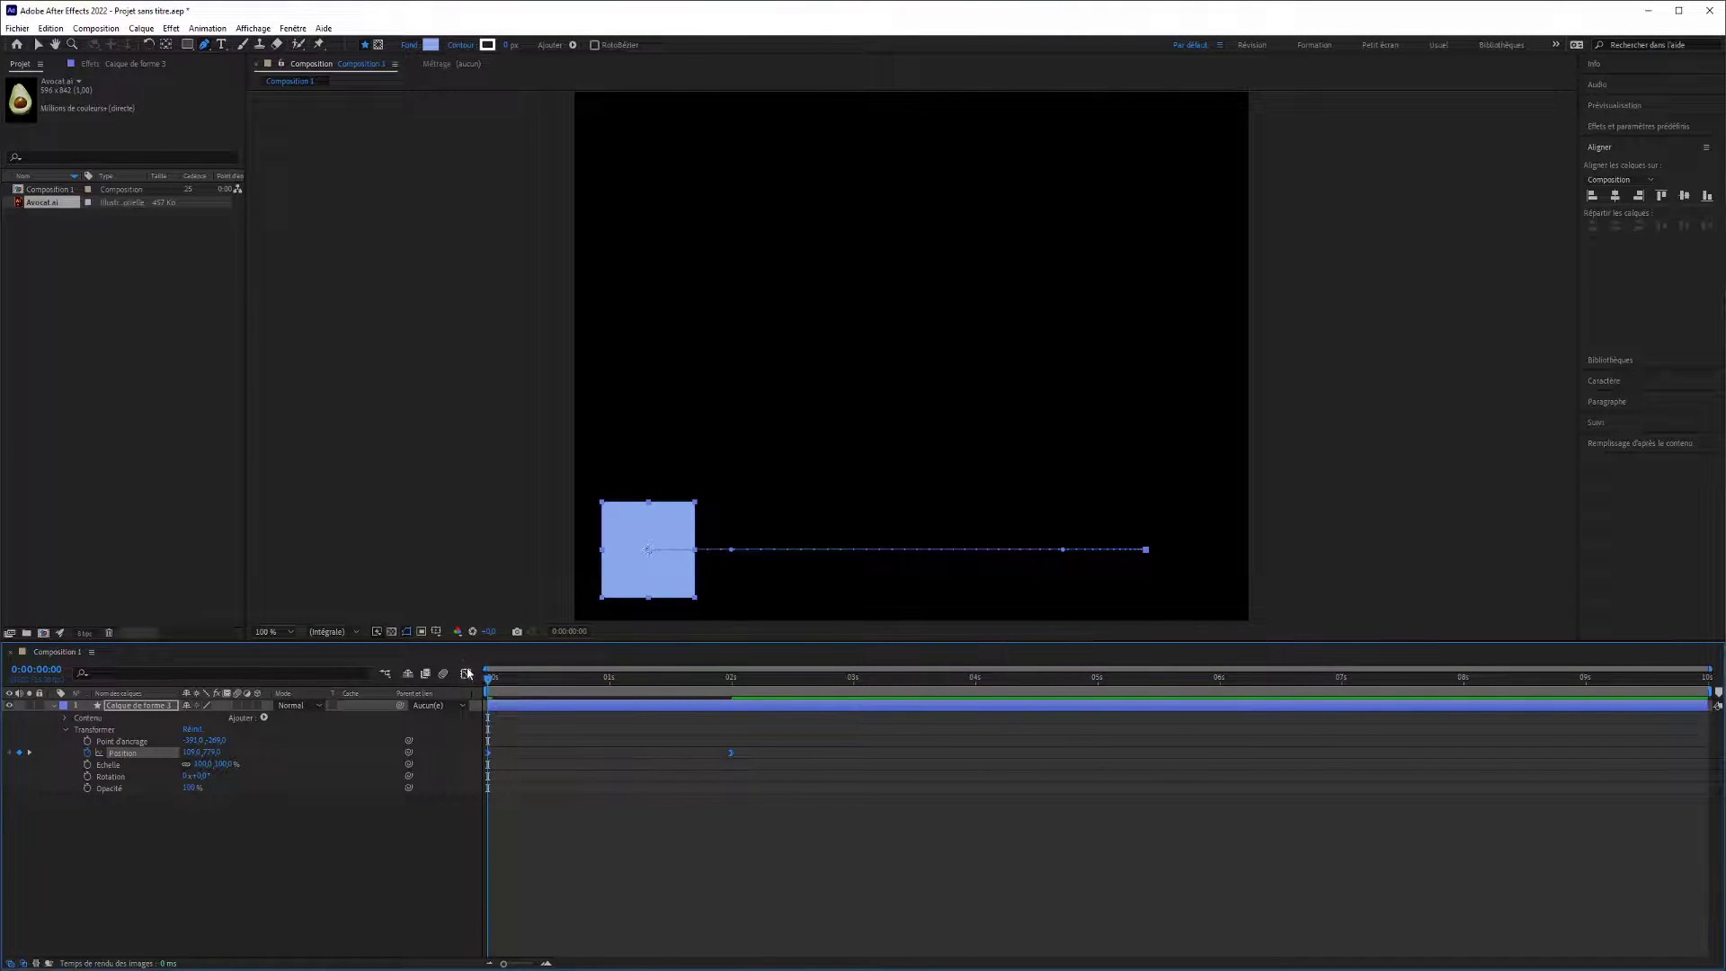
# Preview the square's eased movement, return to the start, and show its Position curves in the Graph Editor.
pyautogui.press('space')
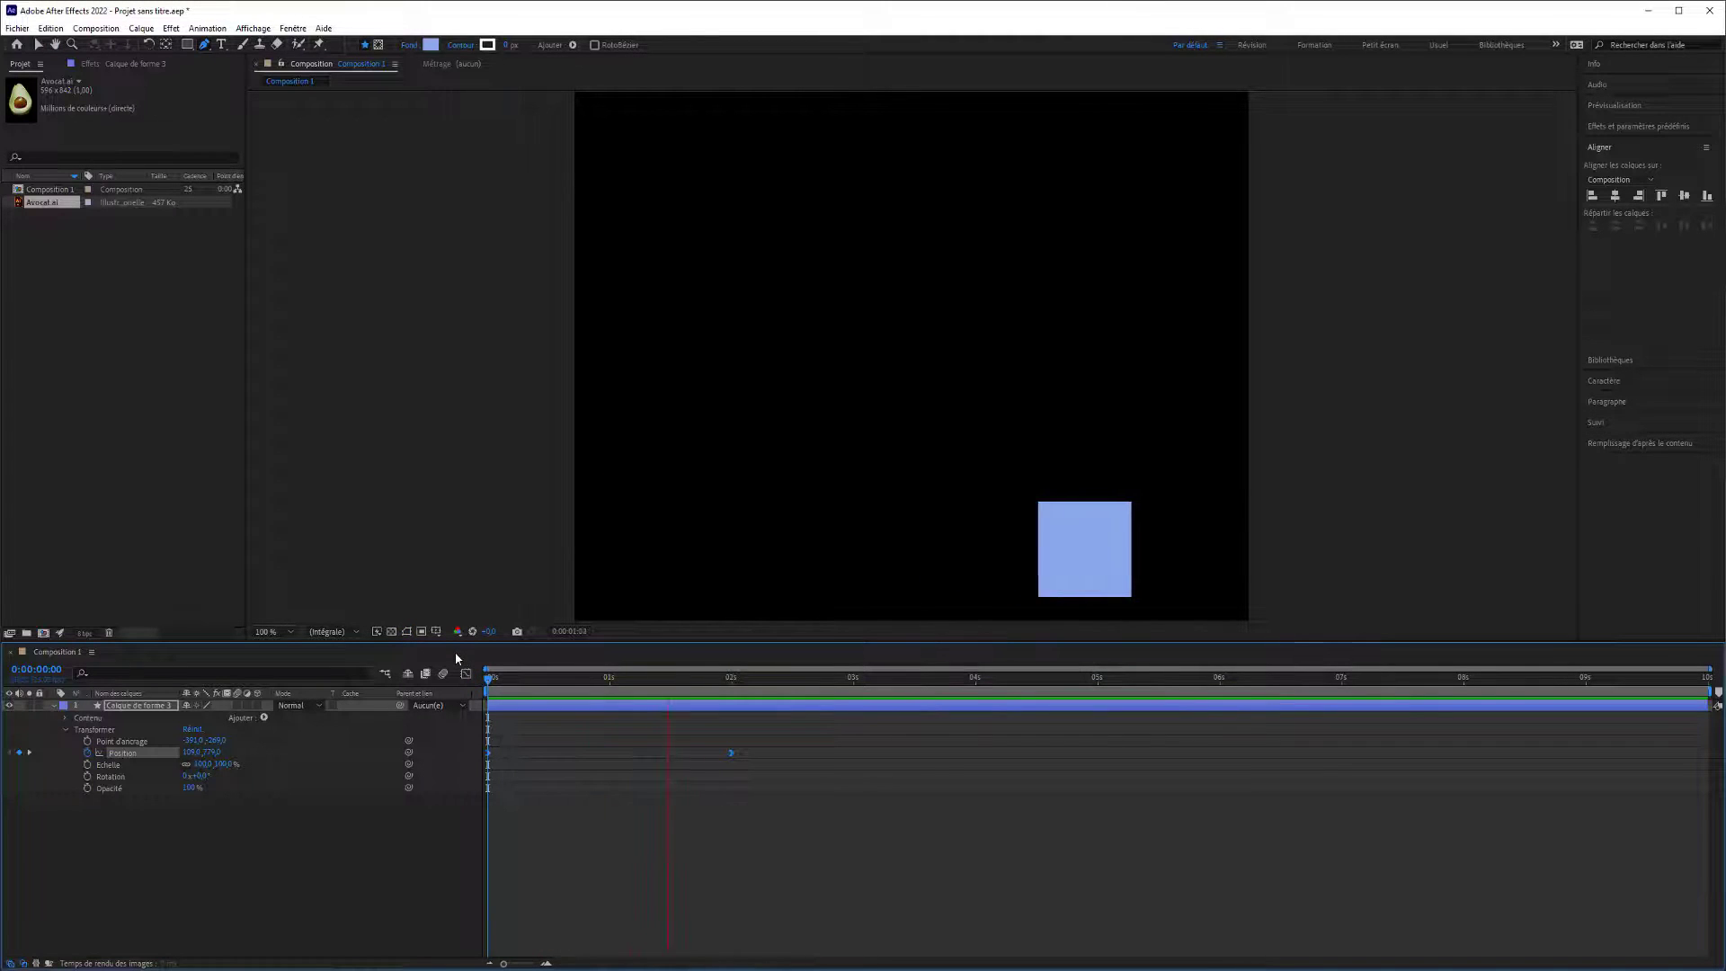
pyautogui.press('space')
pyautogui.press('g')
pyautogui.moveTo(544, 686); pyautogui.dragTo(458, 686)
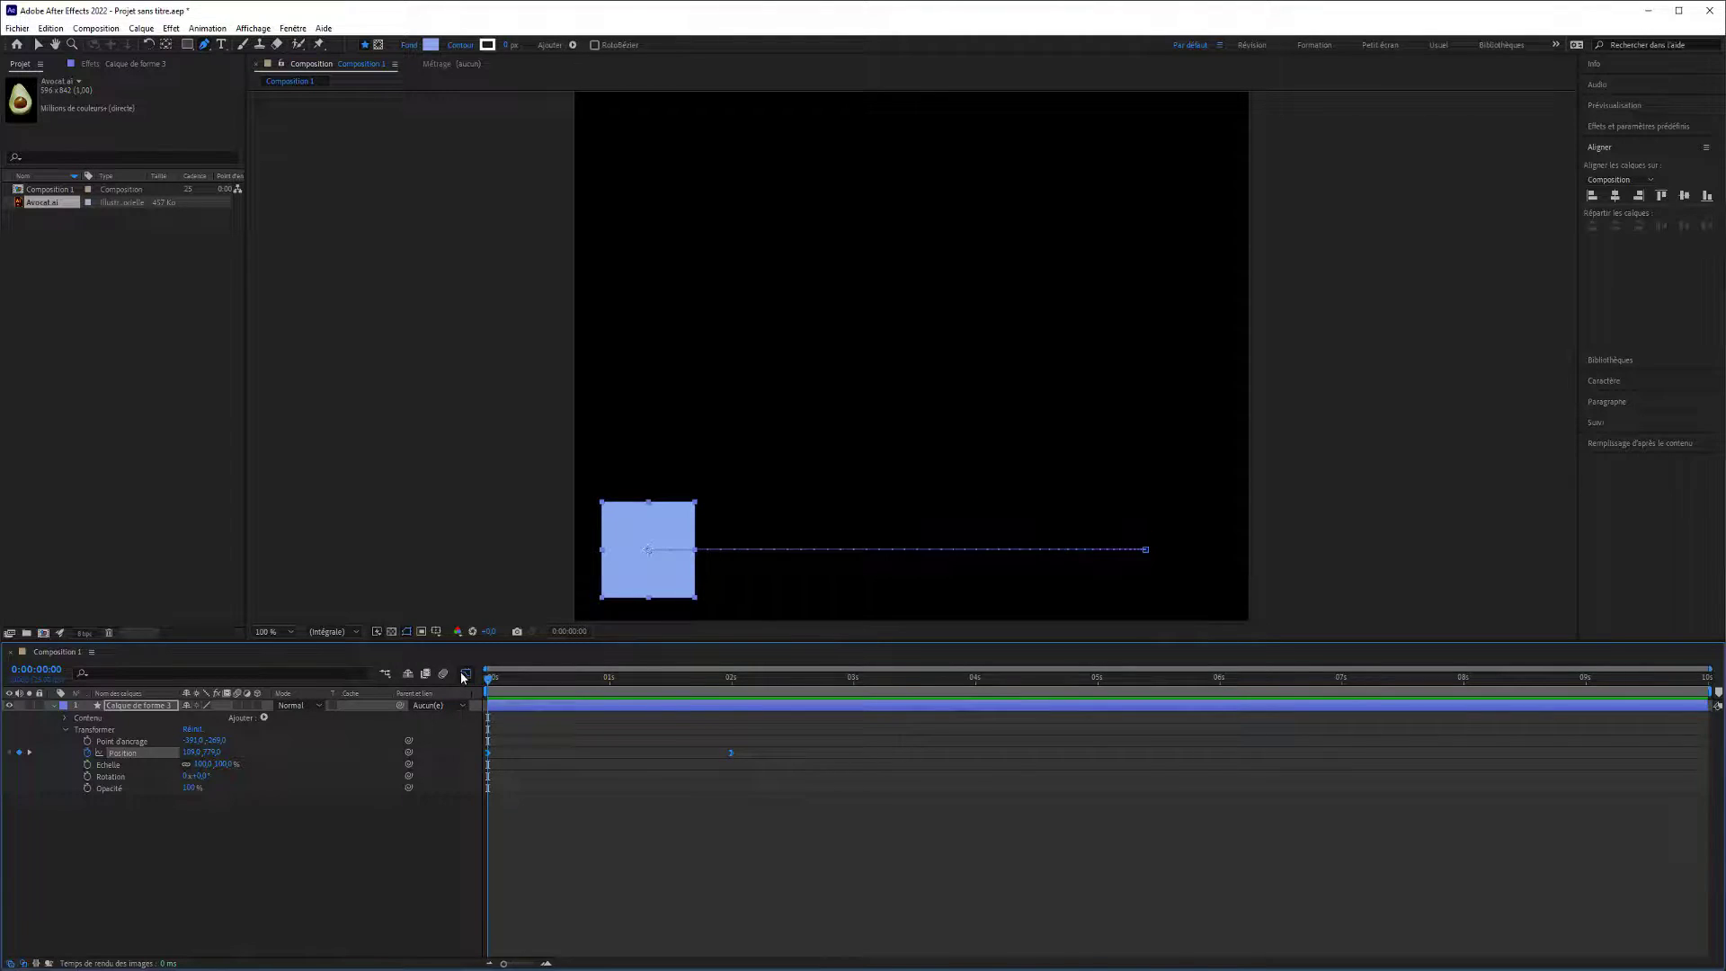
pyautogui.click(465, 674)
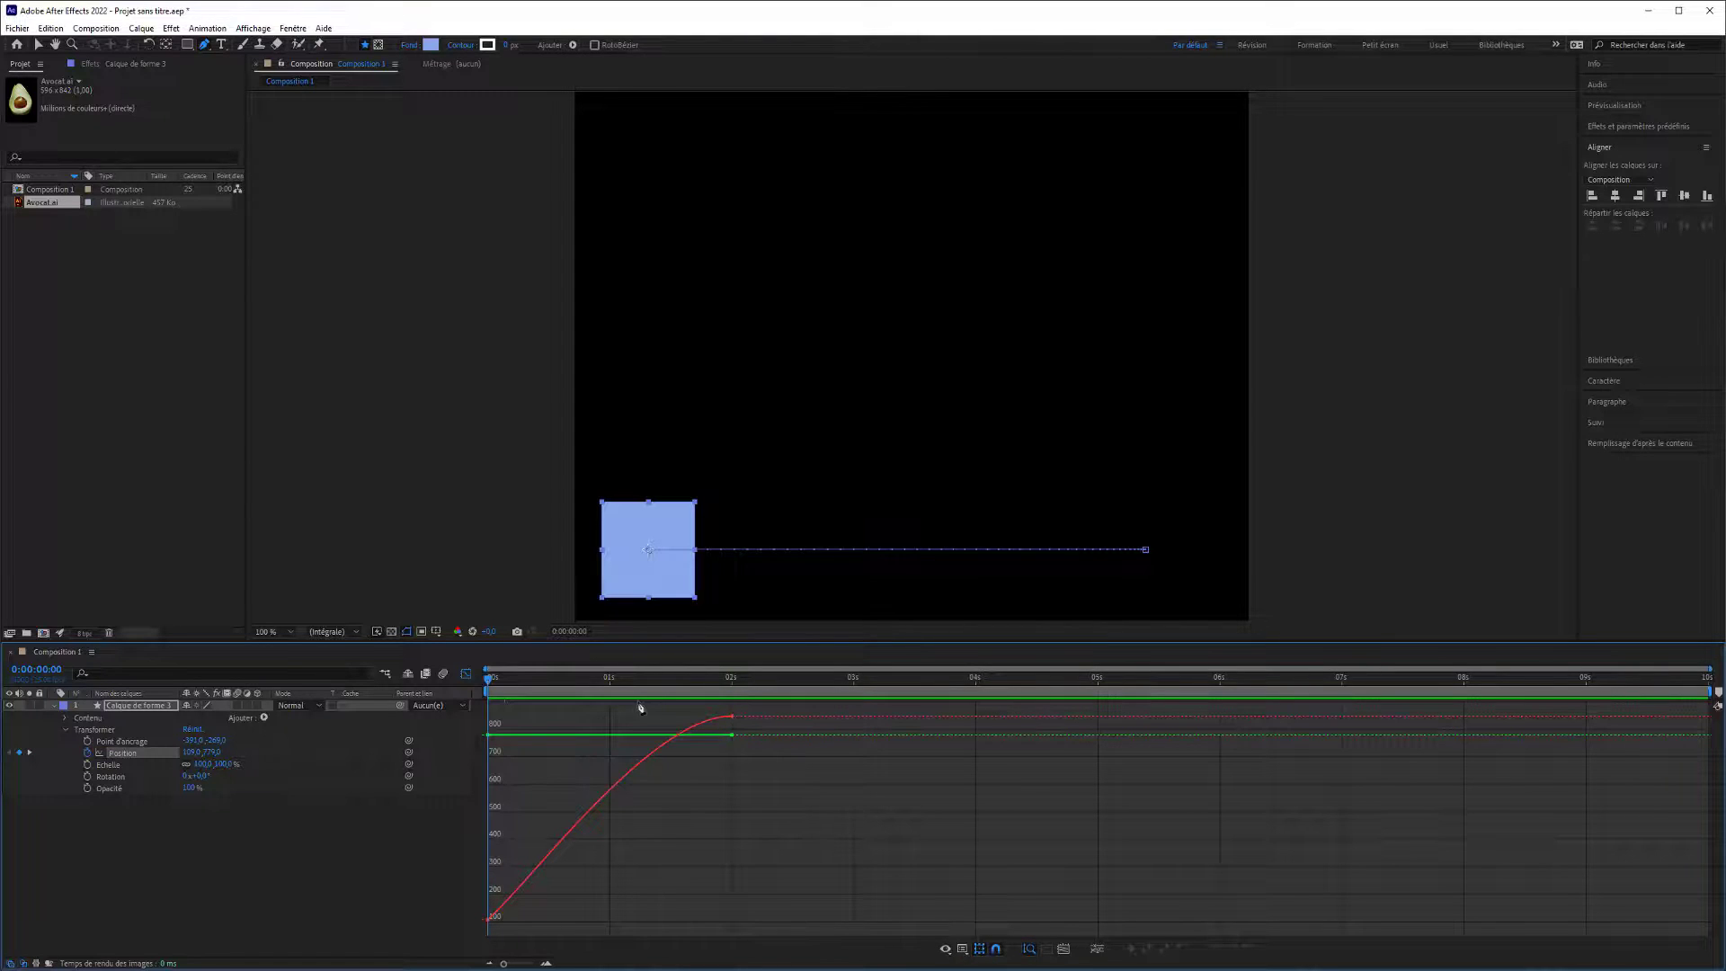
pyautogui.click(680, 736)
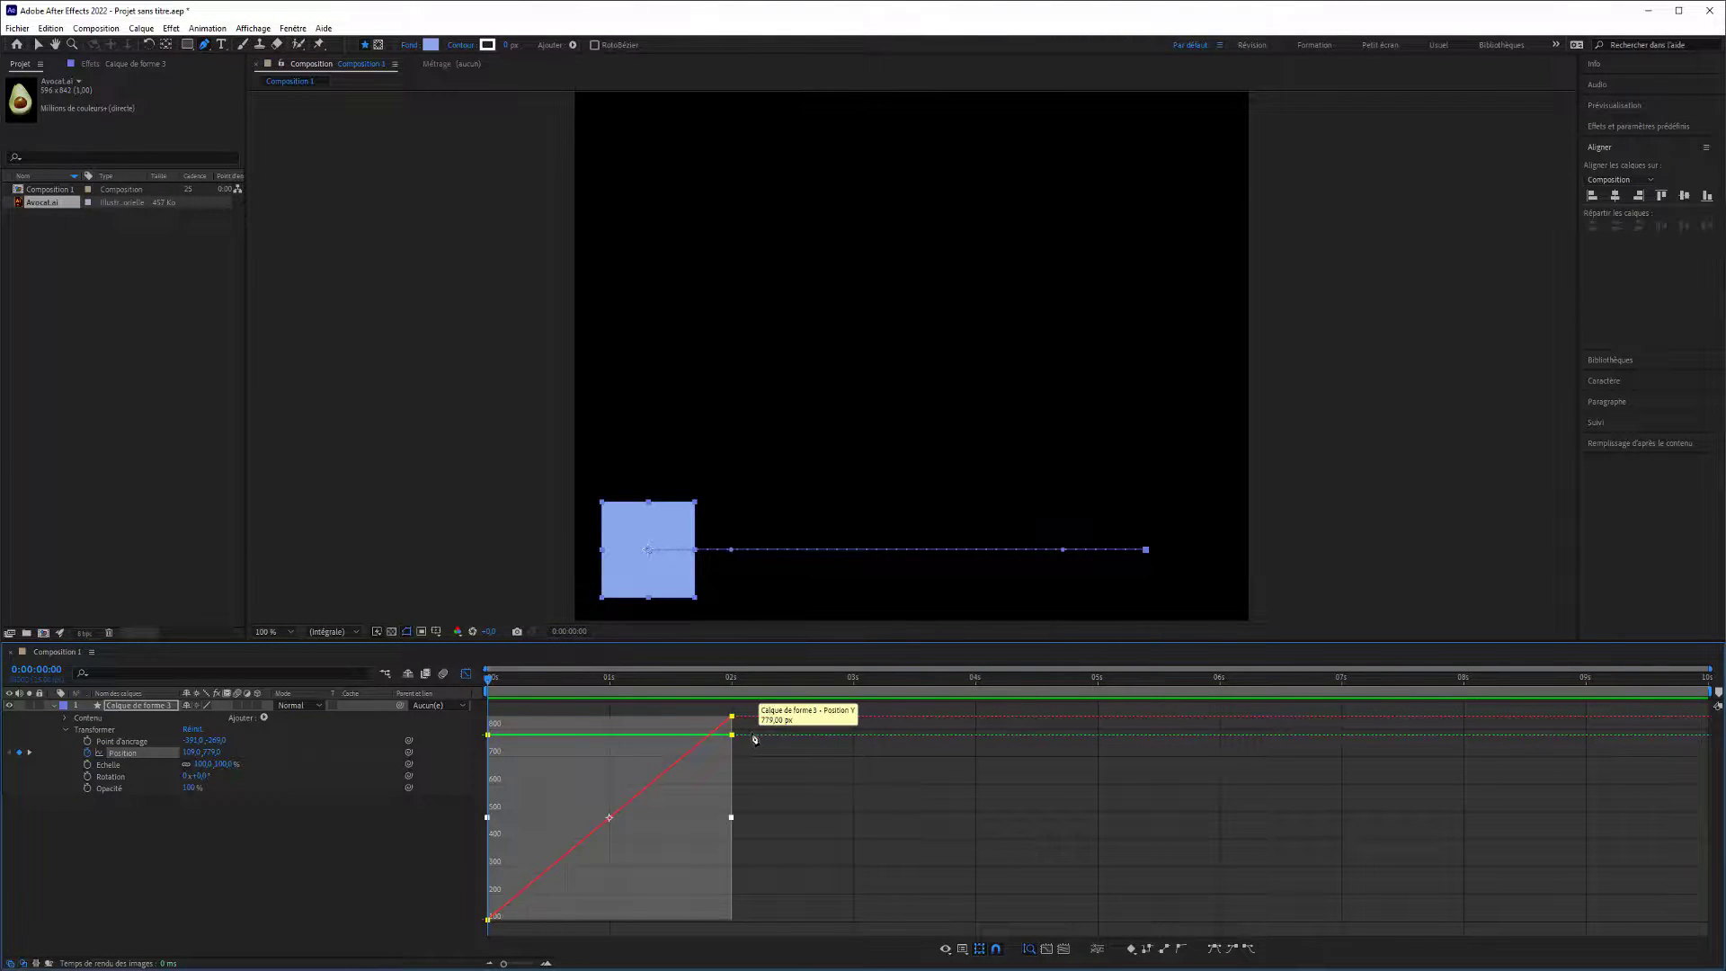
pyautogui.press('F9')
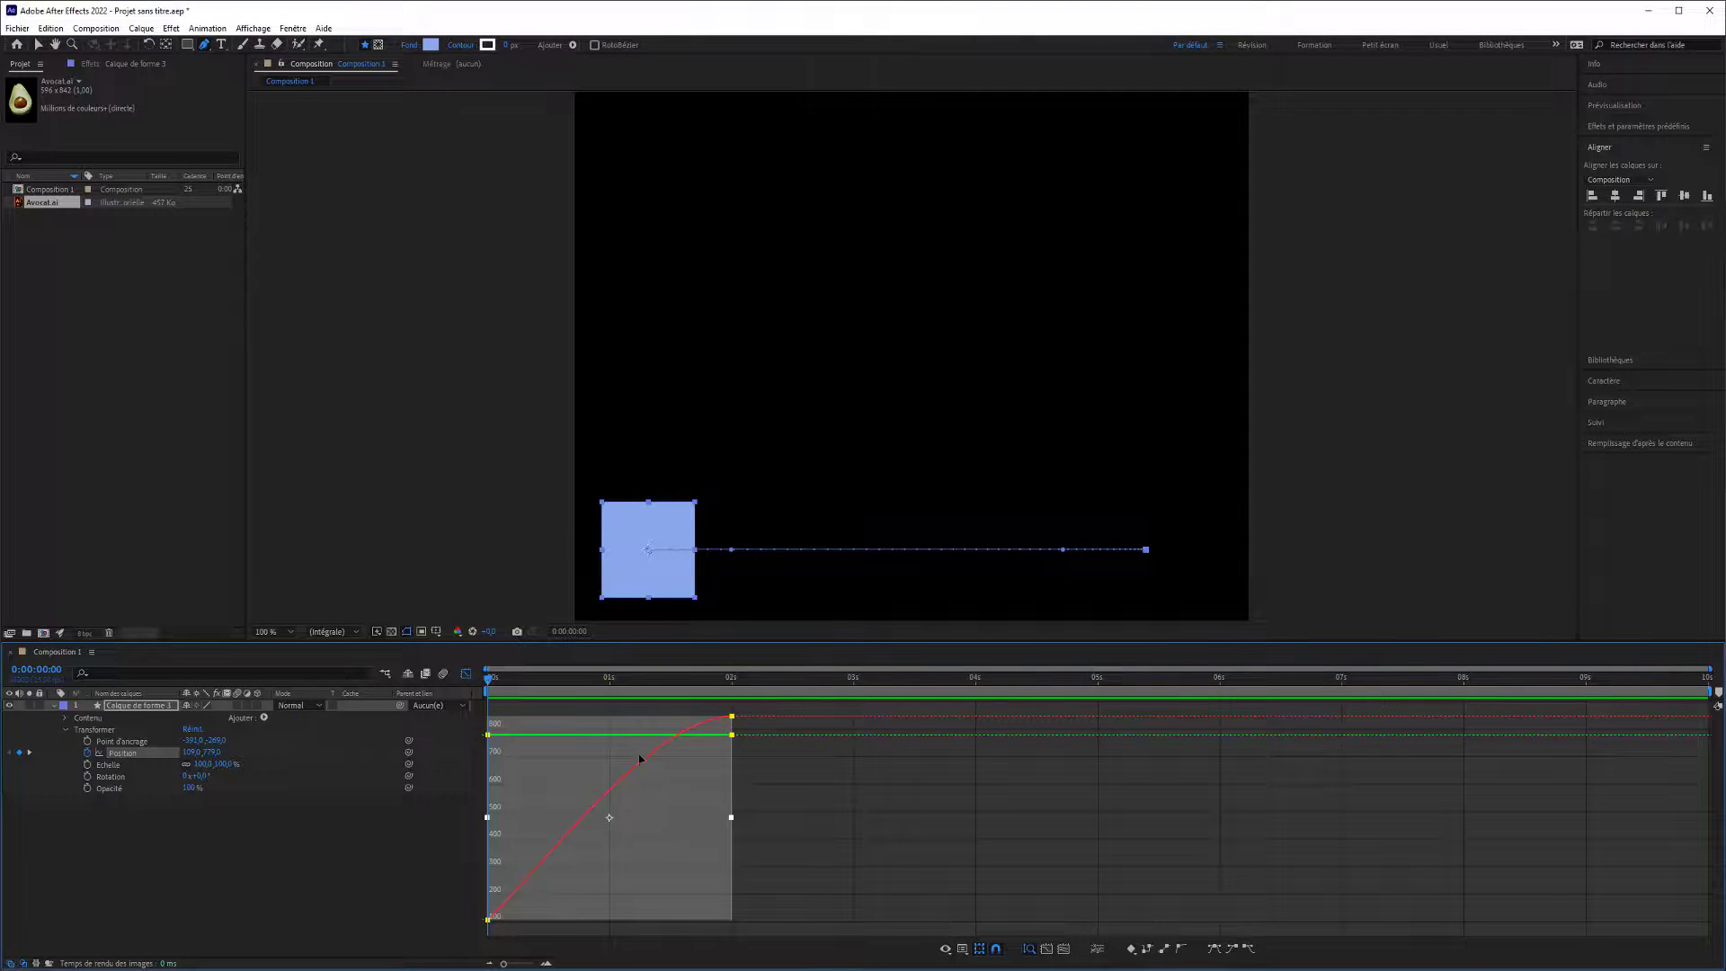
pyautogui.click(732, 718)
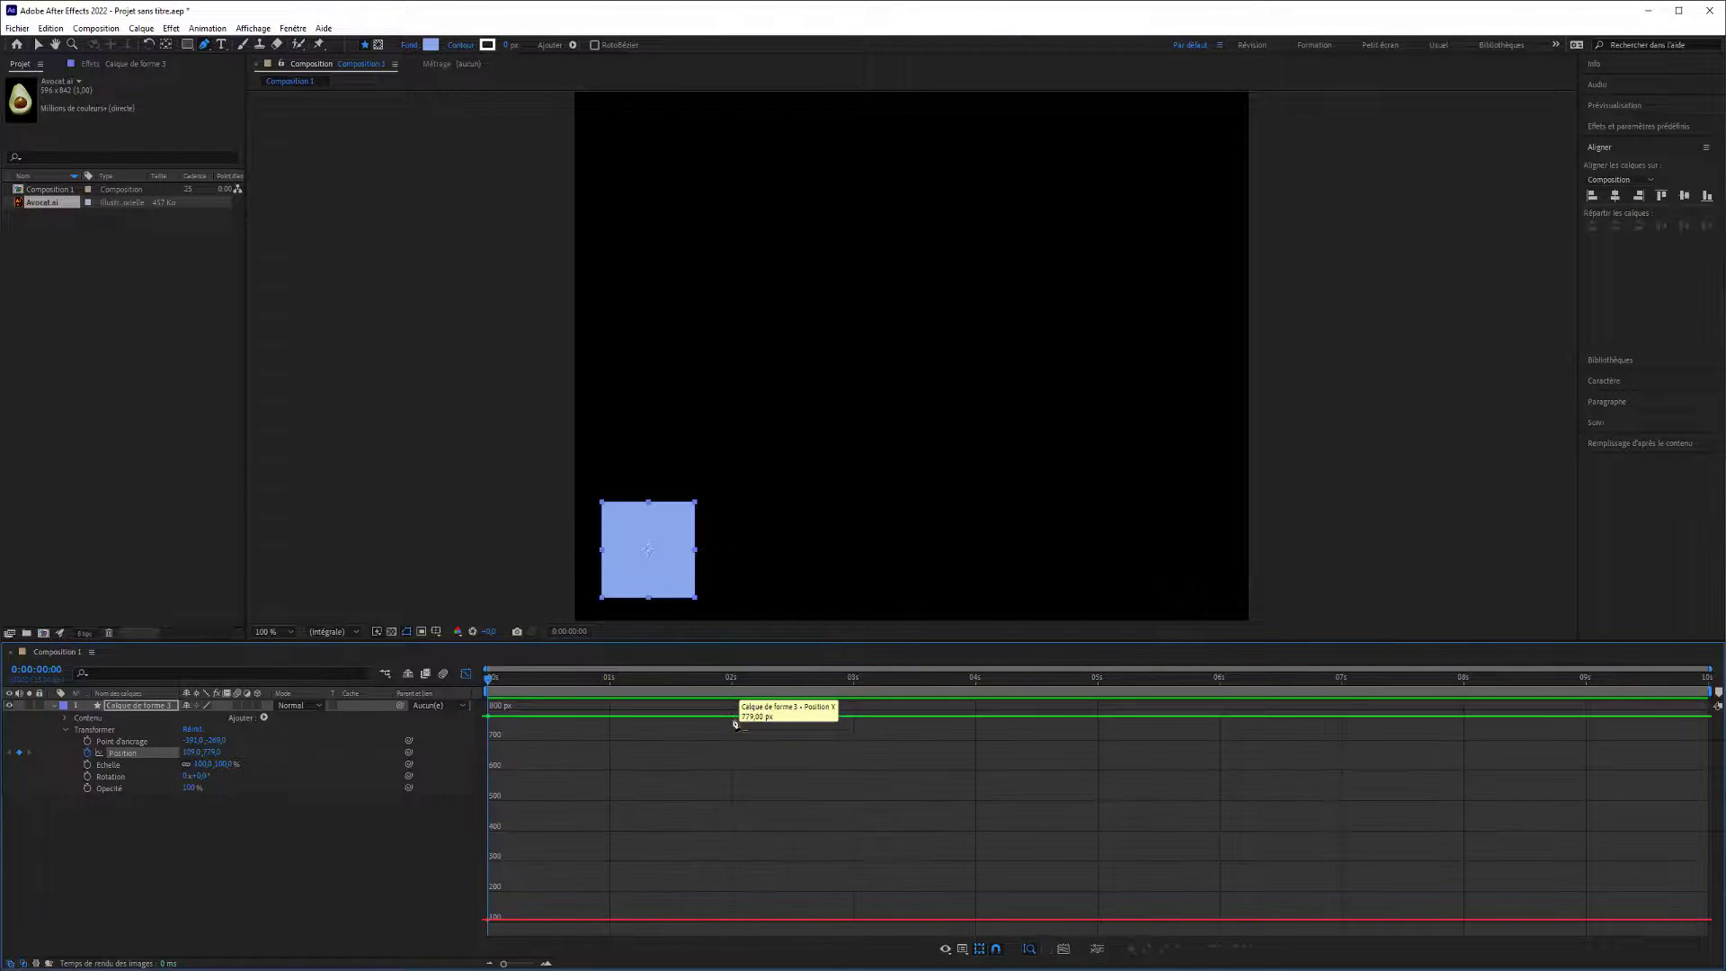
pyautogui.hotkey('ctrl', 'z')
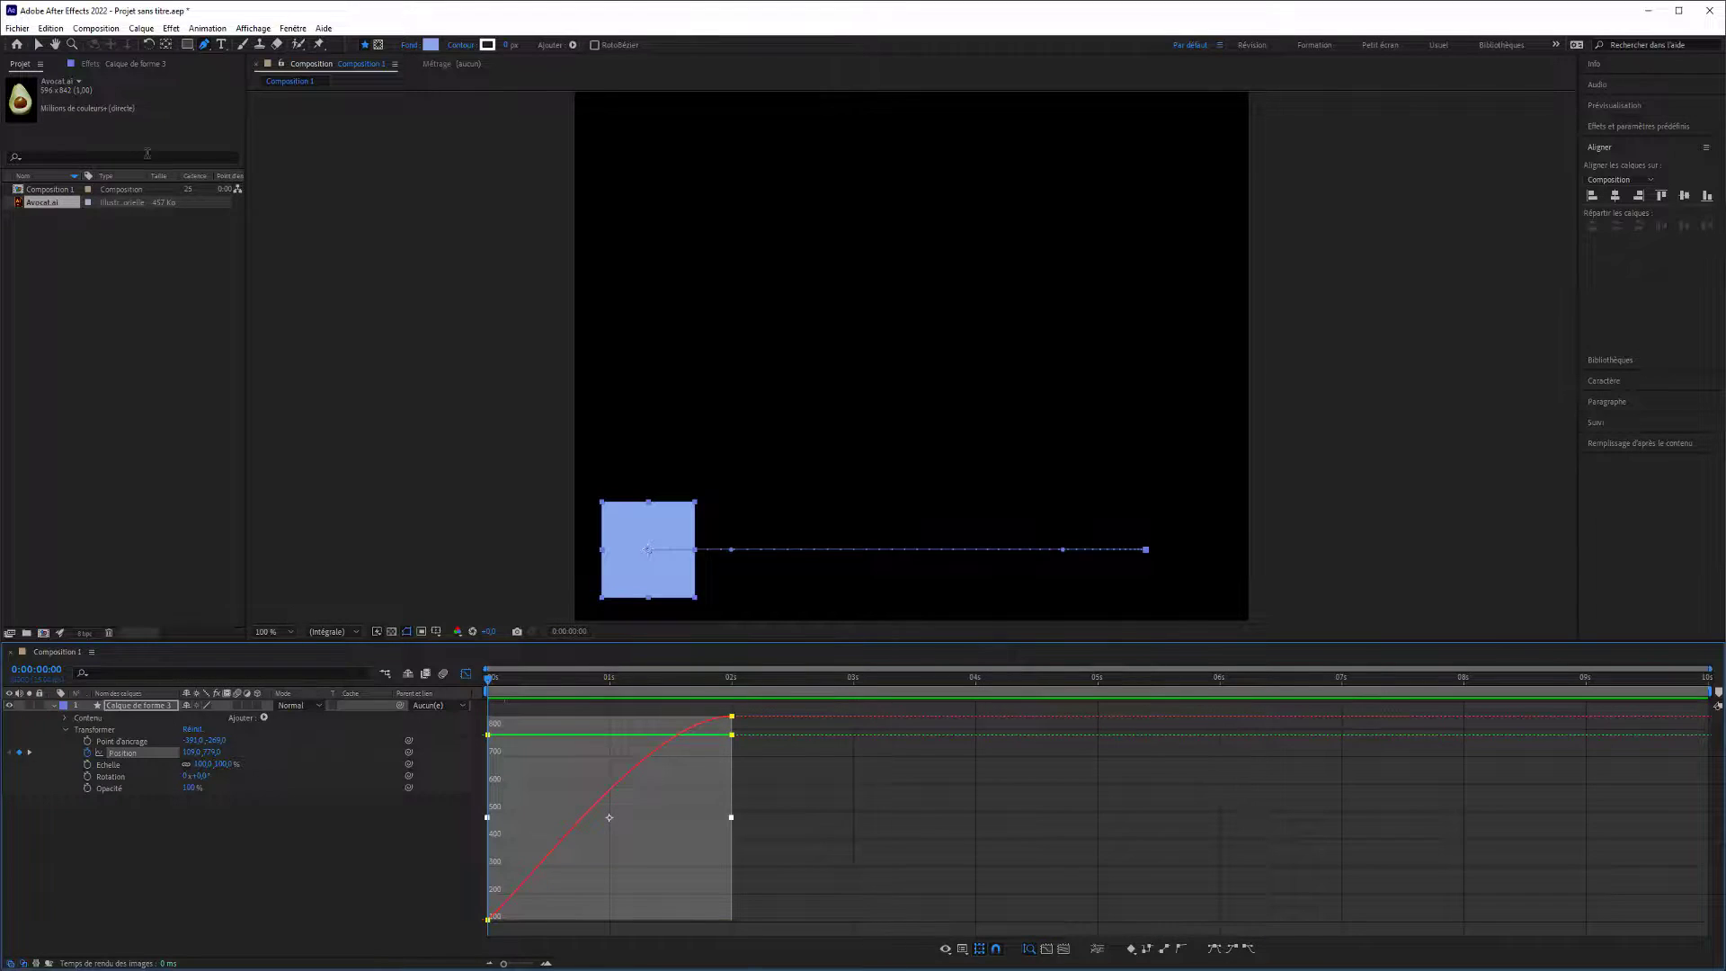
# With the Selection tool, slightly lower the X value of the last Position keyframe in the graph.
pyautogui.click(40, 44)
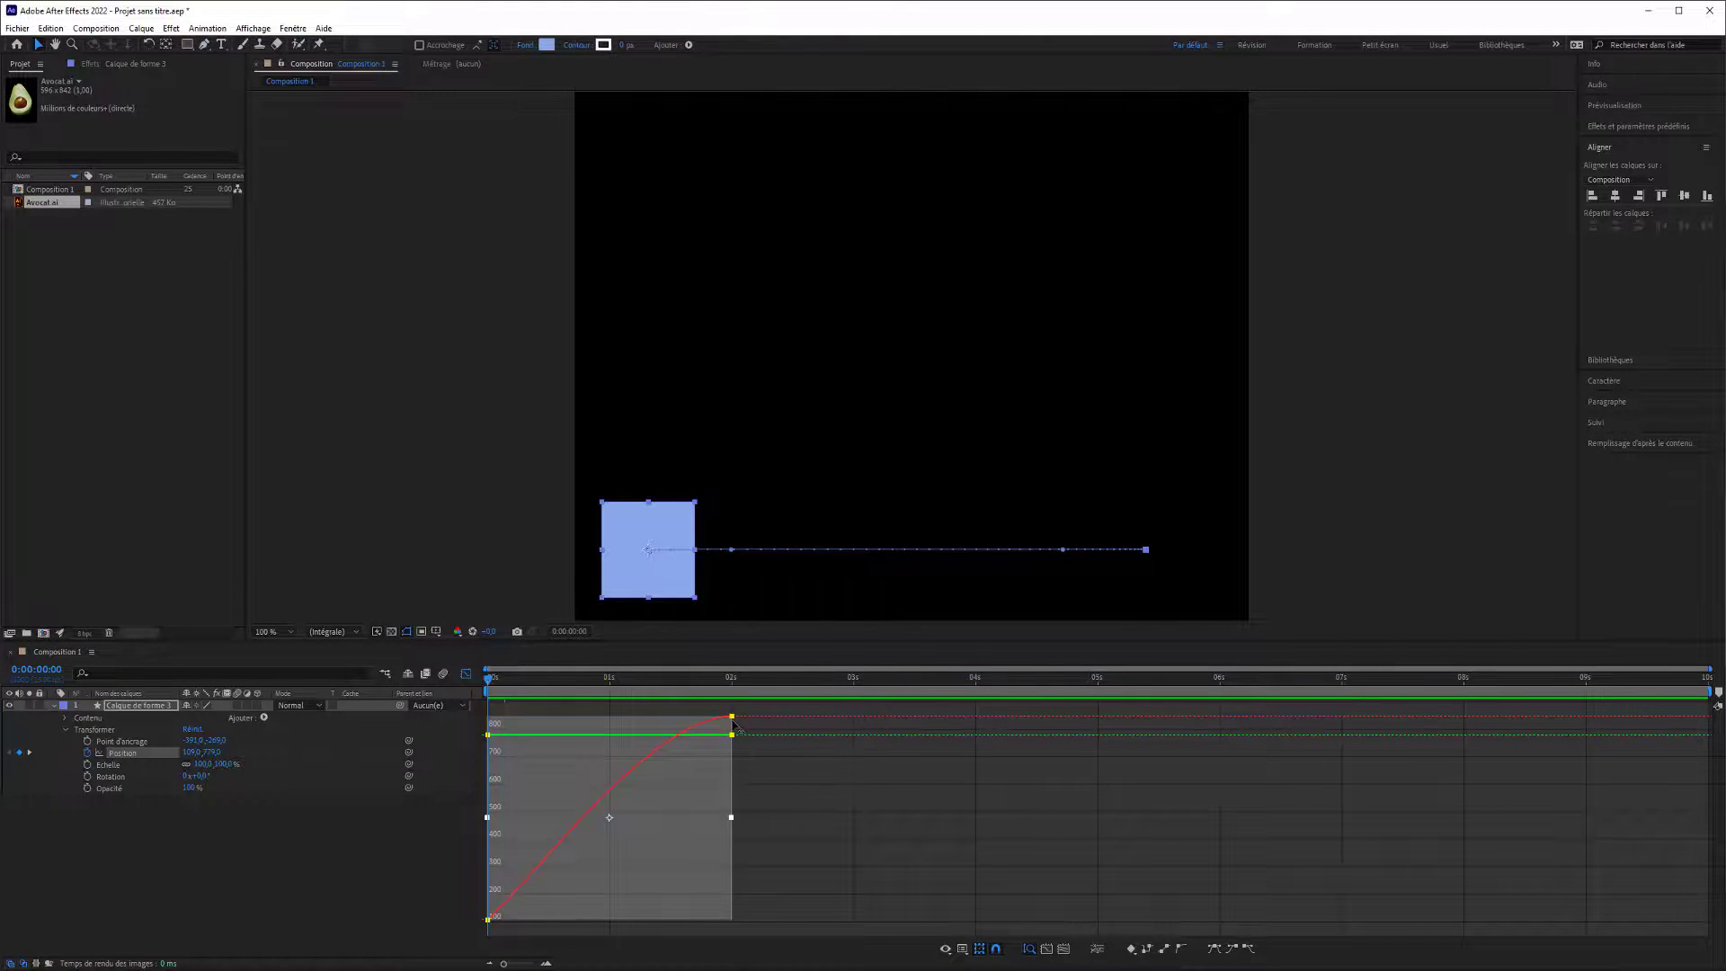
pyautogui.moveTo(763, 707)
pyautogui.mouseDown()
pyautogui.moveTo(699, 722)
pyautogui.moveTo(733, 721)
pyautogui.mouseUp()
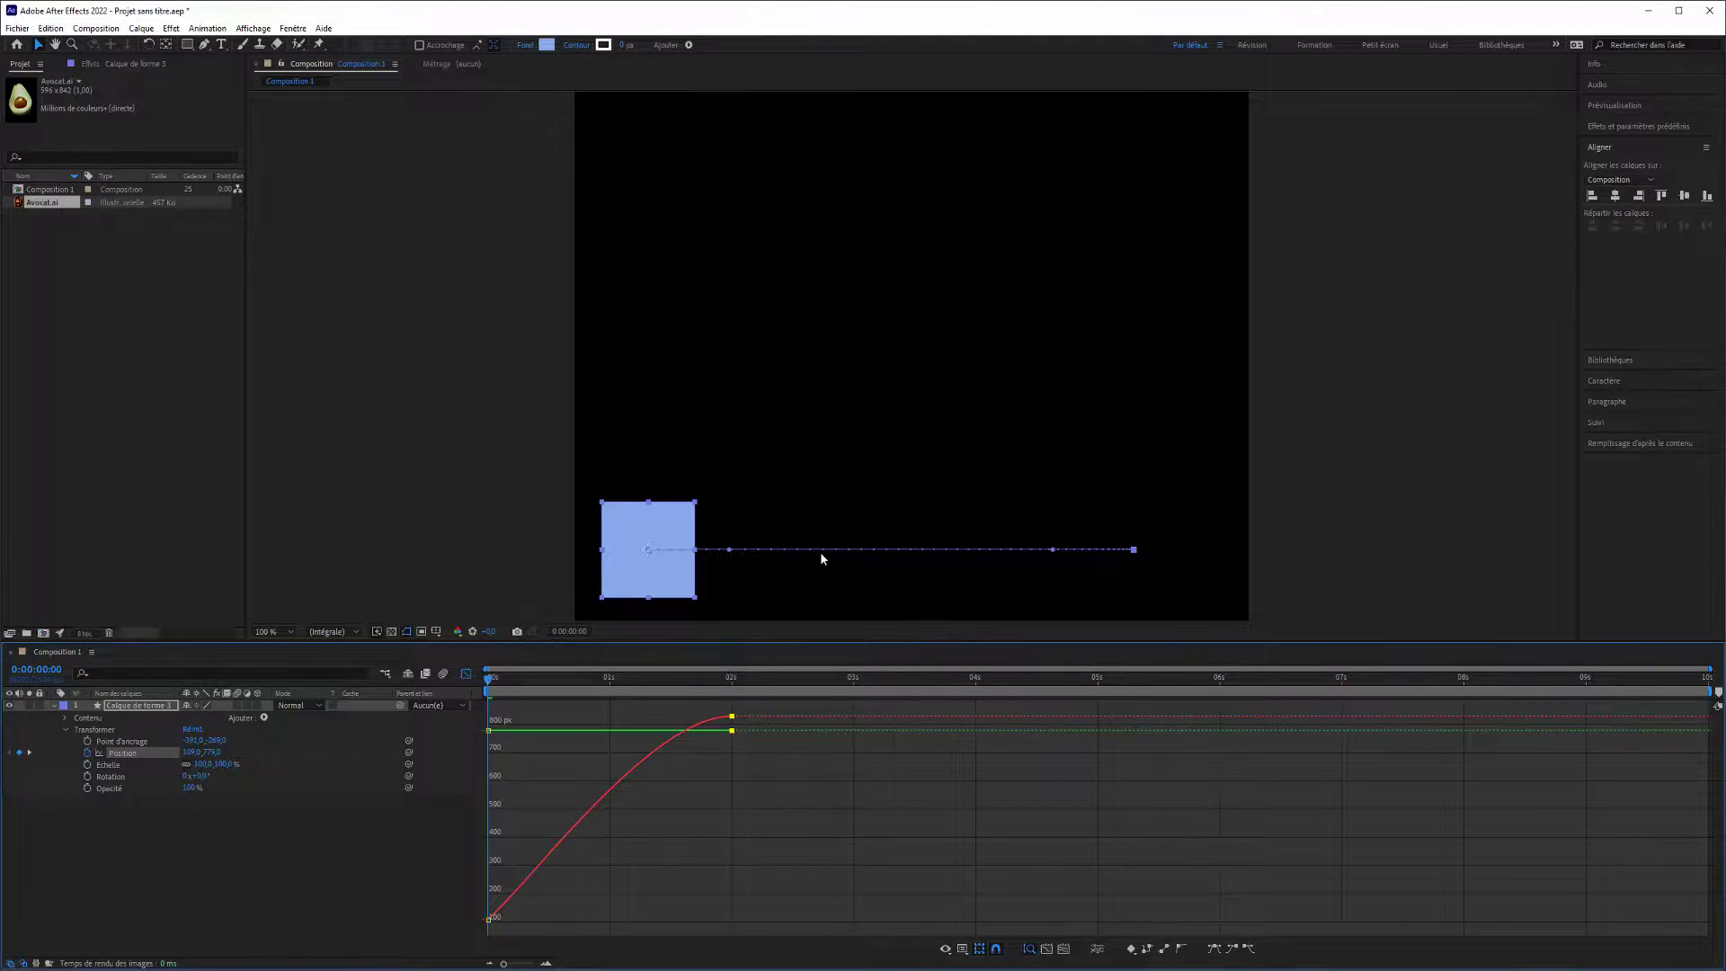
# Add a Pen tool point midway along the square's motion path, give it slanted curve handles, and raise it so the path arches upward.
pyautogui.click(205, 45)
pyautogui.click(874, 549)
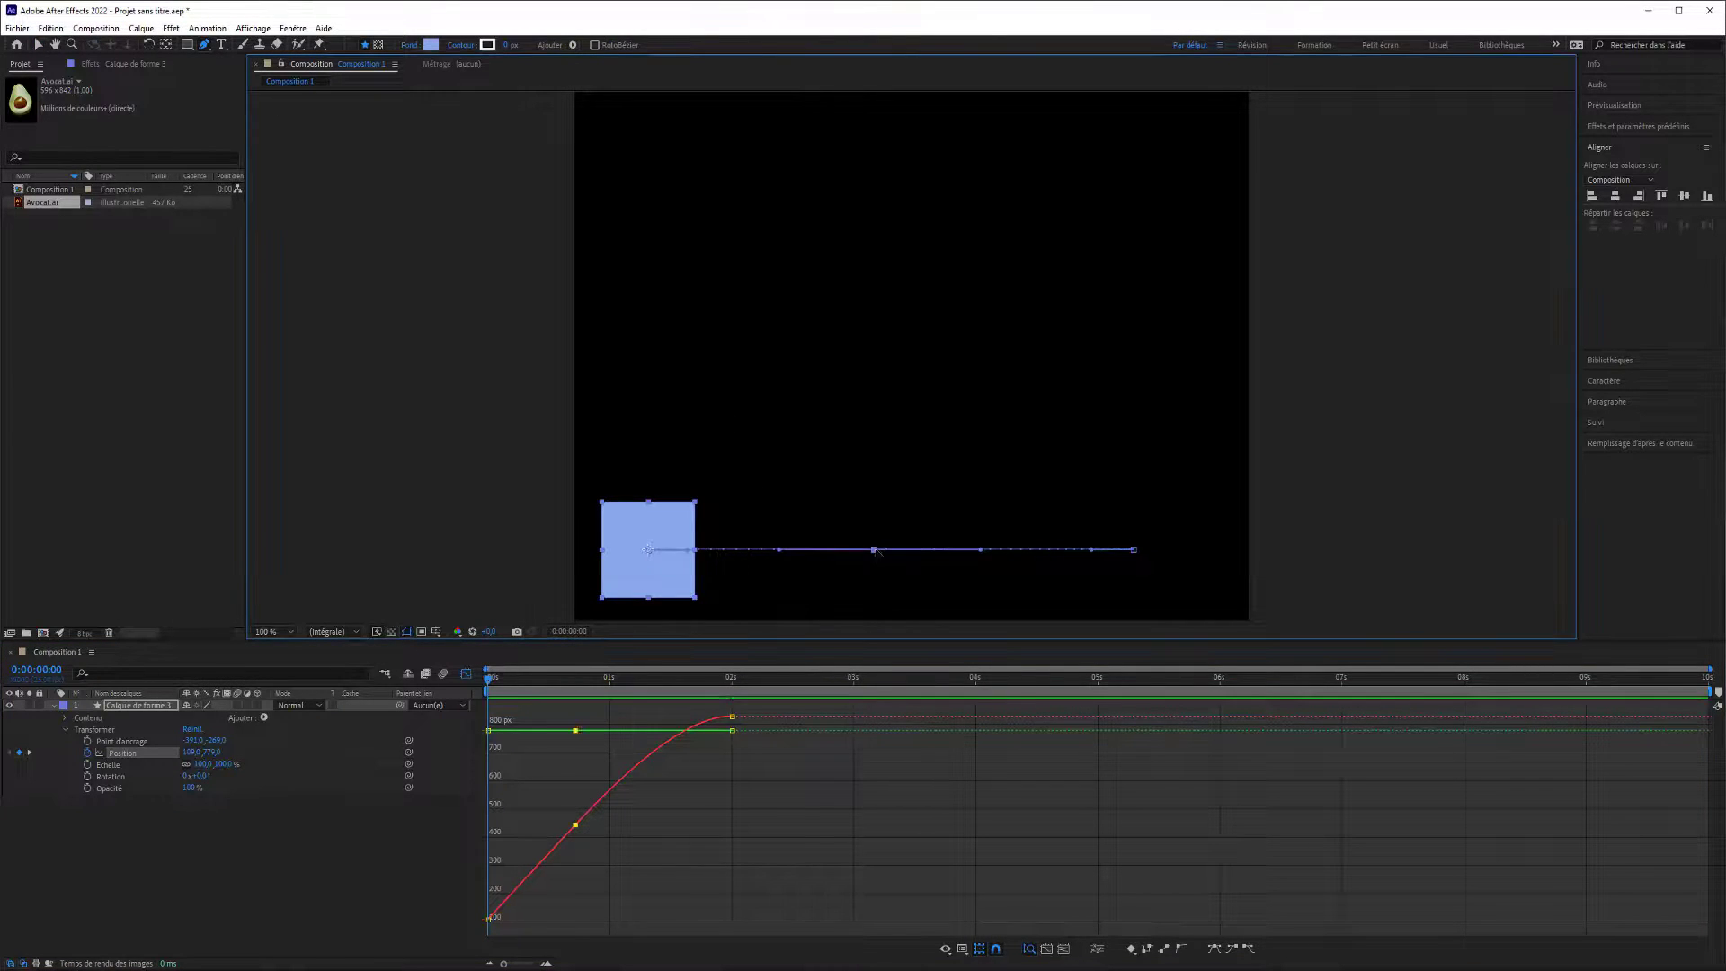
pyautogui.moveTo(874, 549); pyautogui.dragTo(913, 589)
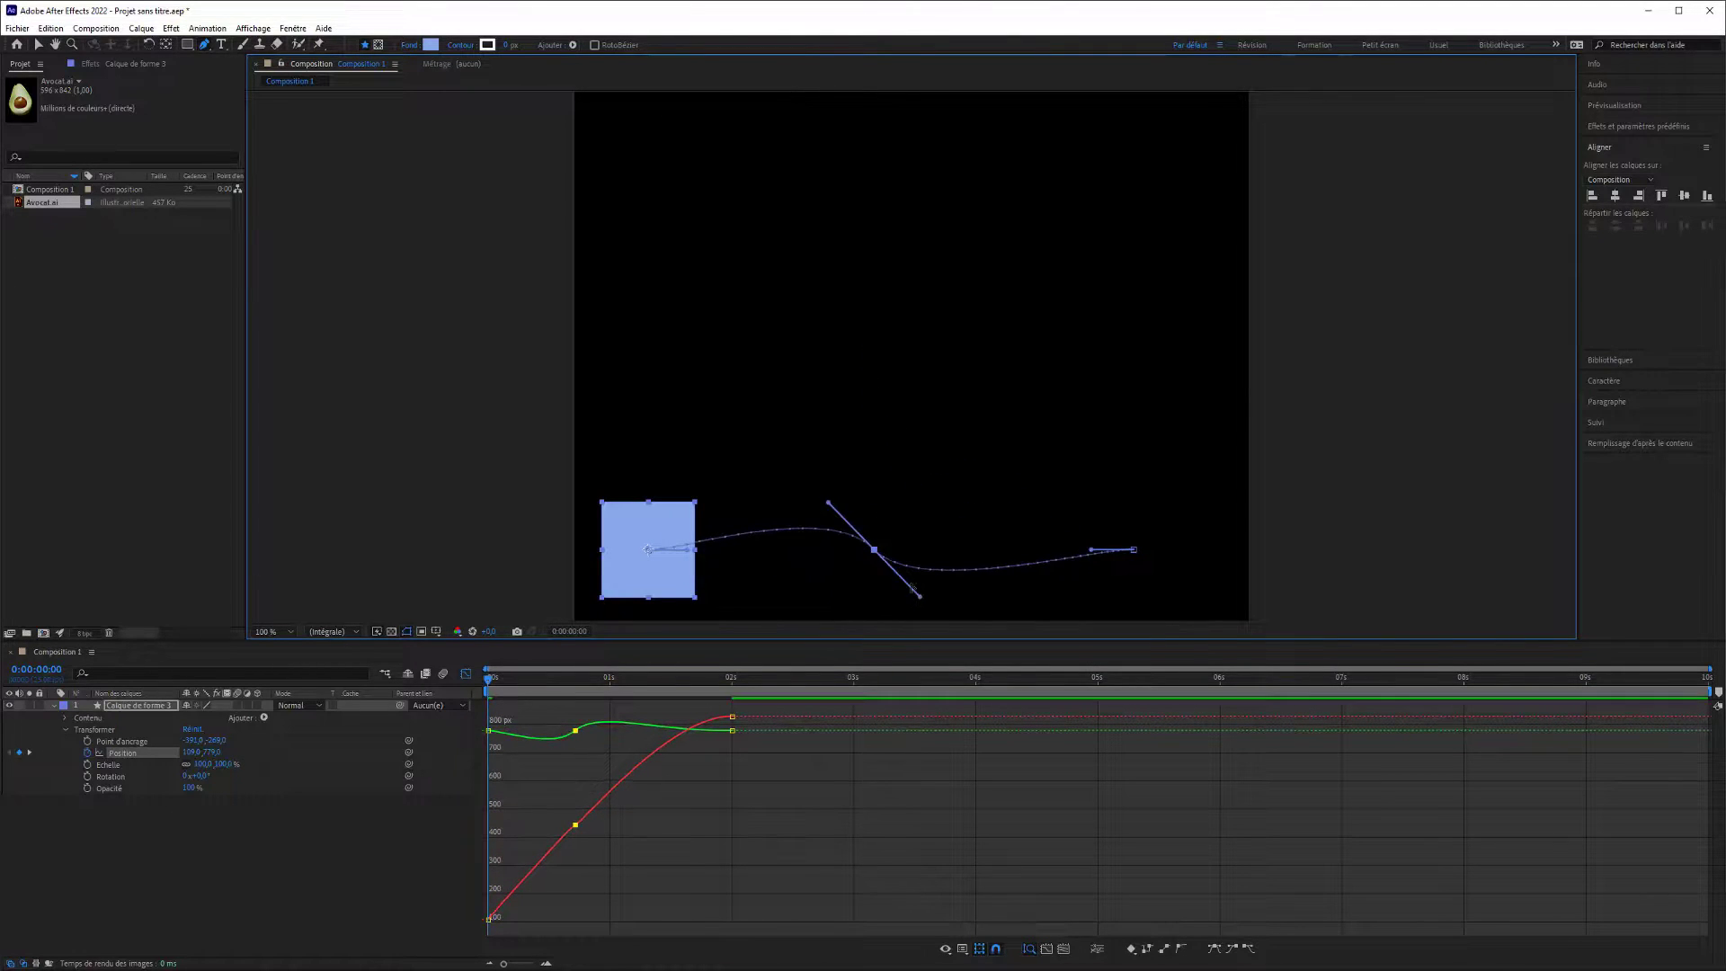
pyautogui.click(38, 44)
pyautogui.moveTo(874, 550); pyautogui.dragTo(893, 430)
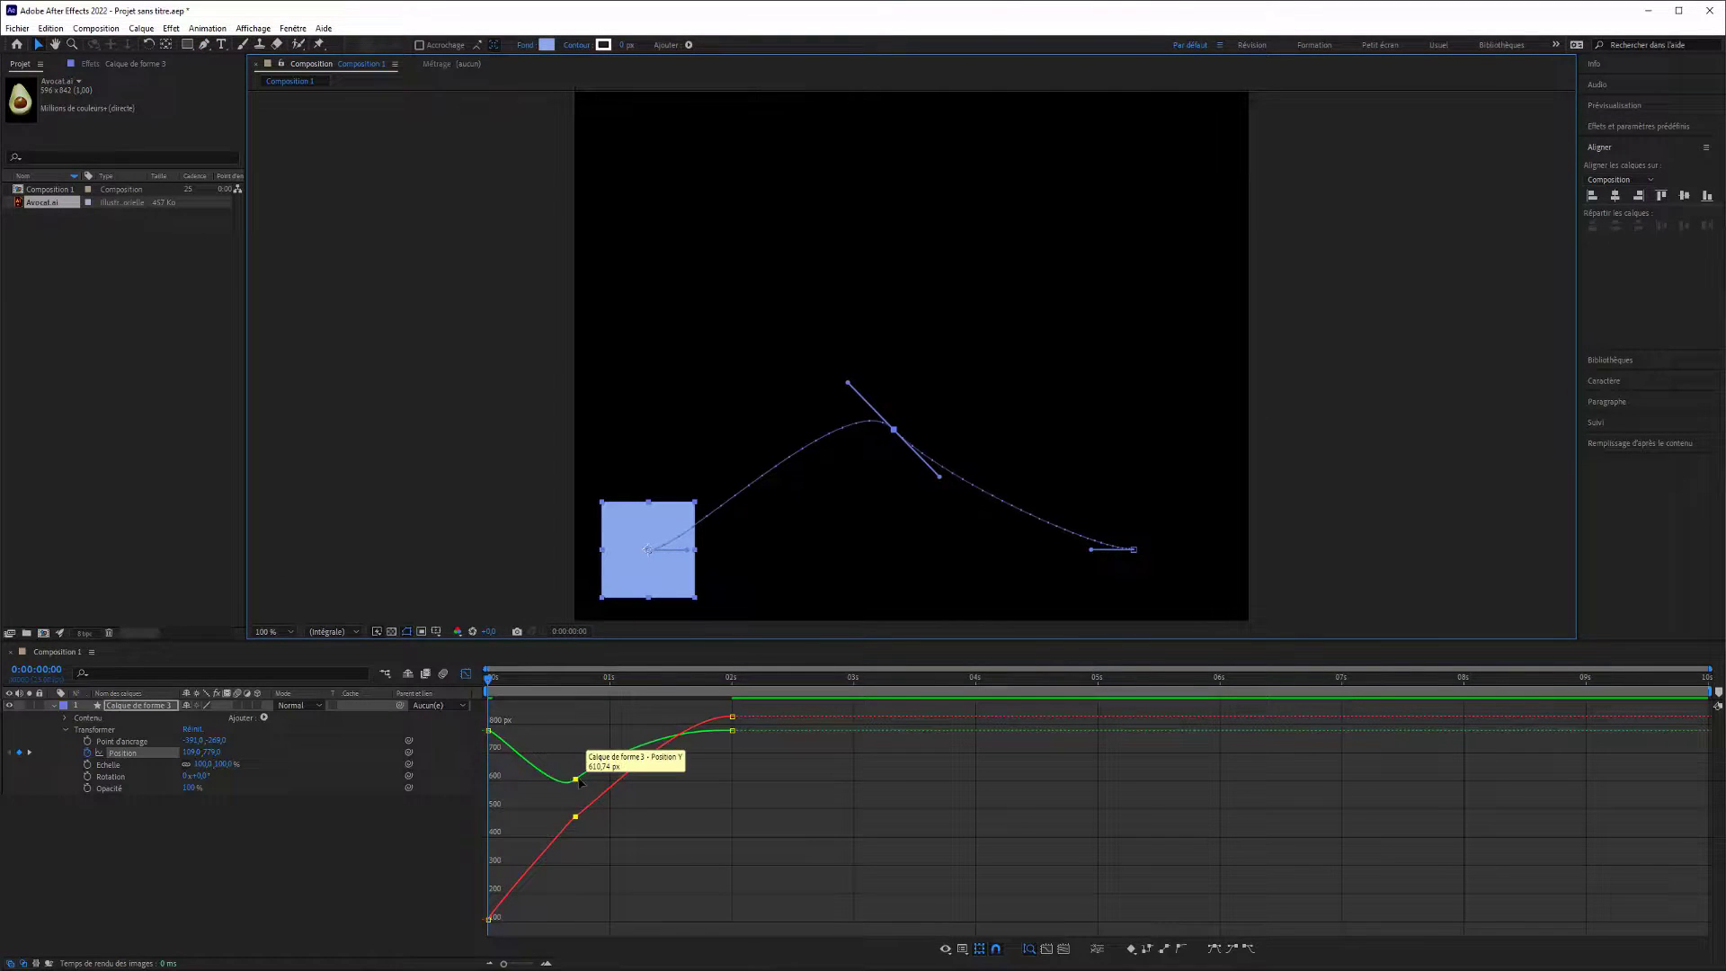
# Convert the middle and last Position keyframes to Linear interpolation in the Graph Editor, after trying Auto Bezier.
pyautogui.click(581, 776)
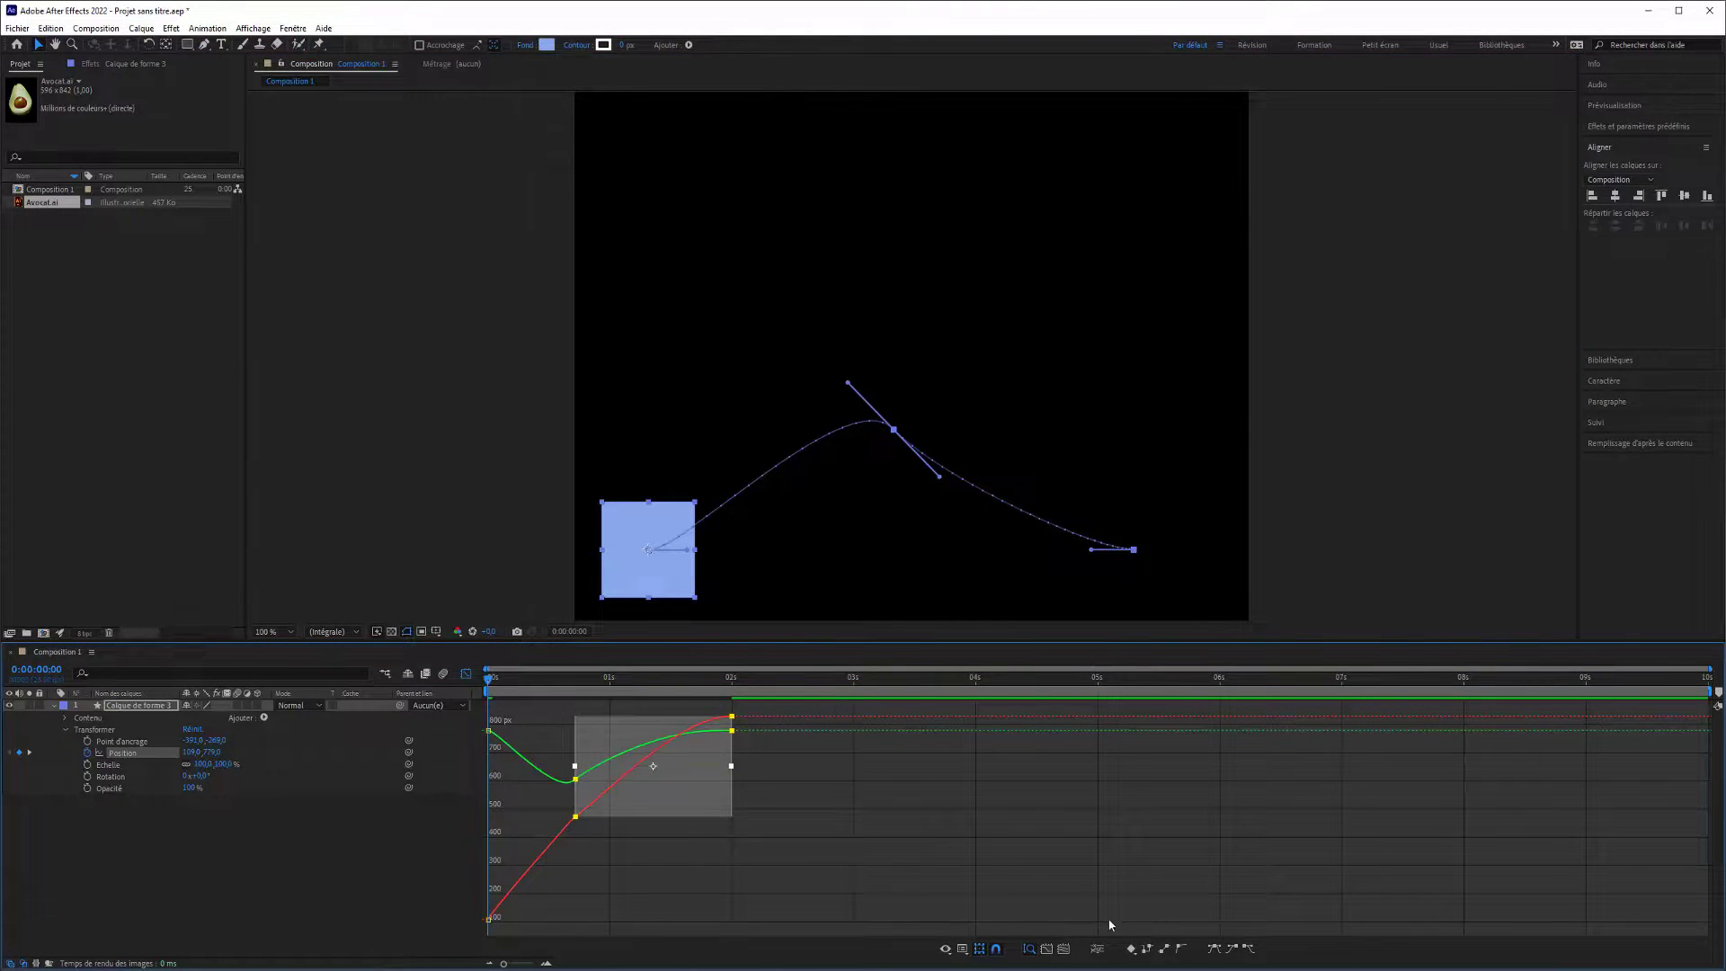
pyautogui.click(1177, 953)
pyautogui.click(1166, 952)
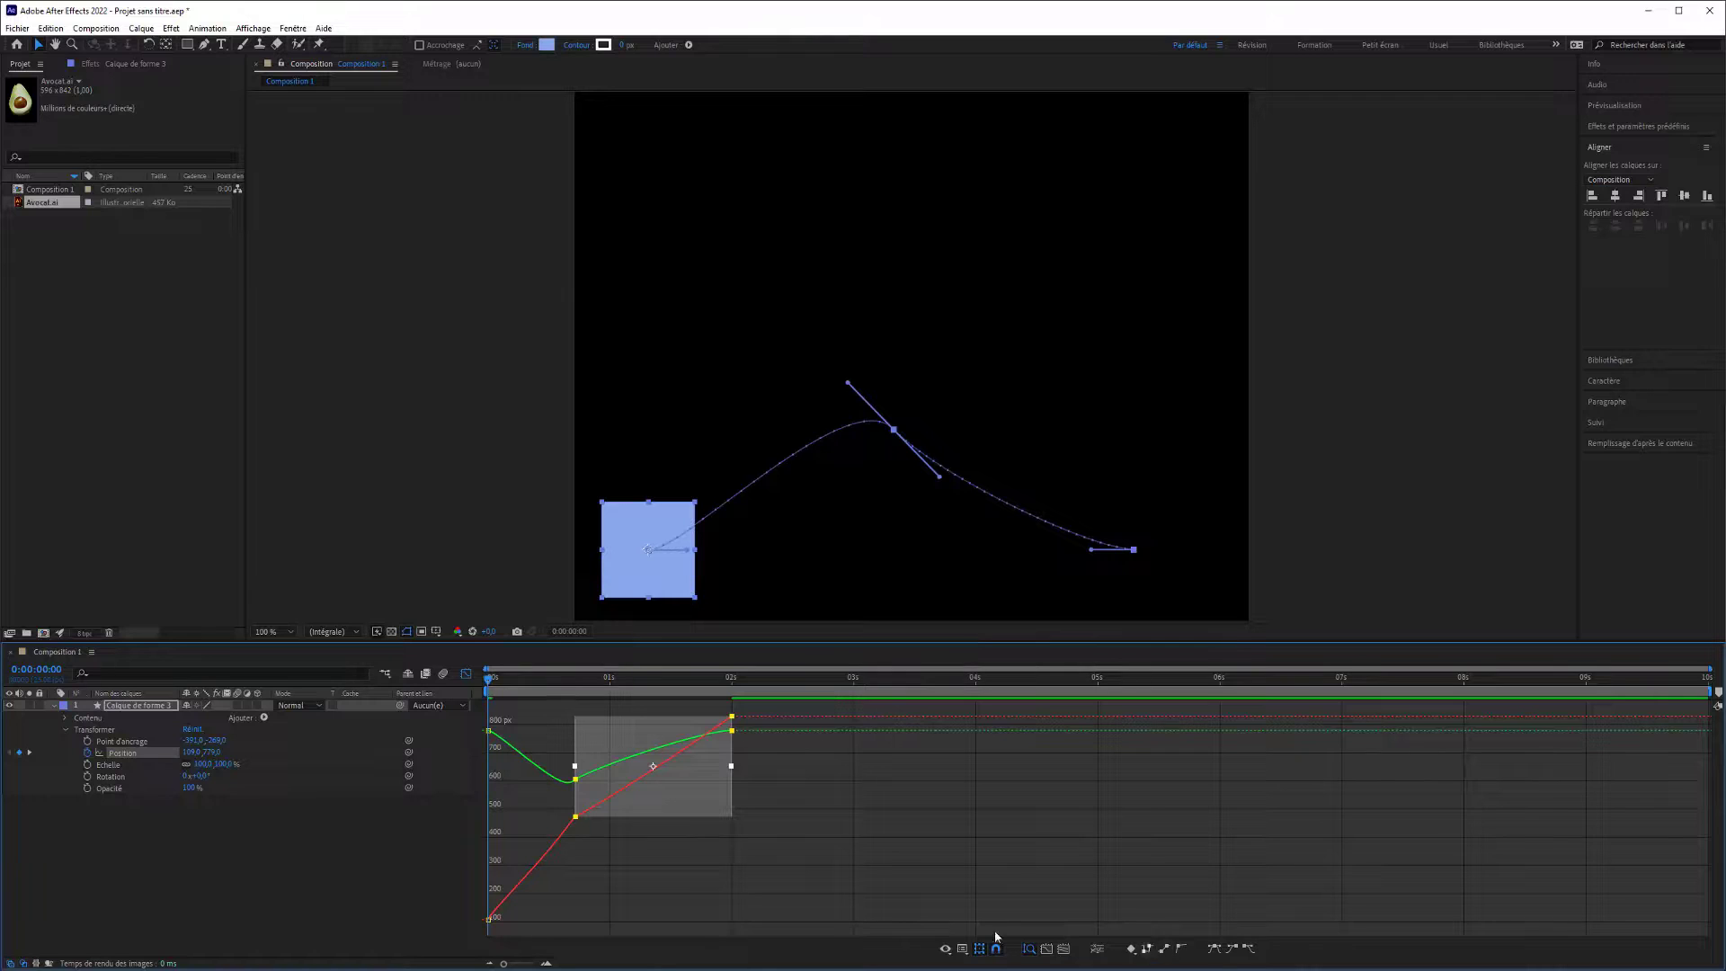
pyautogui.click(192, 753)
pyautogui.press('Return')
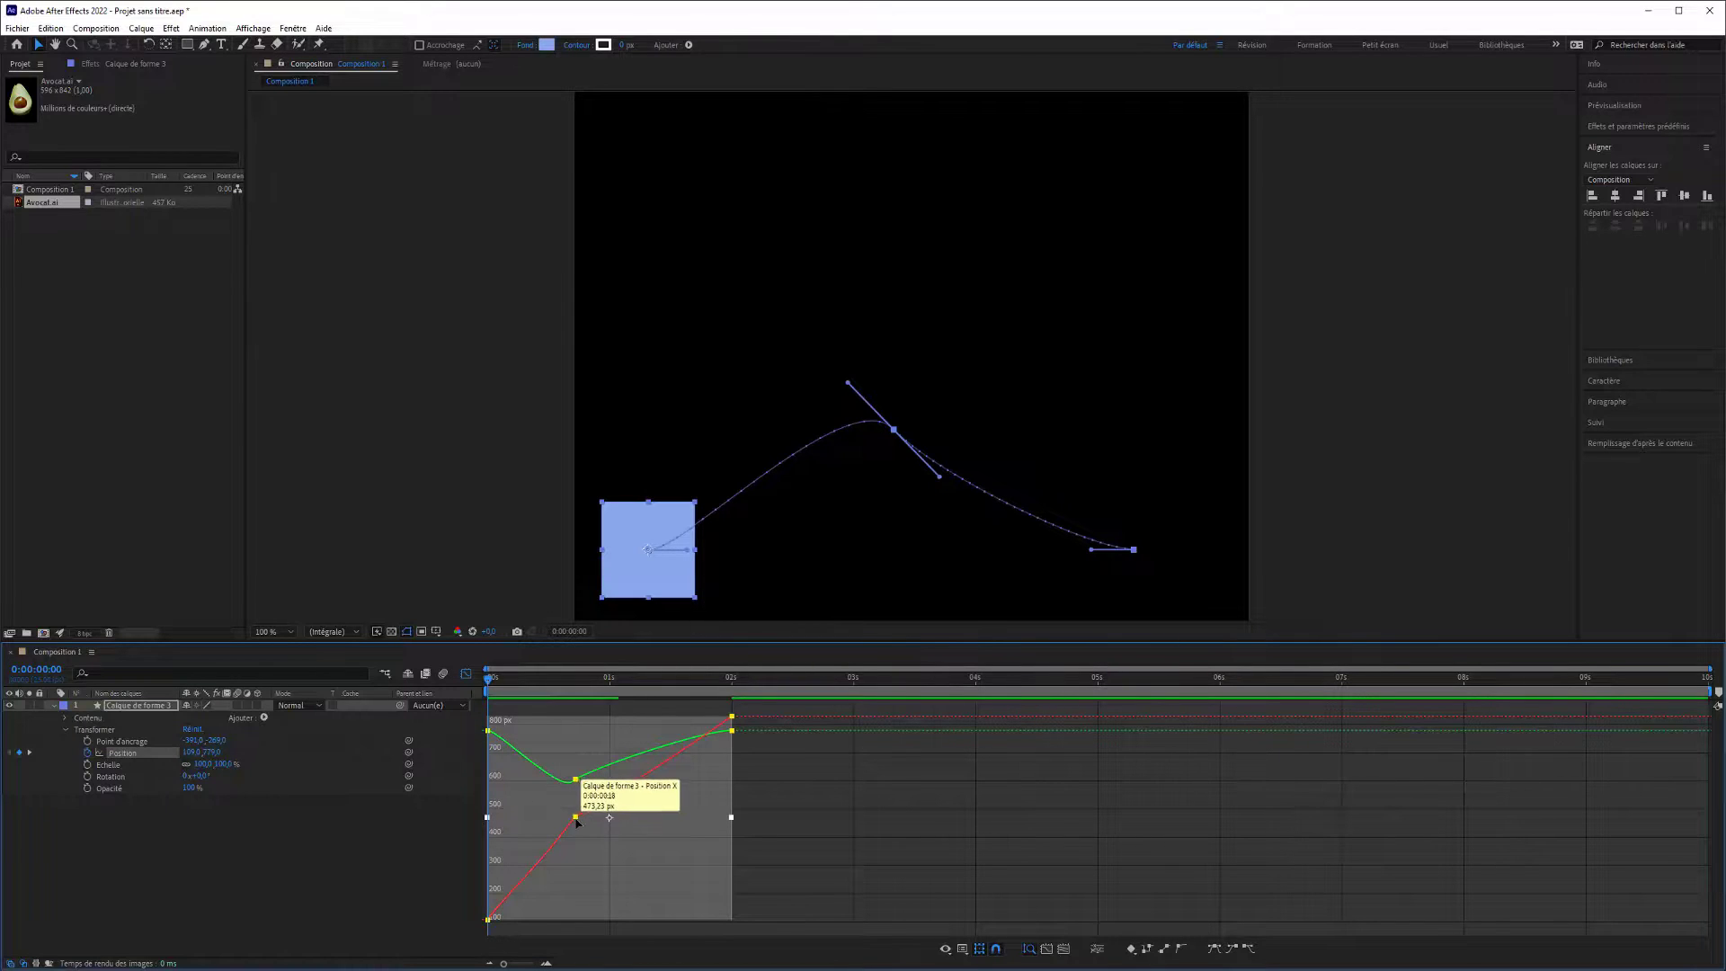
# Try Hold interpolation on all three Position keyframes, scrub through the motion, undo the change, and scrub again.
pyautogui.click(743, 760)
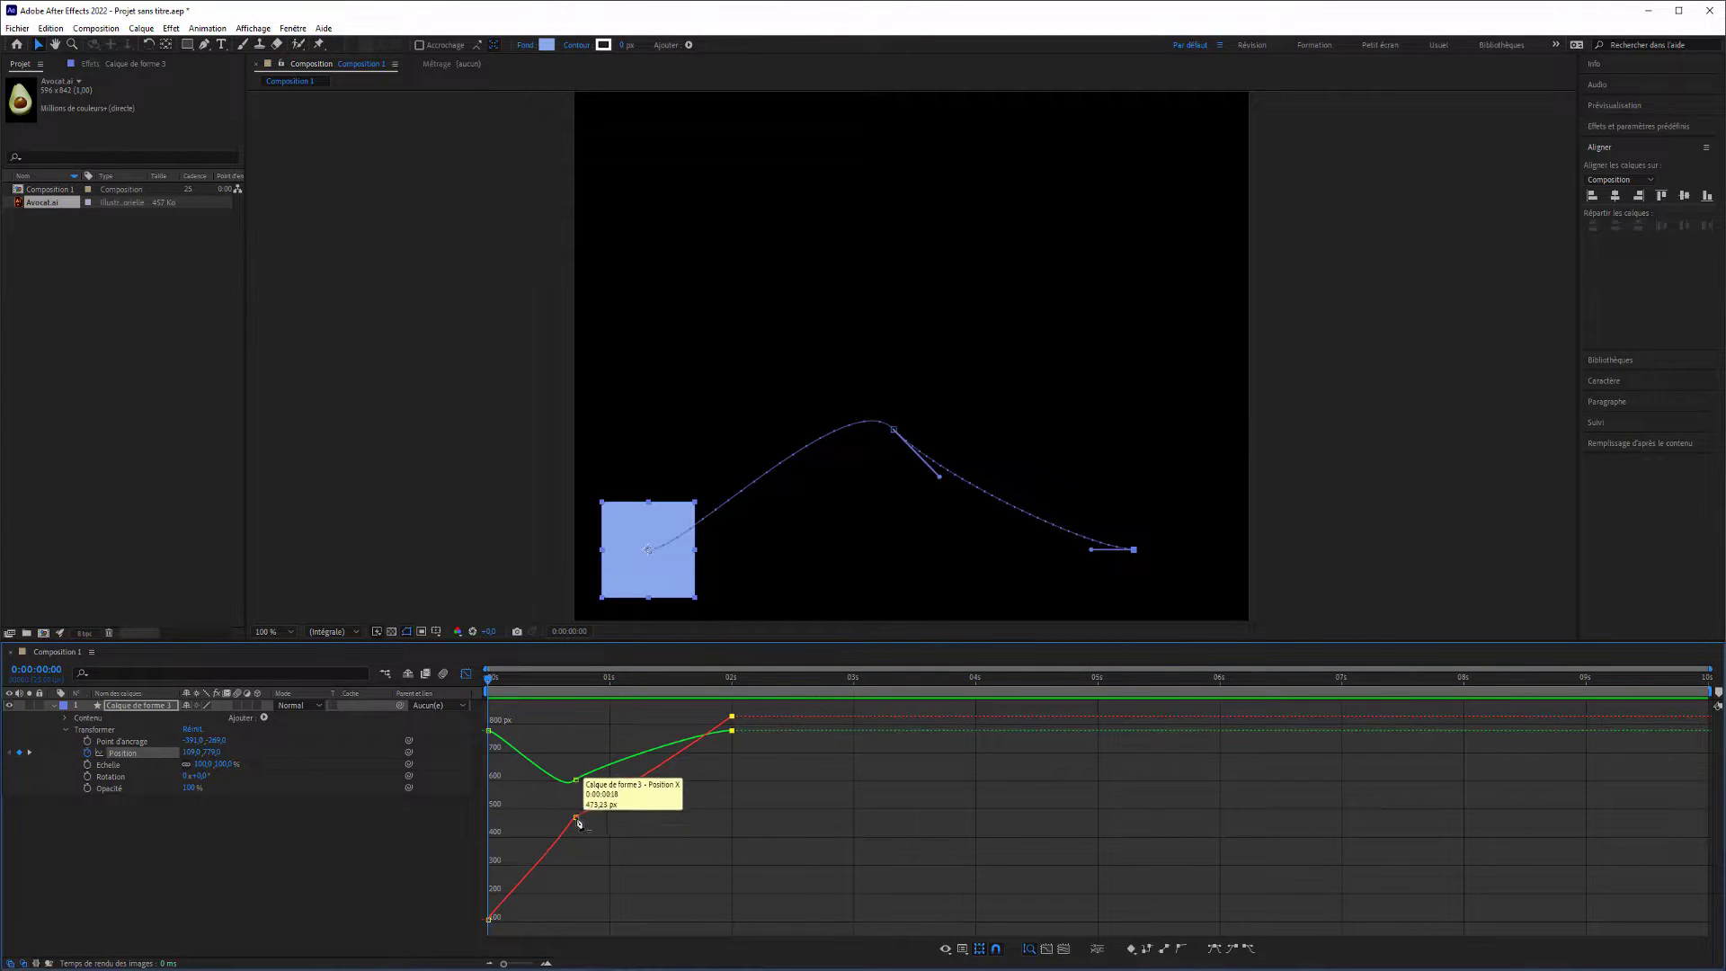
pyautogui.keyDown('ctrl'); pyautogui.click(577, 818); pyautogui.keyUp('ctrl')
pyautogui.hotkey('ctrl', 'z')
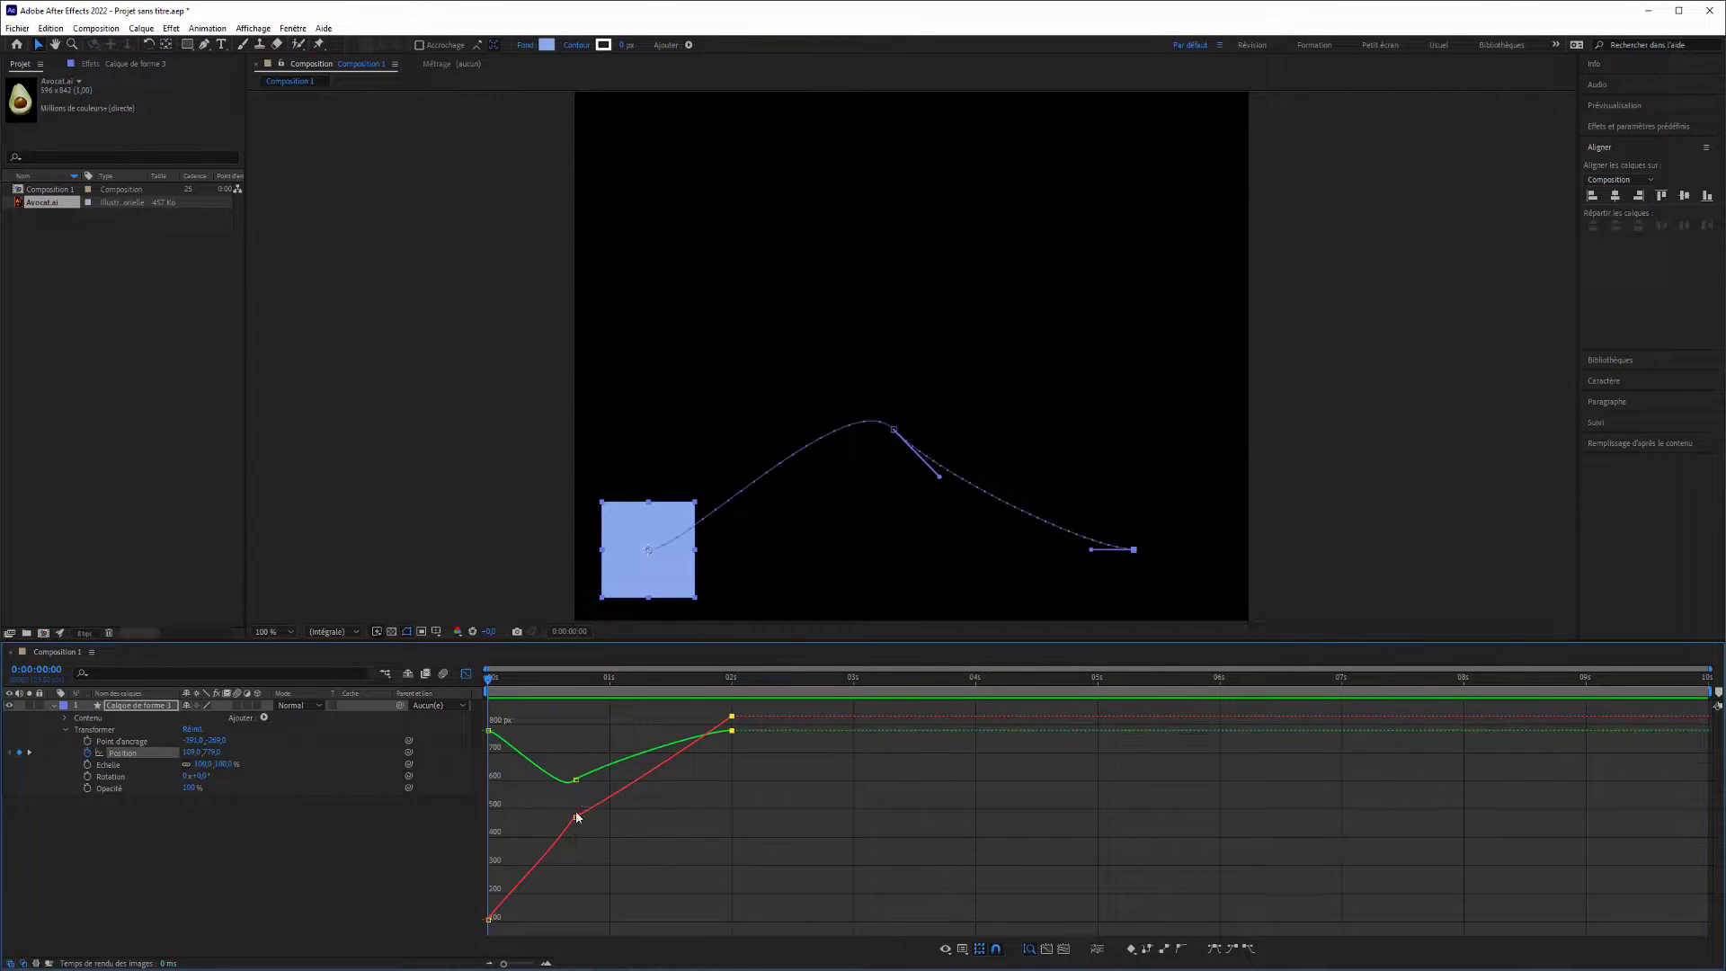
pyautogui.keyDown('shift'); pyautogui.click(576, 818); pyautogui.keyUp('shift')
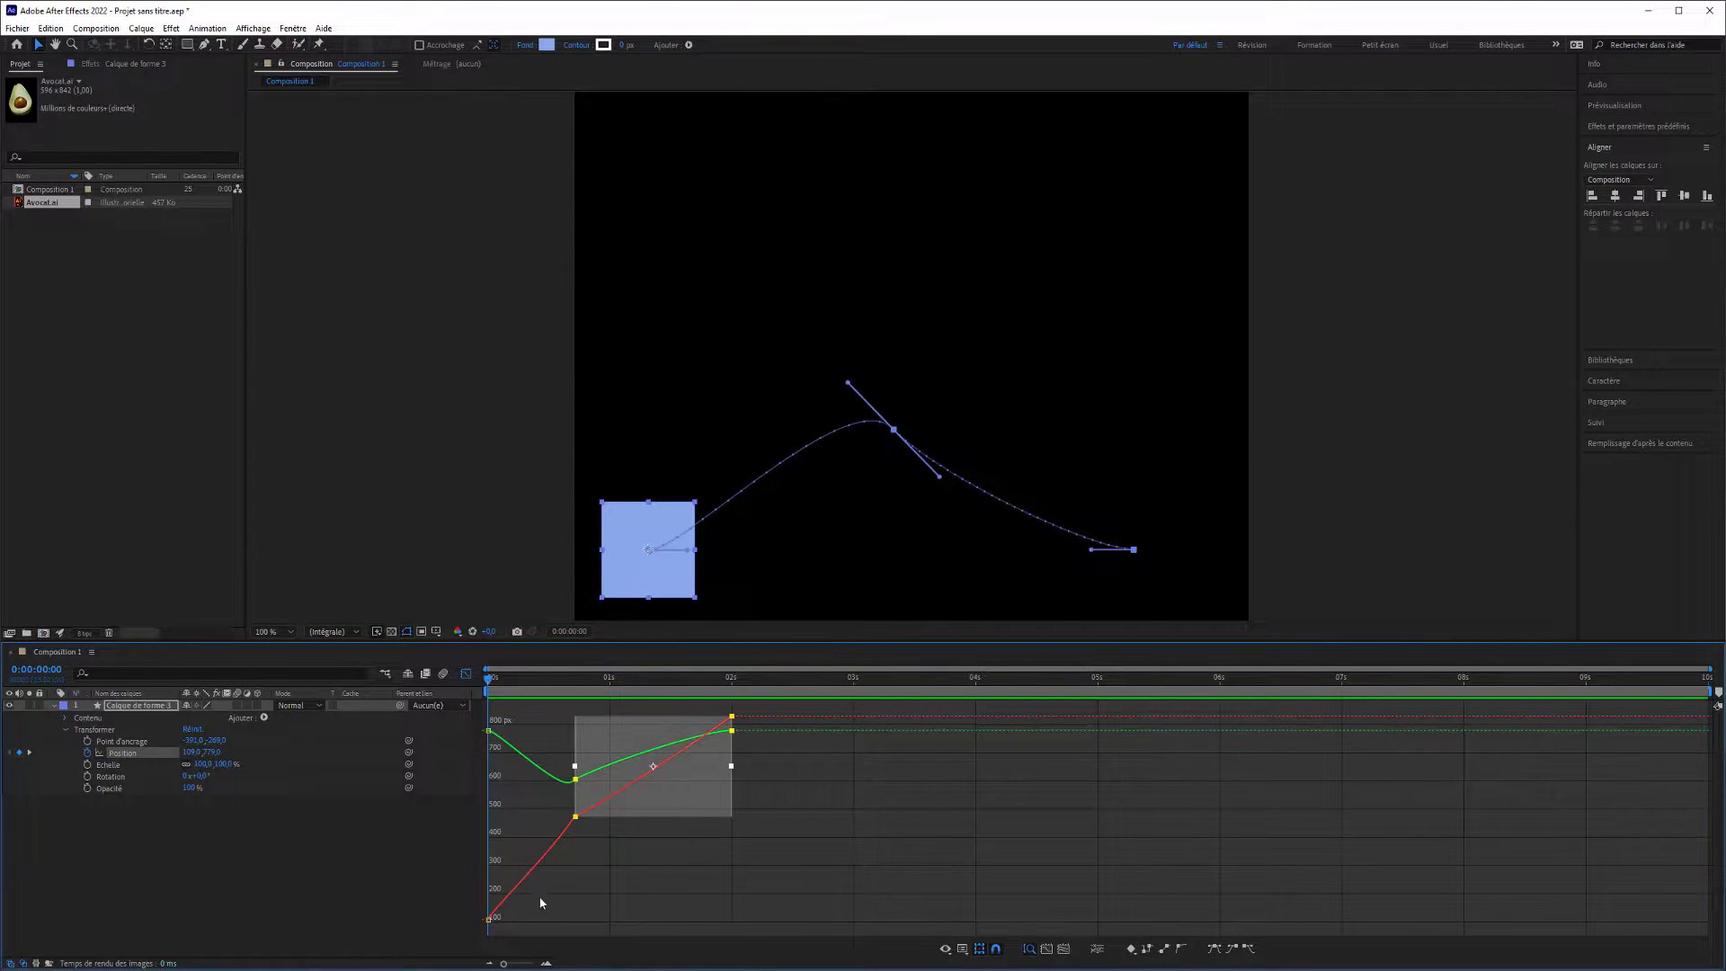
pyautogui.keyDown('shift'); pyautogui.click(489, 918); pyautogui.keyUp('shift')
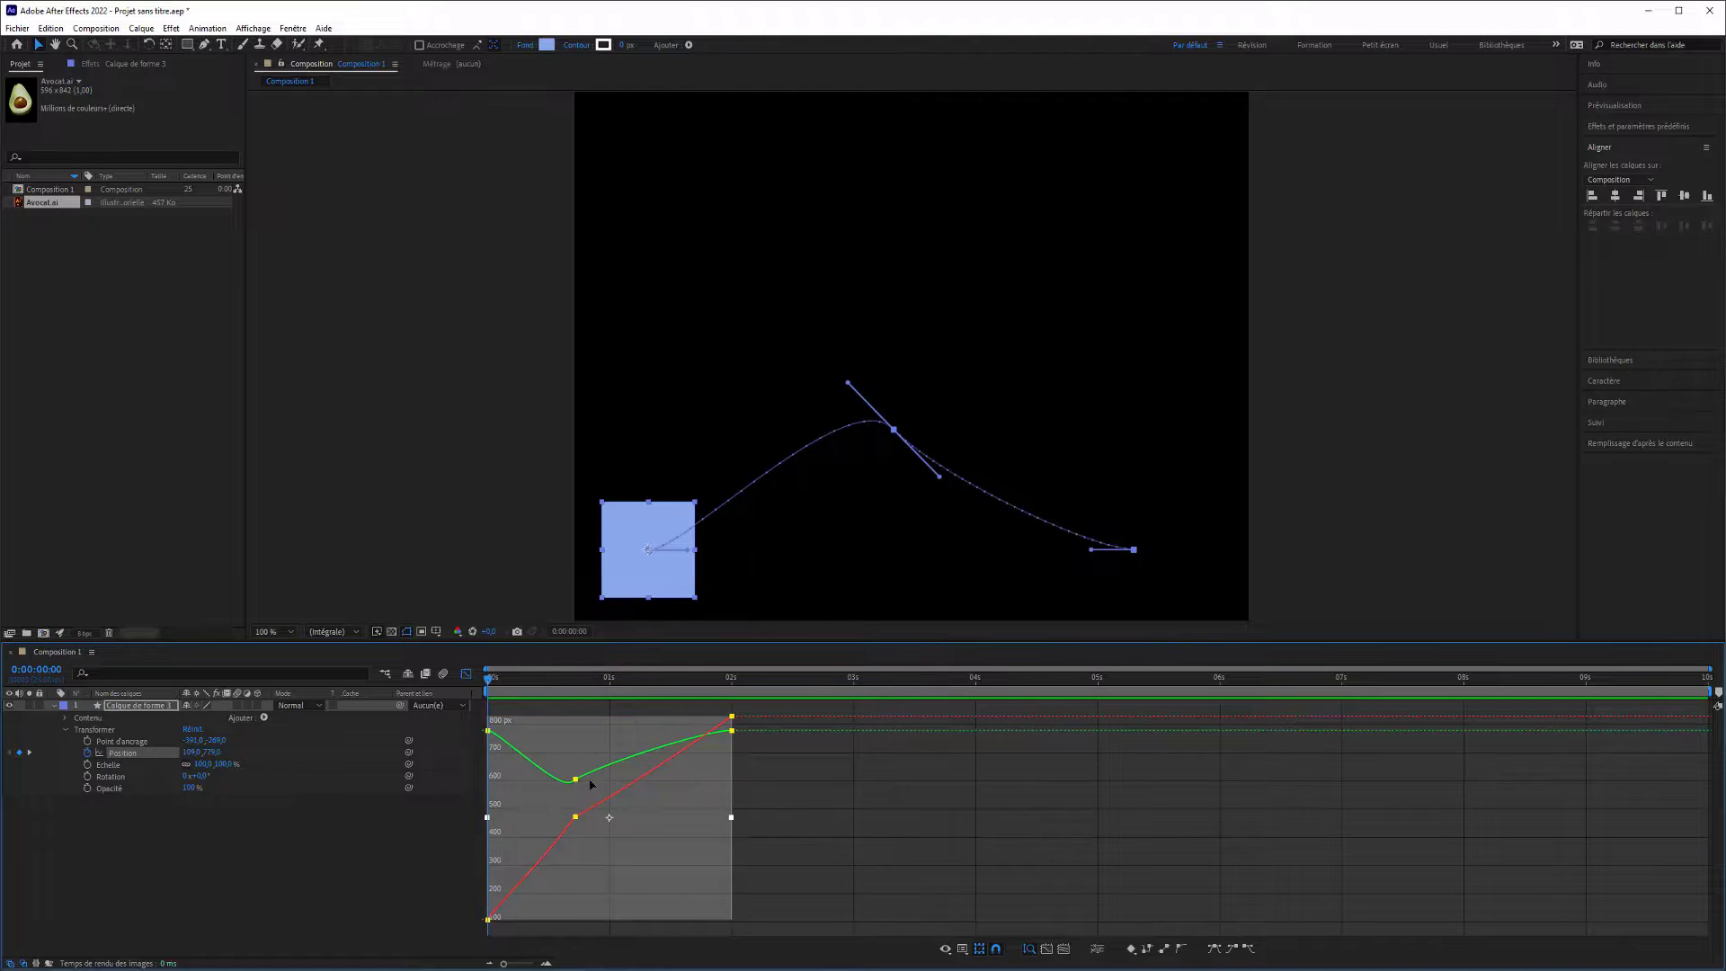
pyautogui.click(1180, 948)
pyautogui.click(1148, 949)
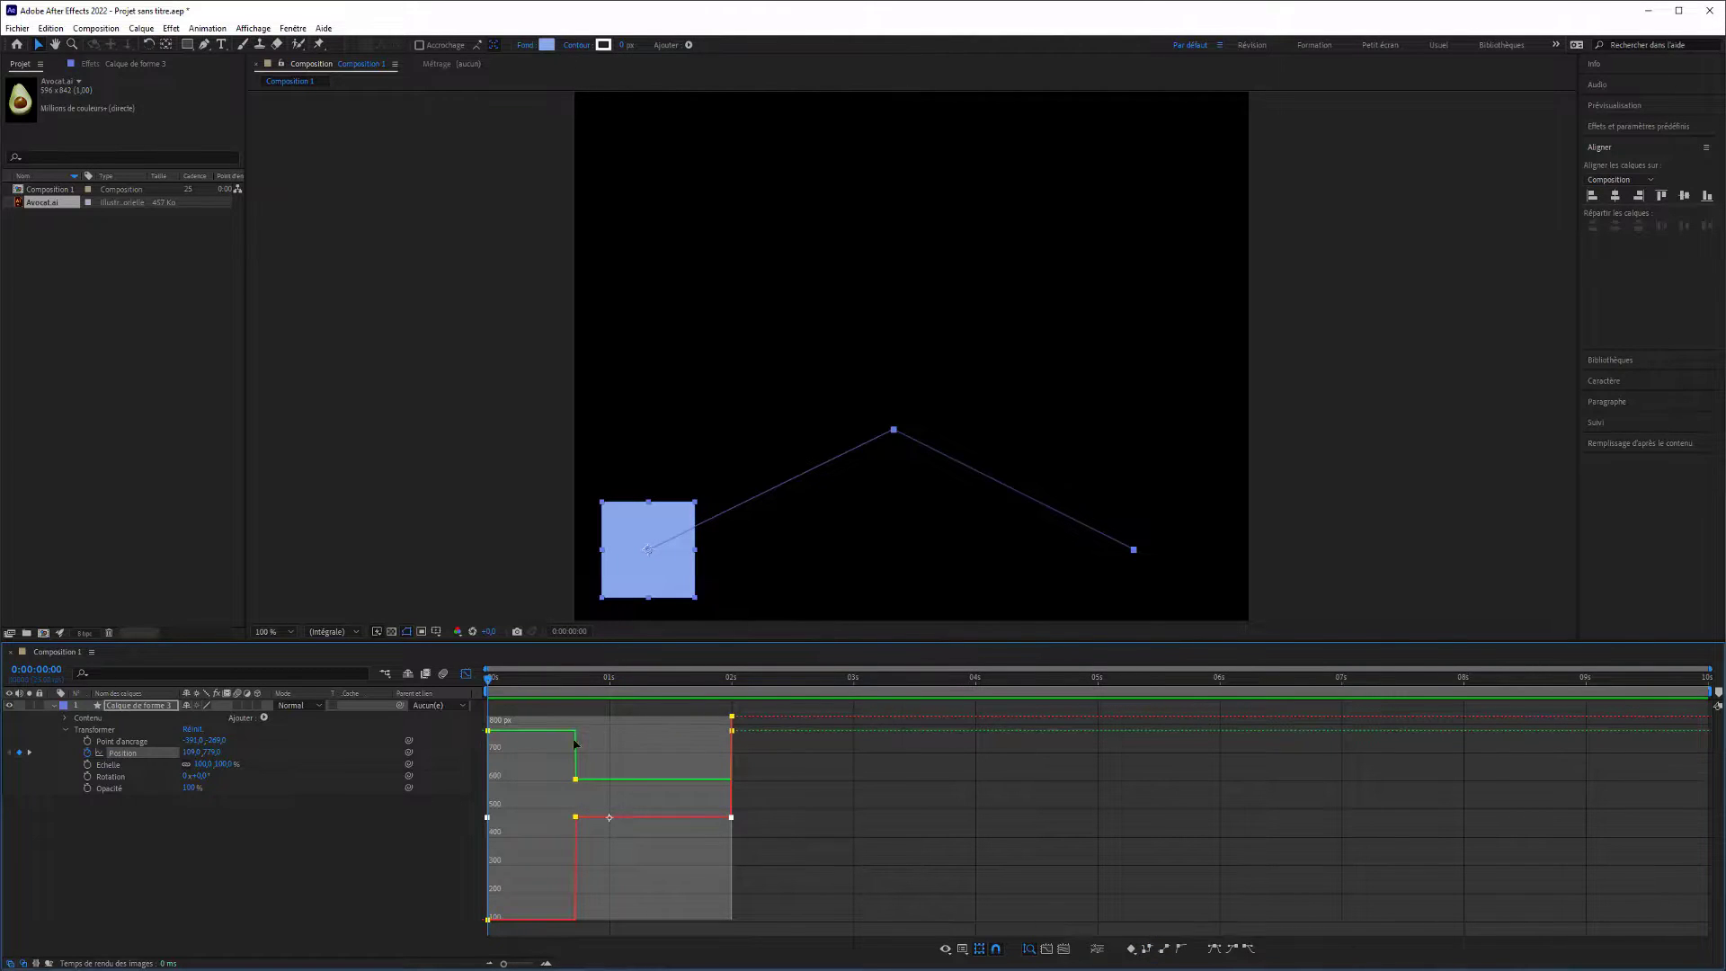
pyautogui.moveTo(487, 685); pyautogui.dragTo(739, 697)
pyautogui.hotkey('ctrl', 'z')
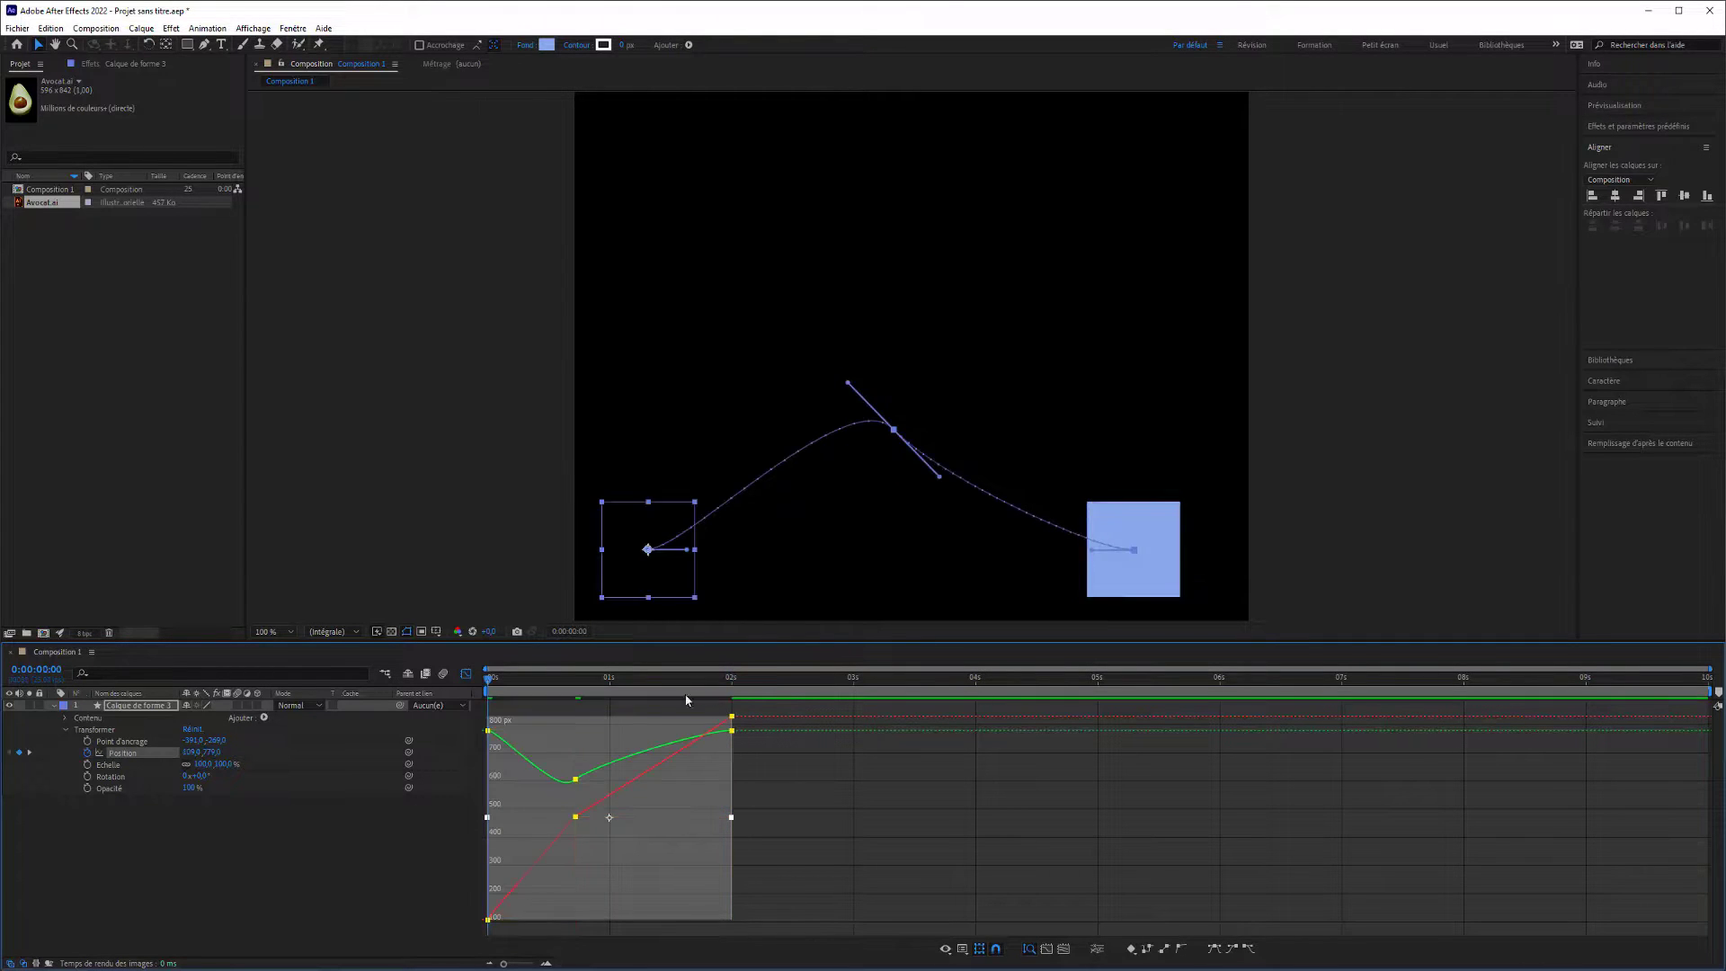
pyautogui.moveTo(507, 676); pyautogui.dragTo(726, 693)
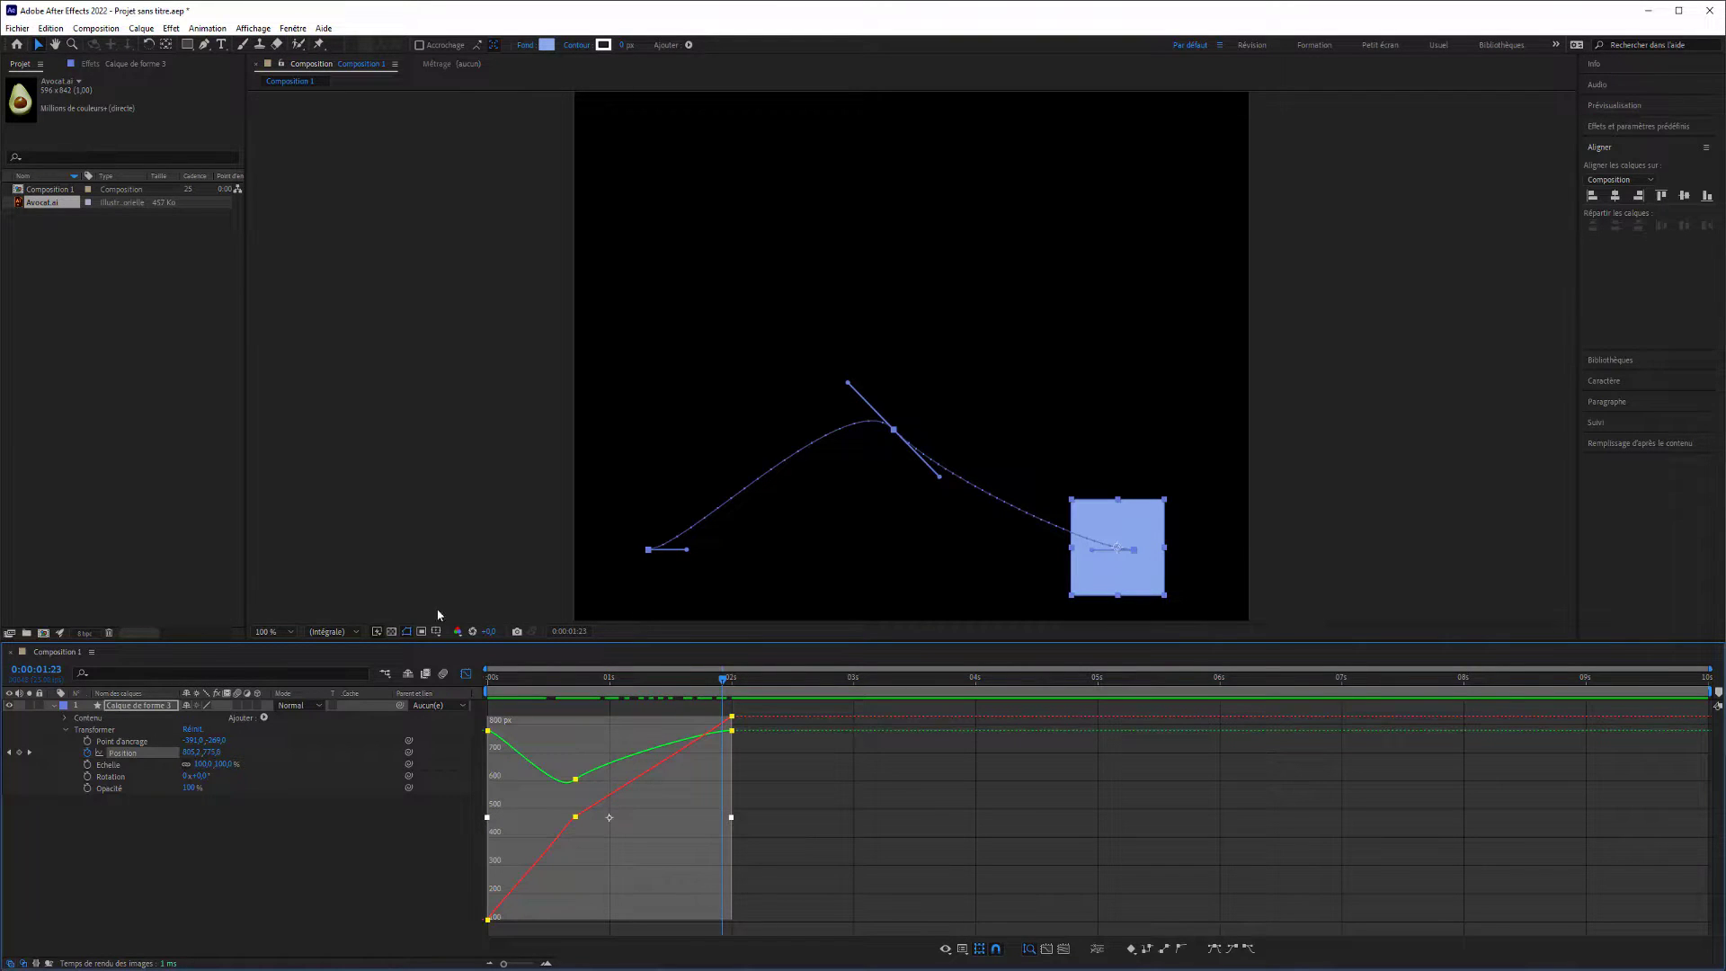
# Delete the square's three Position keyframes outside the Graph Editor and move the square up and inward, near the middle of the composition.
pyautogui.click(466, 673)
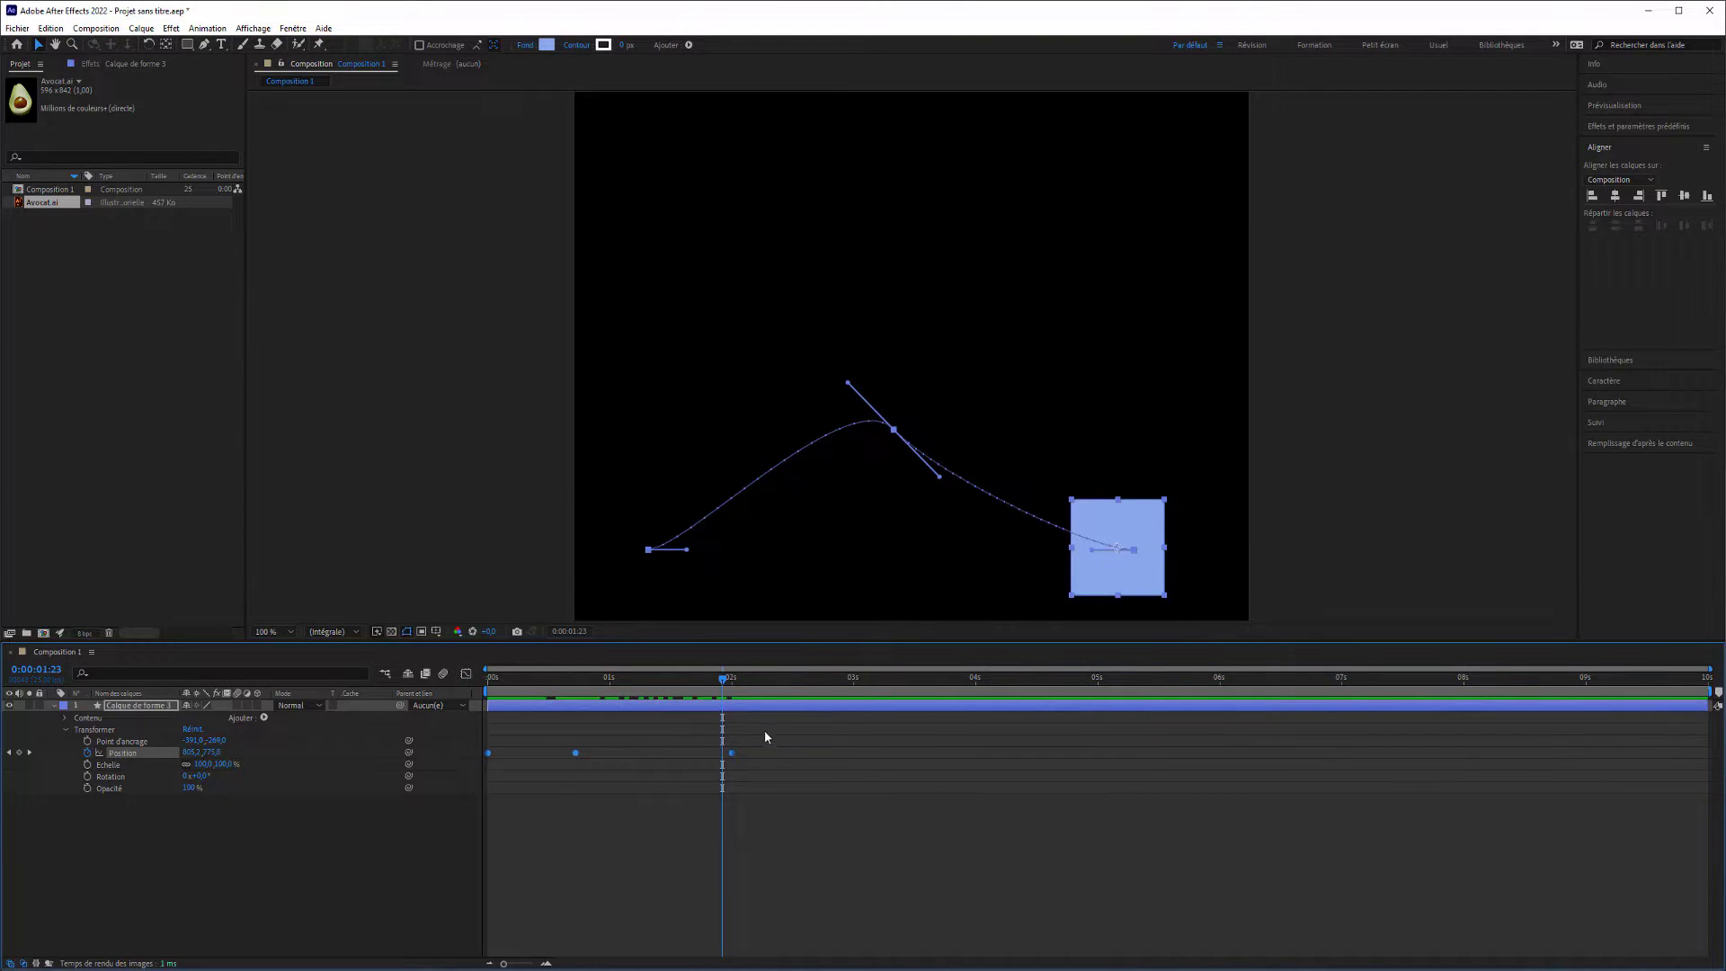
pyautogui.moveTo(767, 752); pyautogui.dragTo(468, 751)
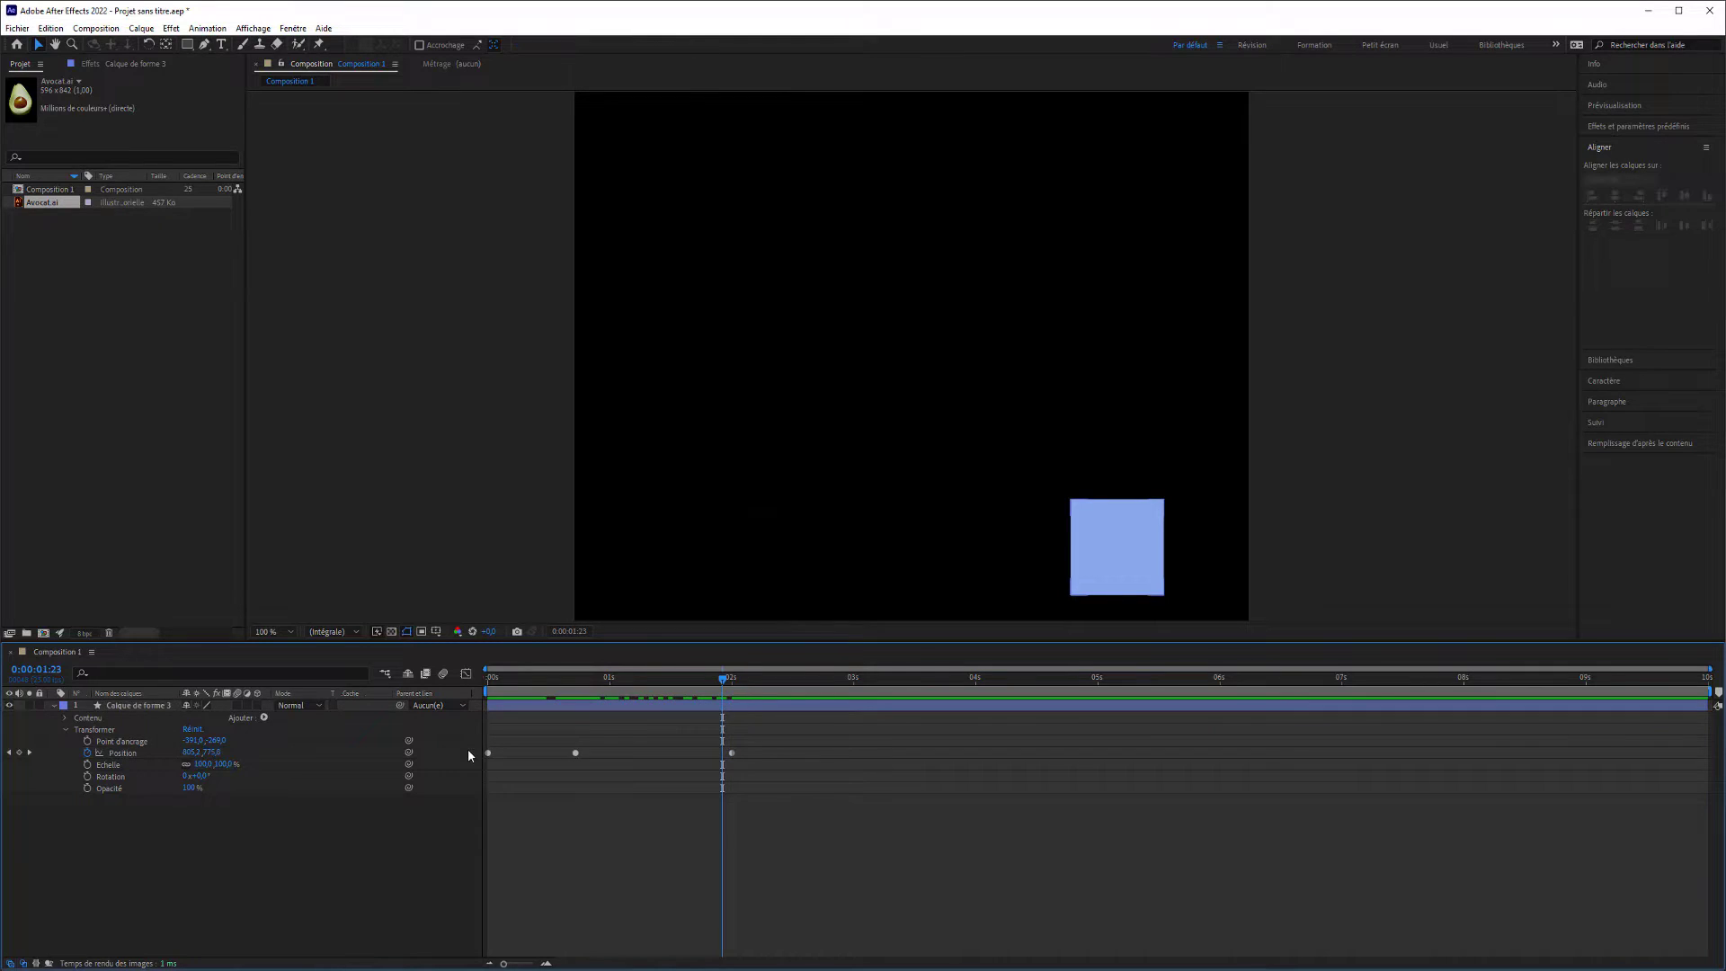
pyautogui.moveTo(583, 762); pyautogui.dragTo(478, 759)
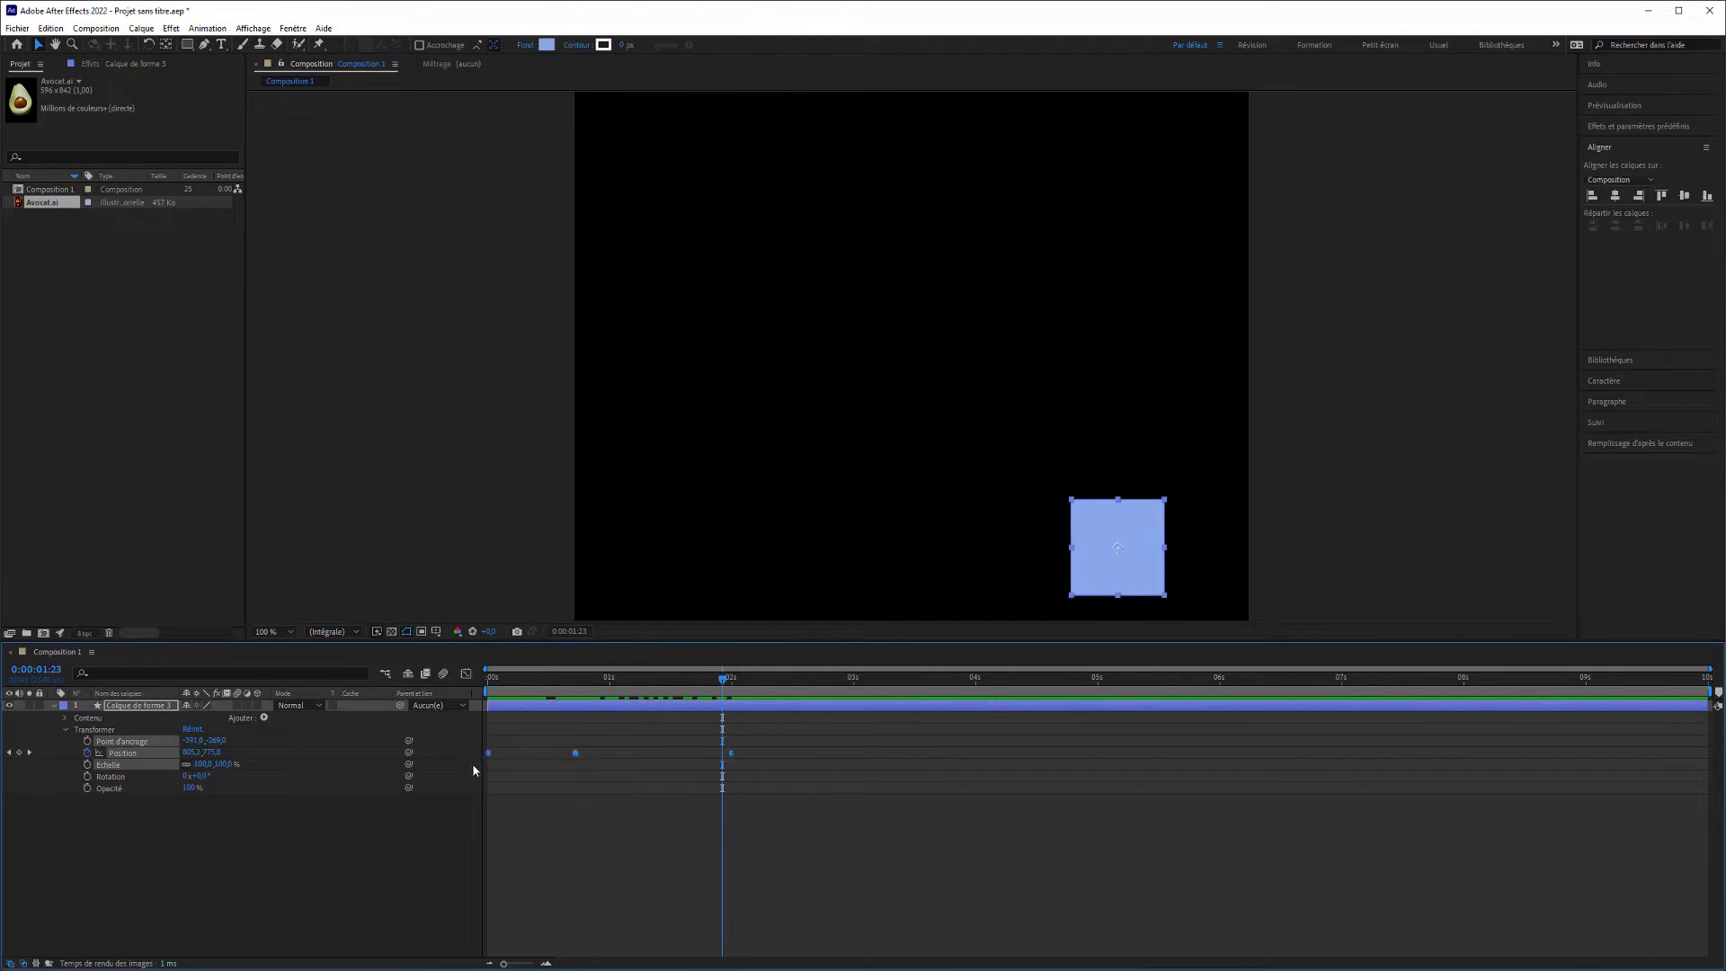
pyautogui.press('Delete')
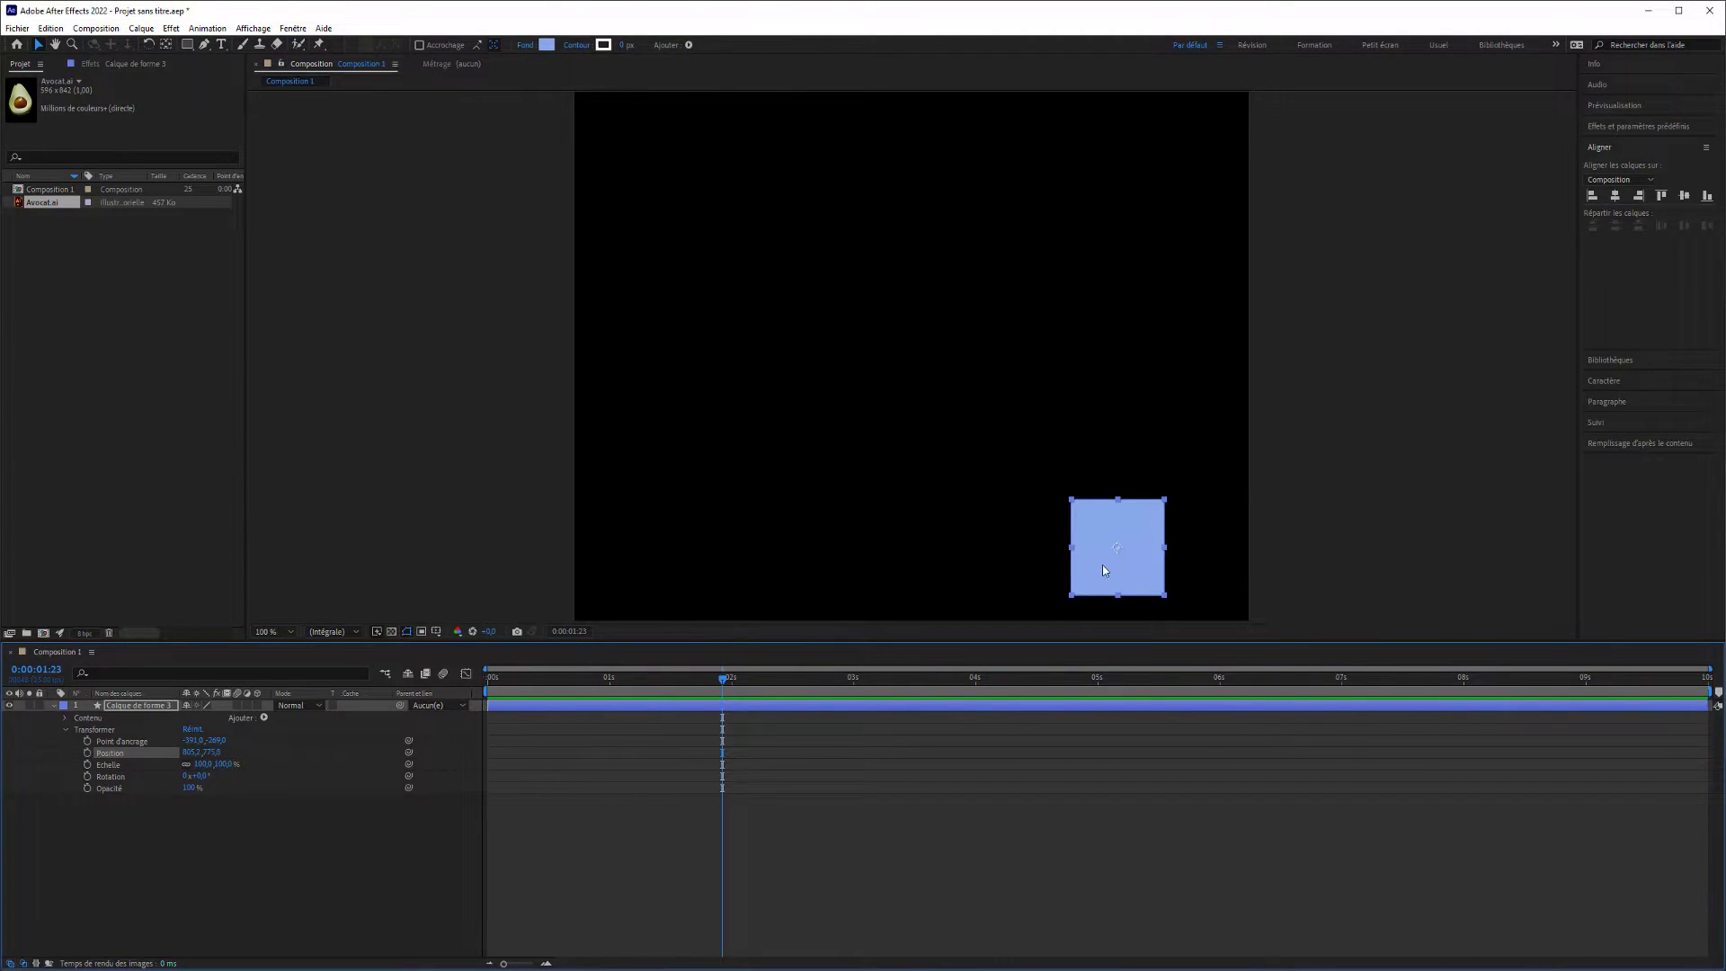
pyautogui.moveTo(1102, 567); pyautogui.dragTo(864, 435)
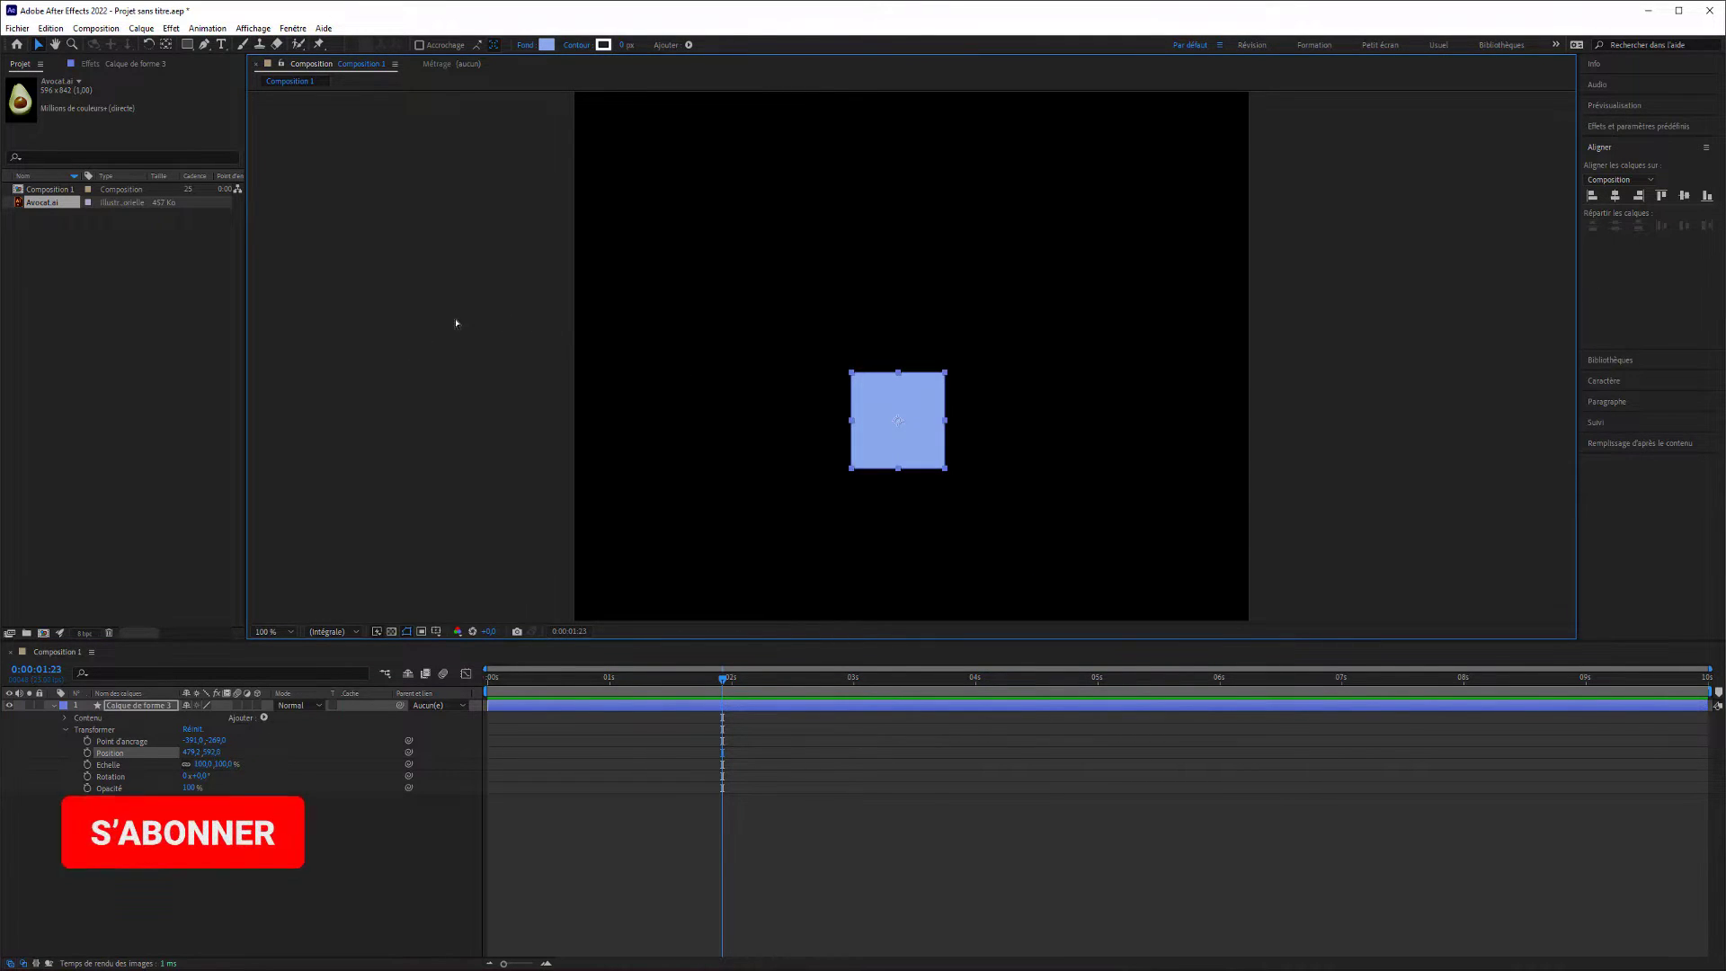
# Undo the square's move, the keyframe deletion and the earlier motion path edits, back to the version with all three square layers.
pyautogui.hotkey('ctrl', 'z')
pyautogui.hotkey('ctrl', 'z')
pyautogui.hotkey('ctrl', 'z')
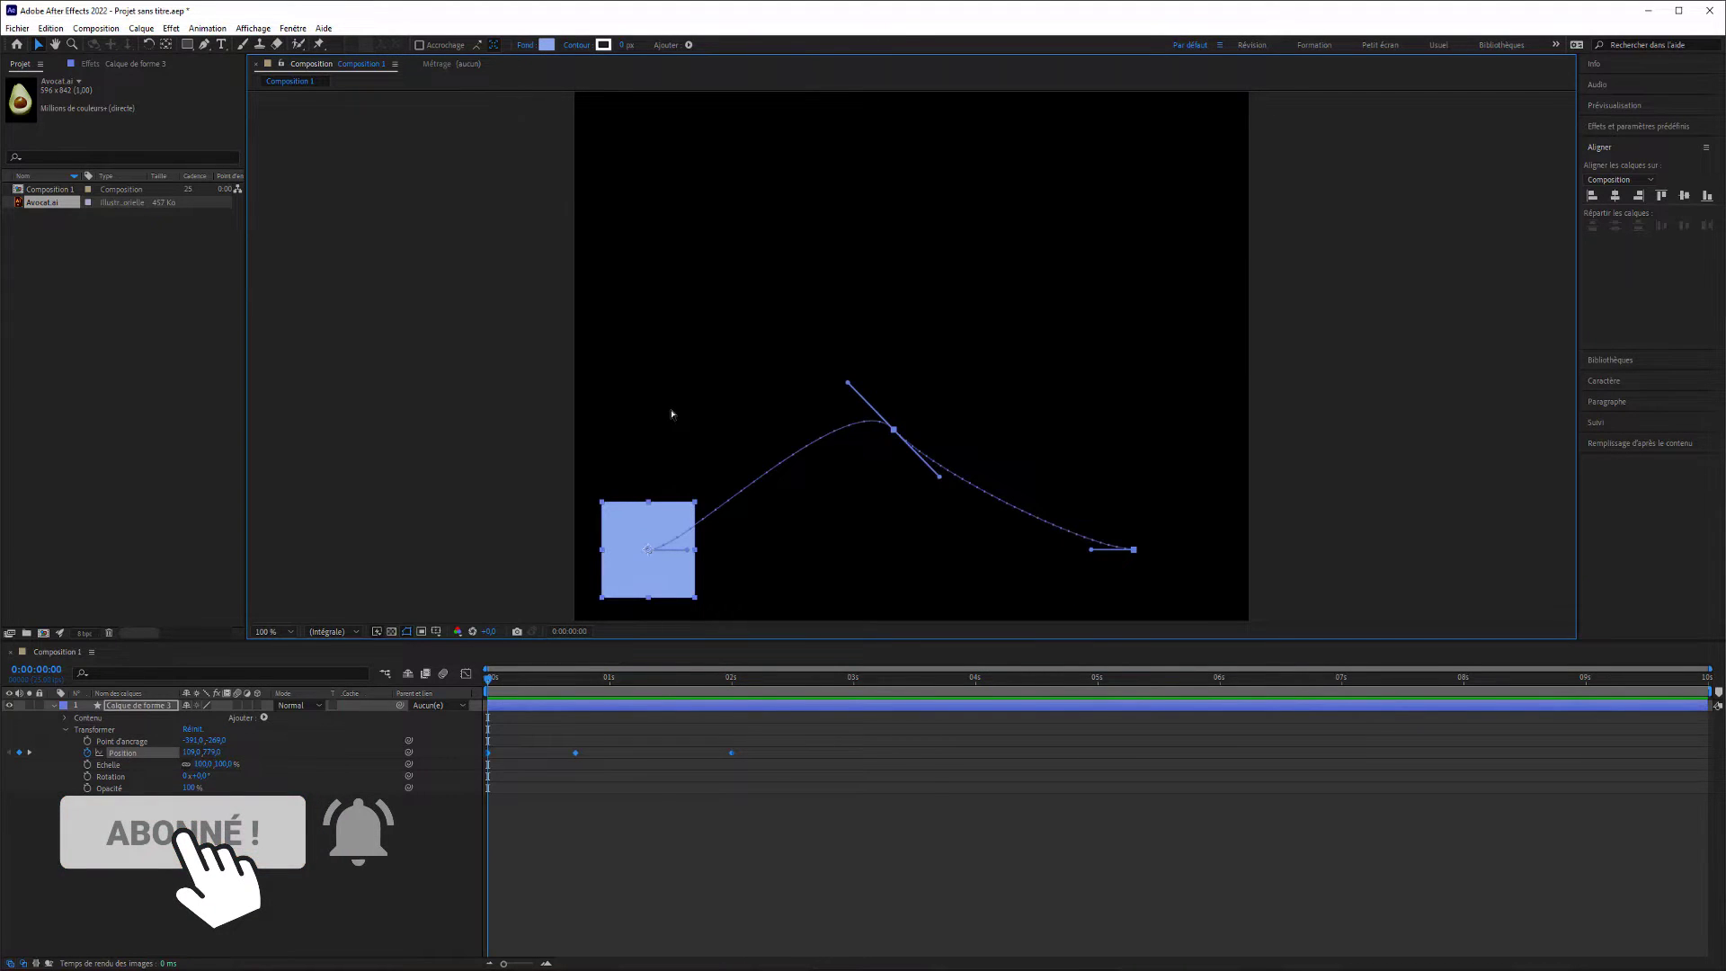
pyautogui.hotkey('ctrl', 'z')
pyautogui.hotkey('ctrl', 'z')
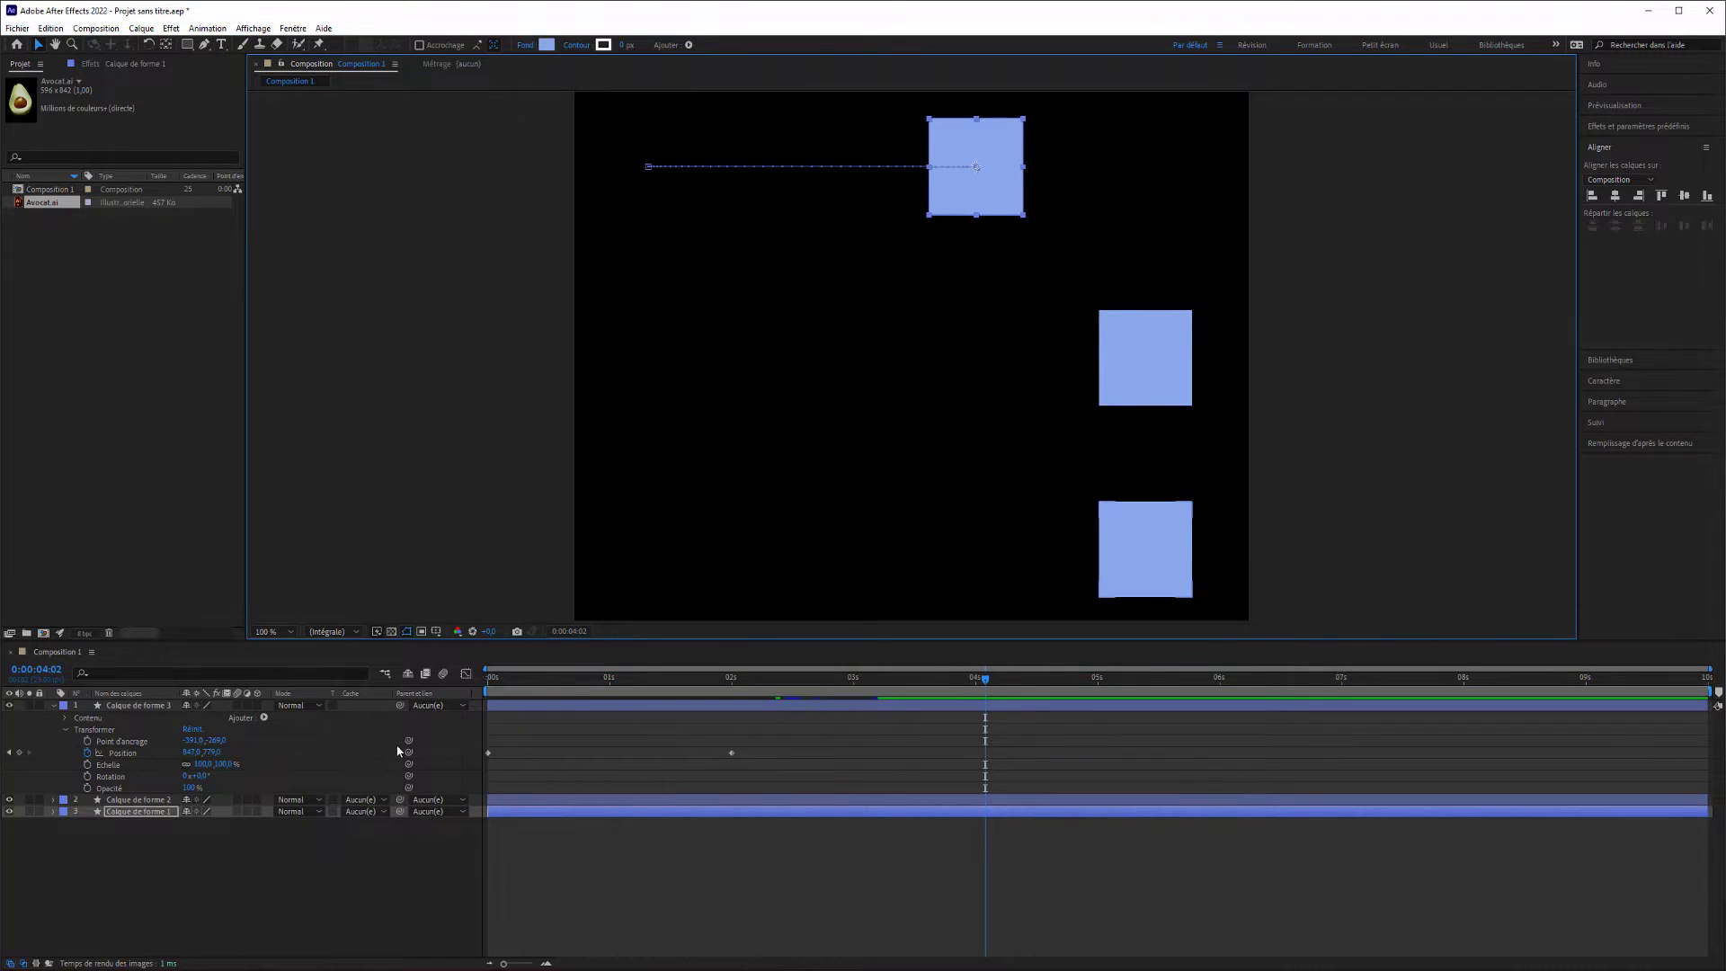
# Show the top square's Scale curve in the Graph Editor and undo its edits back to the two-keyframe eased rise.
pyautogui.click(467, 674)
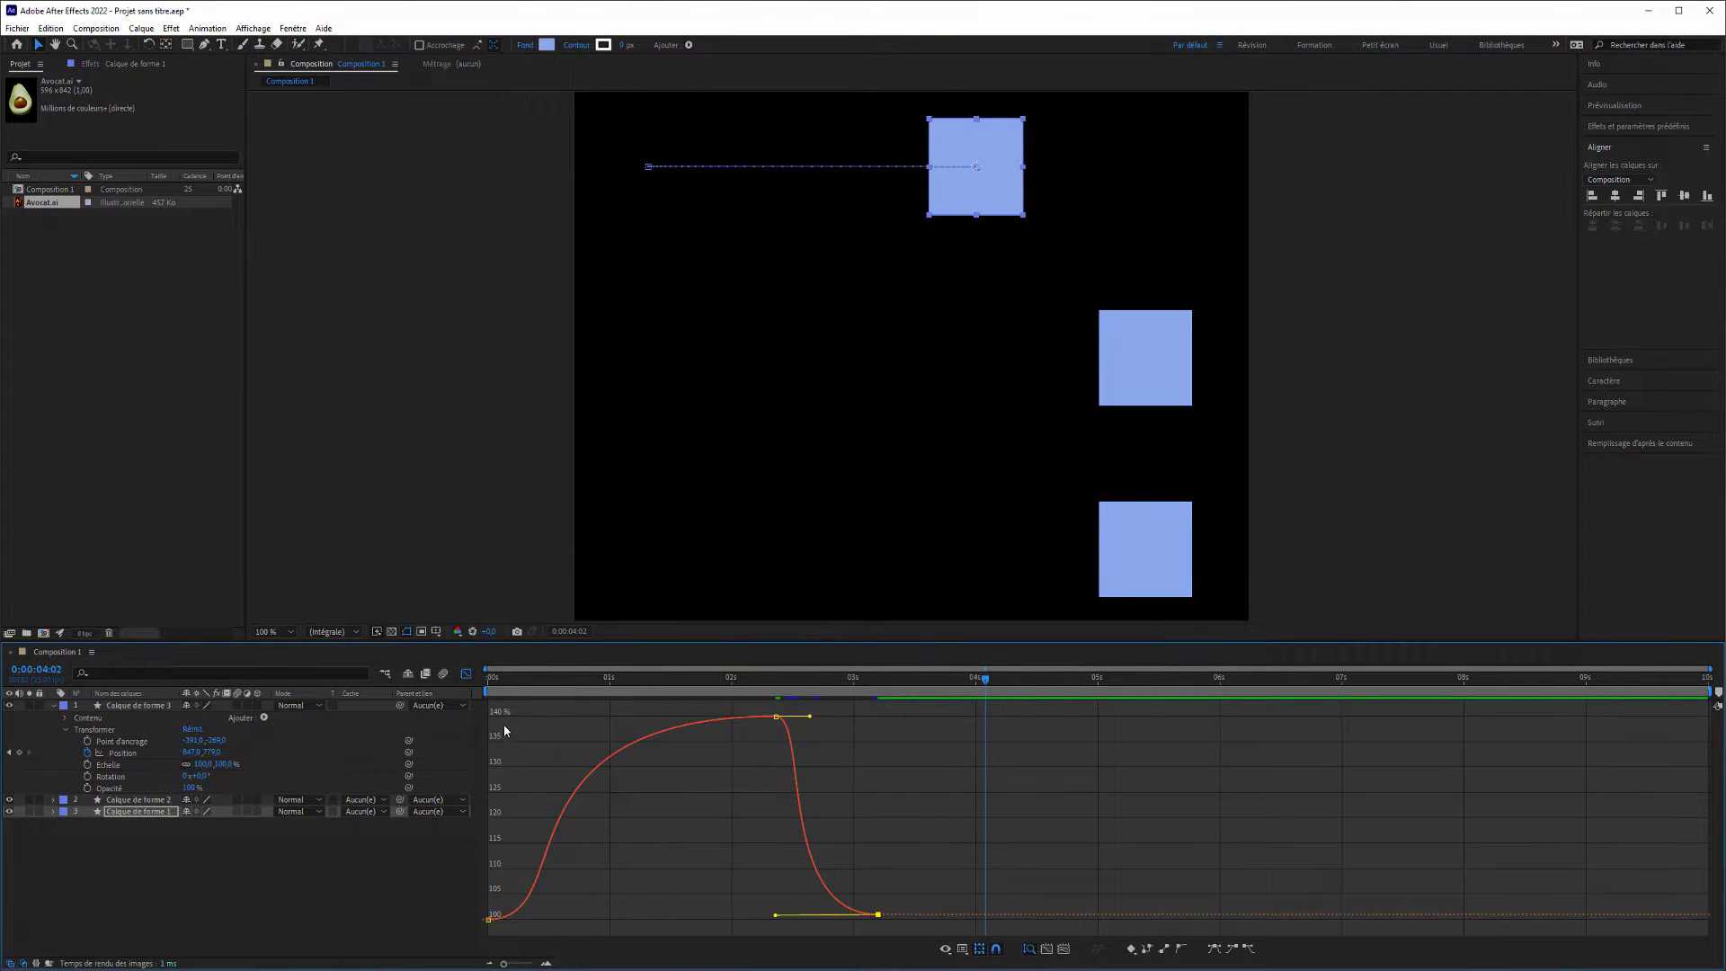
pyautogui.hotkey('ctrl', 'z')
pyautogui.hotkey('ctrl', 'z')
pyautogui.hotkey('ctrl', 'z')
pyautogui.hotkey('ctrl', 'z')
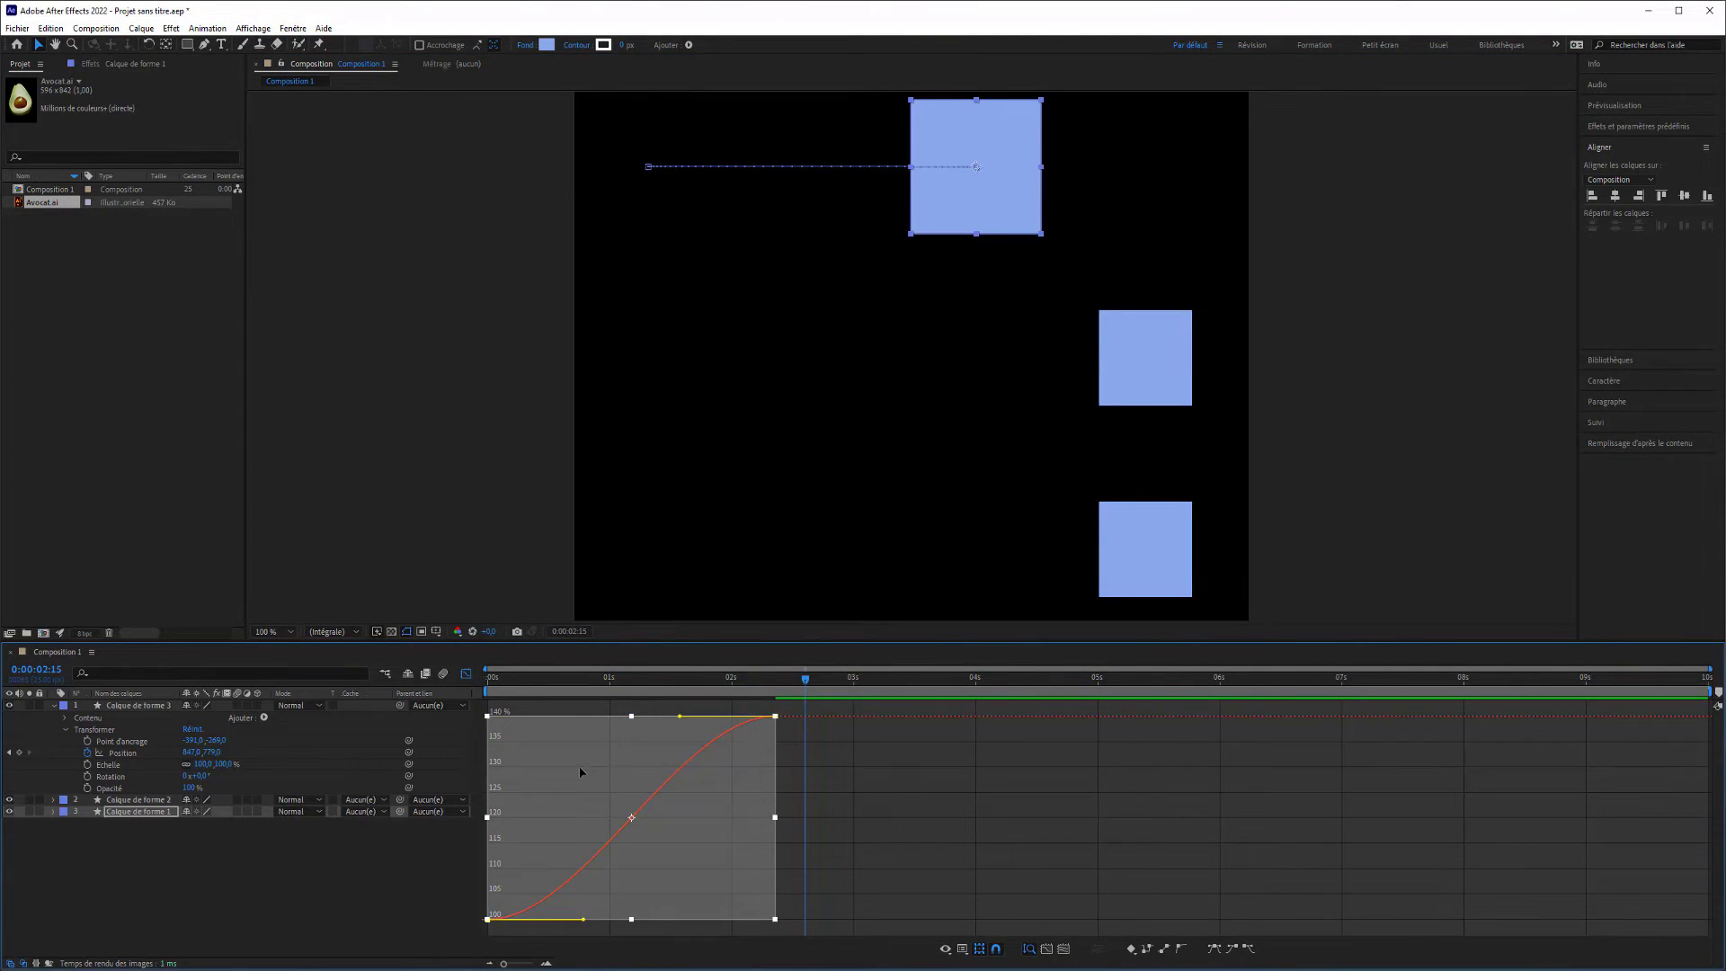